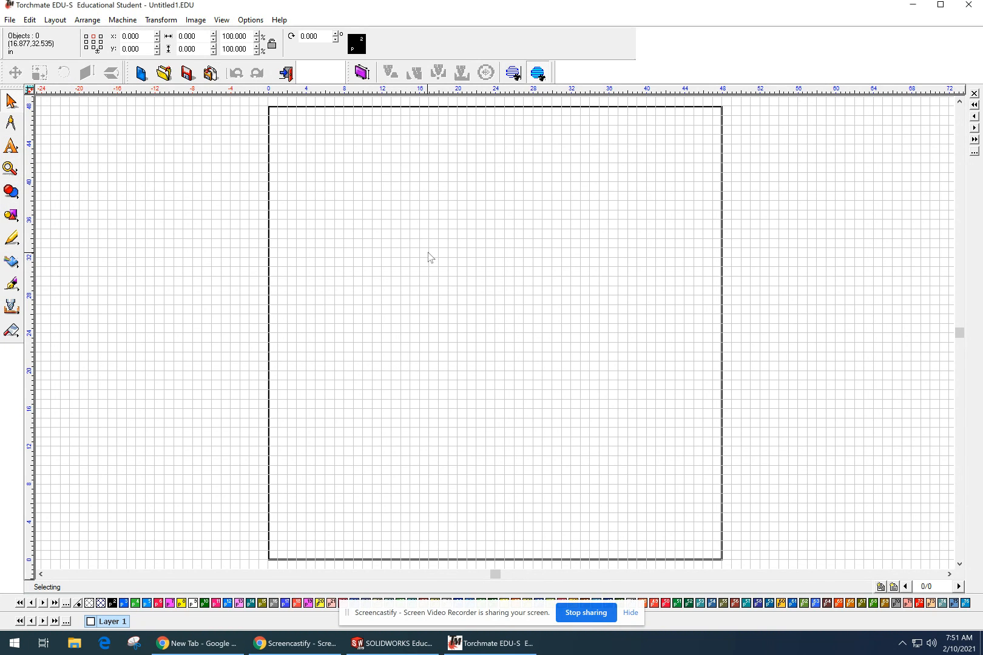
# Draw a rectangle about 12.8 in wide and 4.8 in high near the middle of the material blank.
pyautogui.click(14, 217)
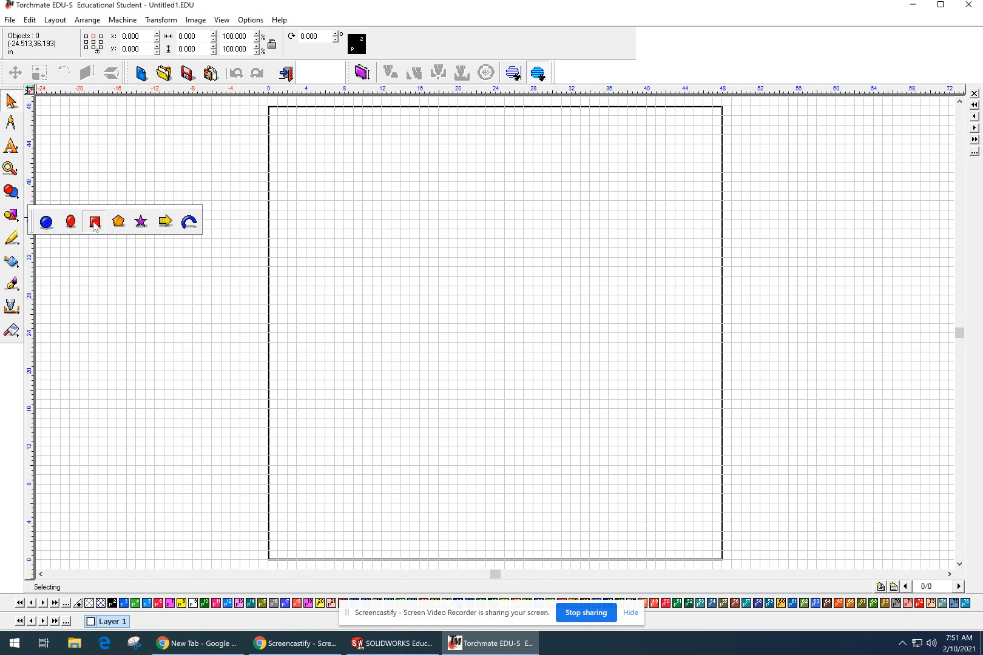
pyautogui.click(95, 225)
pyautogui.moveTo(378, 266)
pyautogui.mouseDown()
pyautogui.moveTo(466, 322)
pyautogui.moveTo(498, 313)
pyautogui.mouseUp()
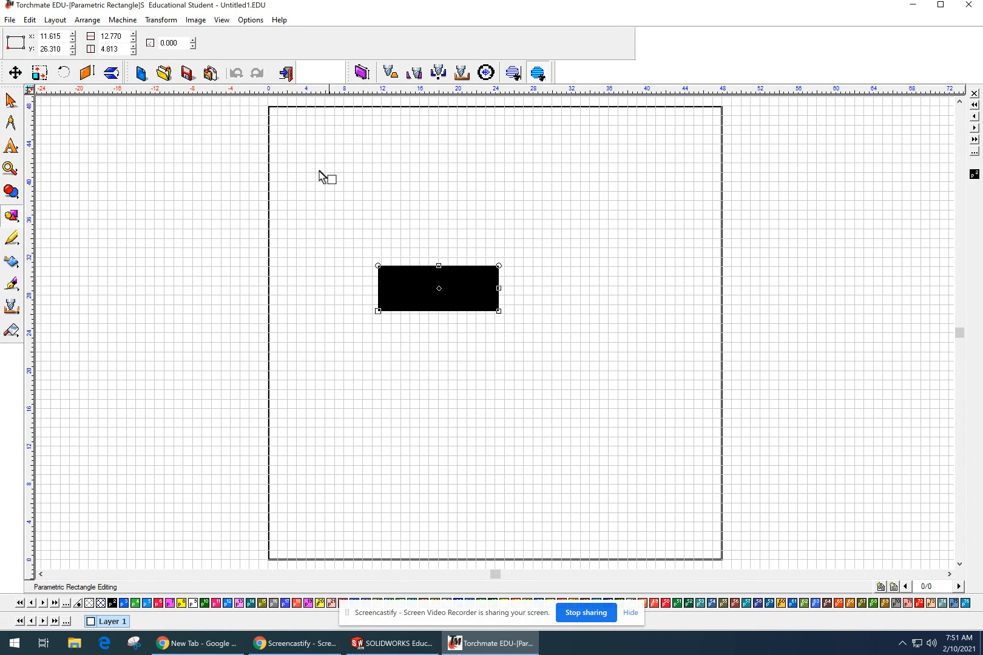
# Set the rectangle's width to 10 in and try to set its height to 5 in.
pyautogui.doubleClick(124, 38)
pyautogui.write('10')
pyautogui.doubleClick(122, 47)
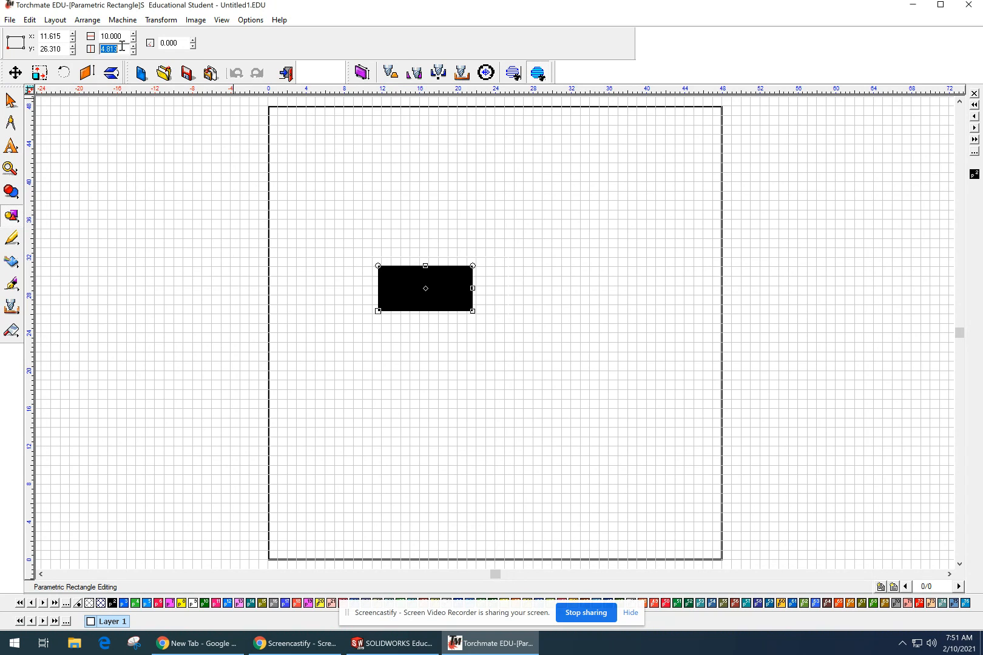
pyautogui.write('5')
pyautogui.click(322, 207)
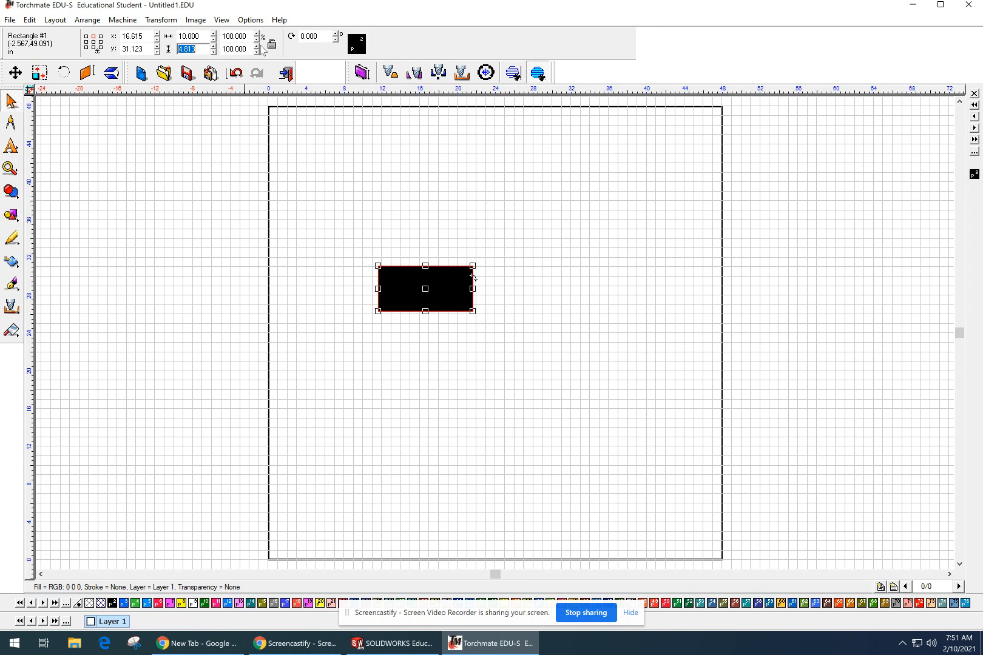
pyautogui.write('5')
pyautogui.click(334, 197)
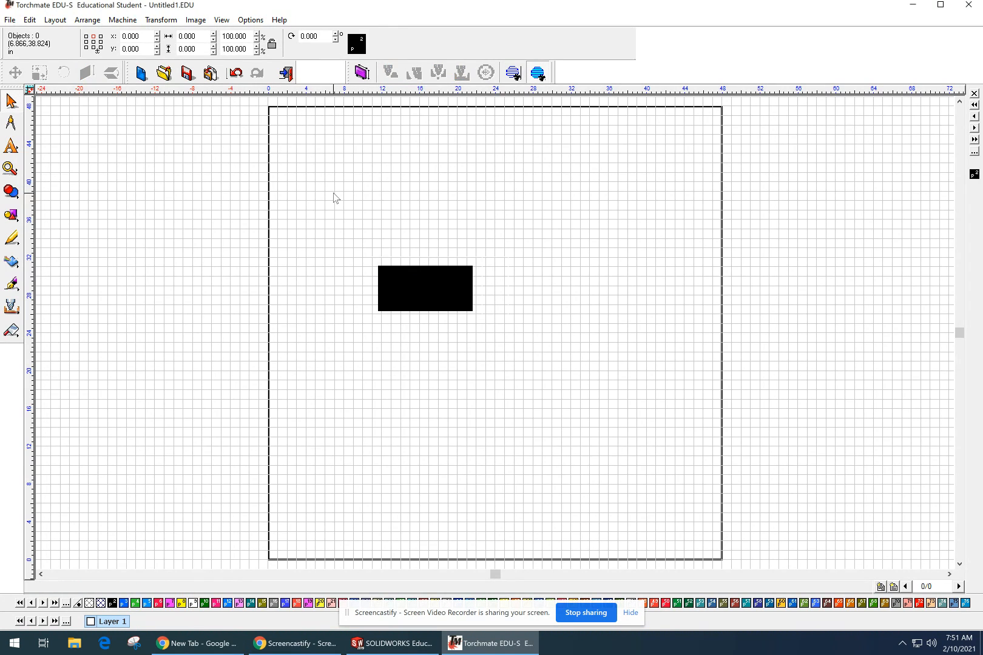
# Set the existing rectangle's height to 5 in.
pyautogui.click(403, 278)
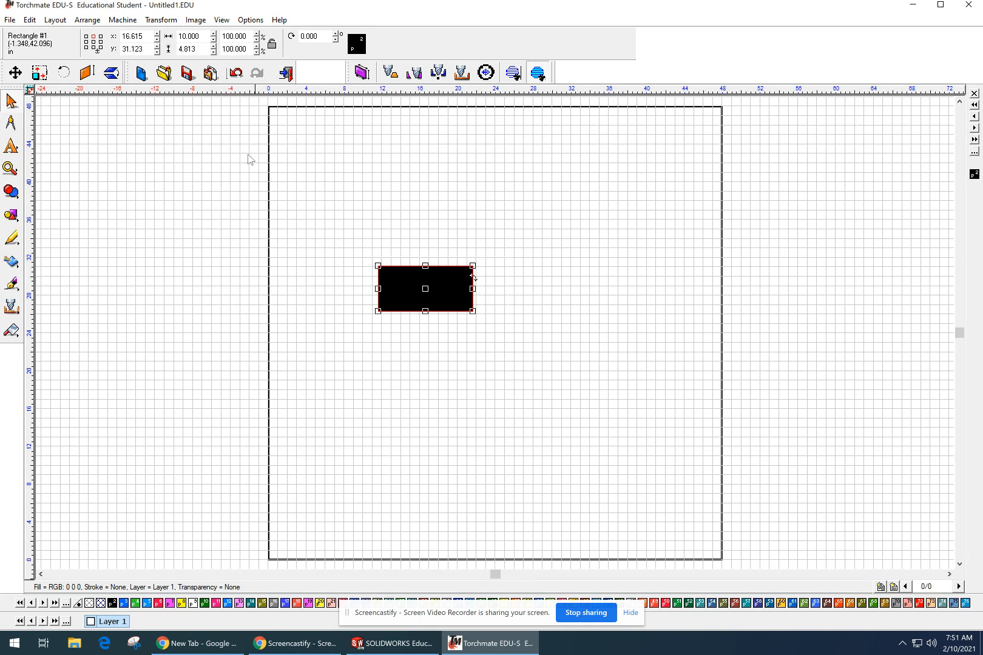
pyautogui.doubleClick(196, 50)
pyautogui.write('5')
pyautogui.press('Return')
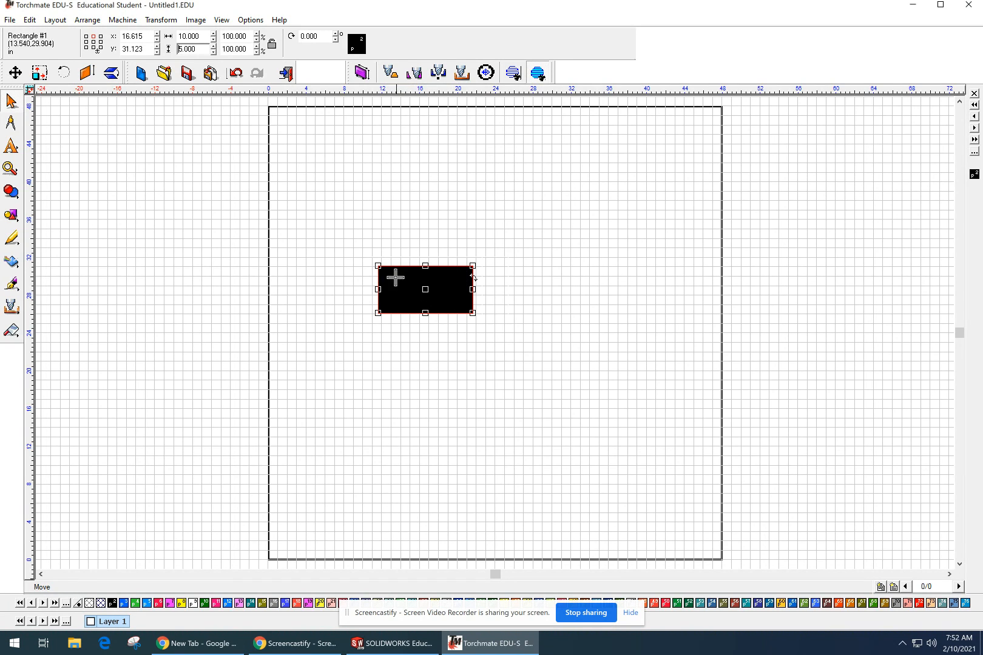
pyautogui.click(519, 292)
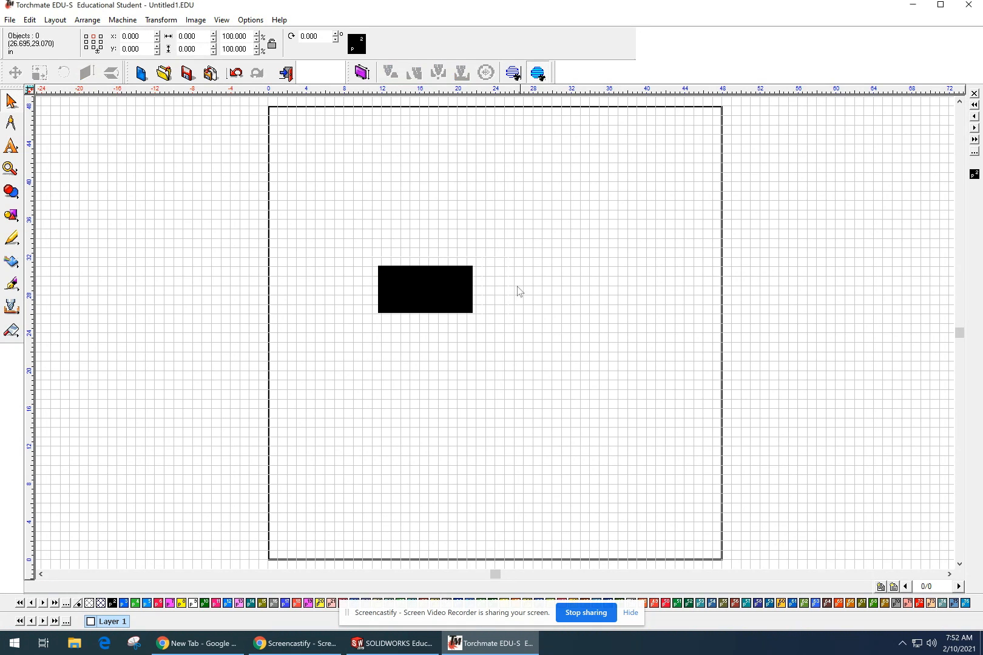
# Add the text FAY in Tahoma Bold above the rectangle.
pyautogui.click(457, 293)
pyautogui.scroll(1, 457, 296)
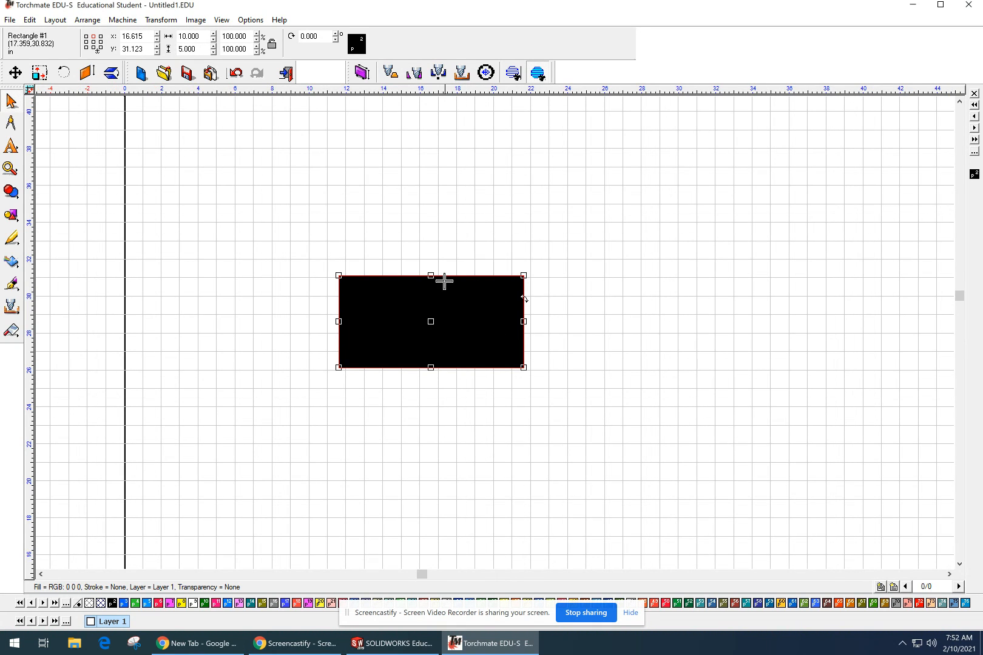
pyautogui.moveTo(457, 300); pyautogui.dragTo(439, 324, button='middle')
pyautogui.click(435, 250)
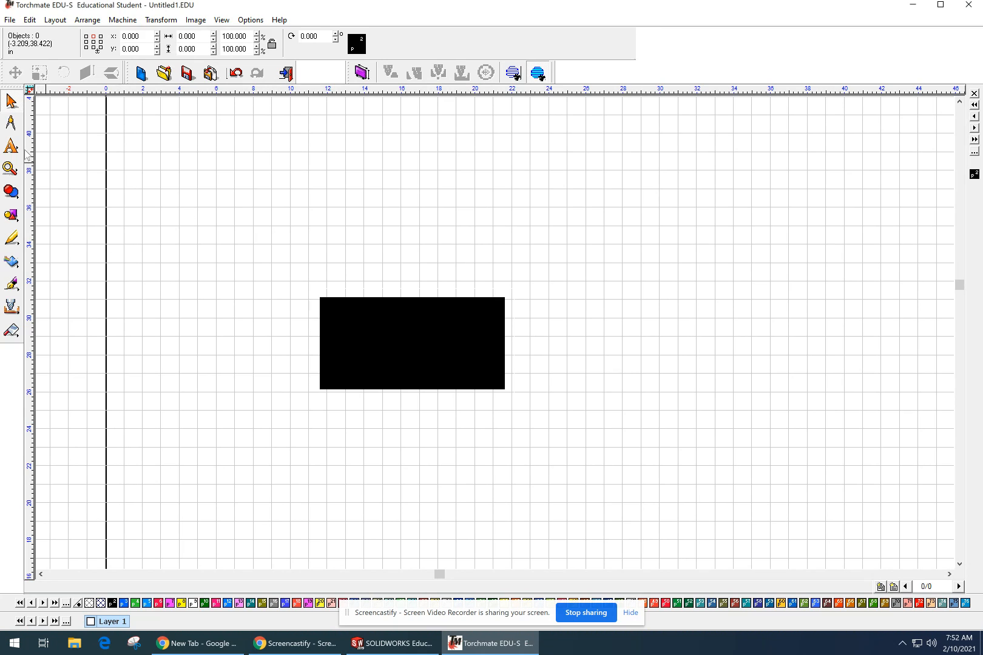
pyautogui.click(10, 150)
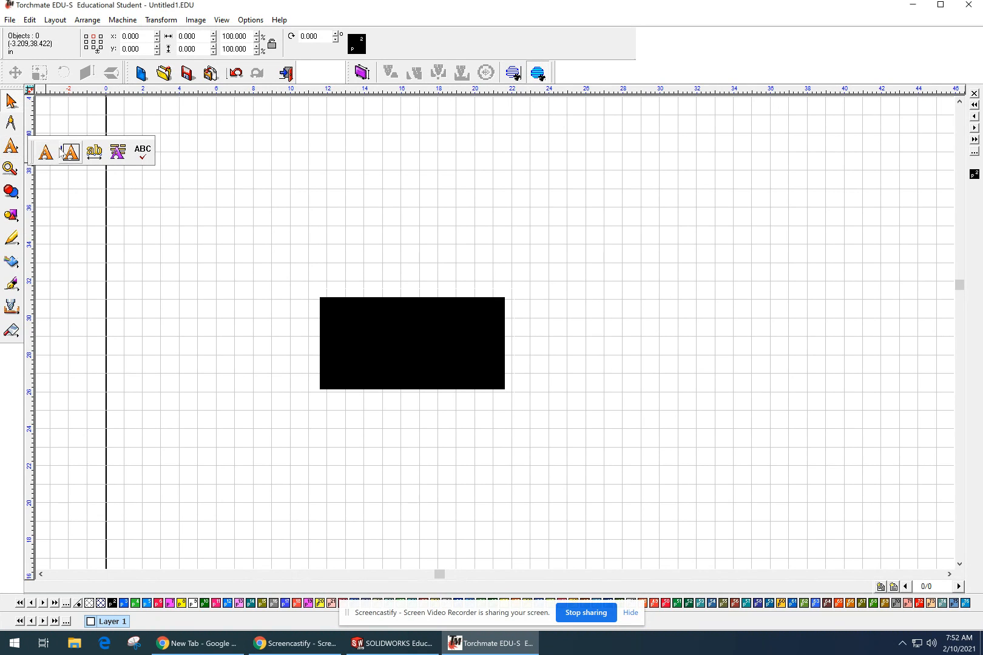
pyautogui.click(50, 157)
pyautogui.moveTo(317, 207); pyautogui.dragTo(495, 278)
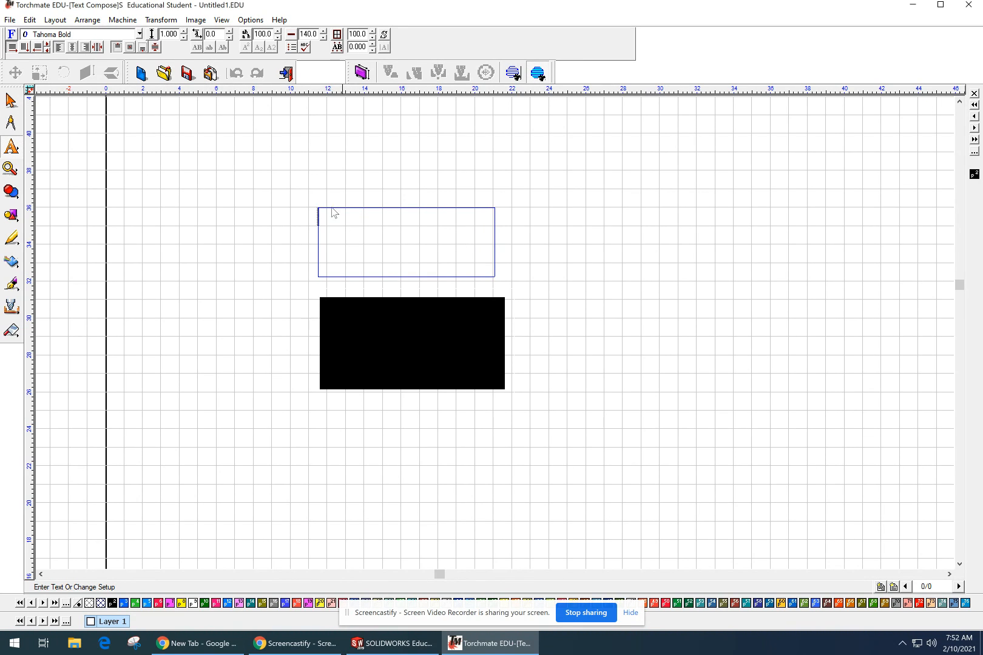
pyautogui.click(112, 36)
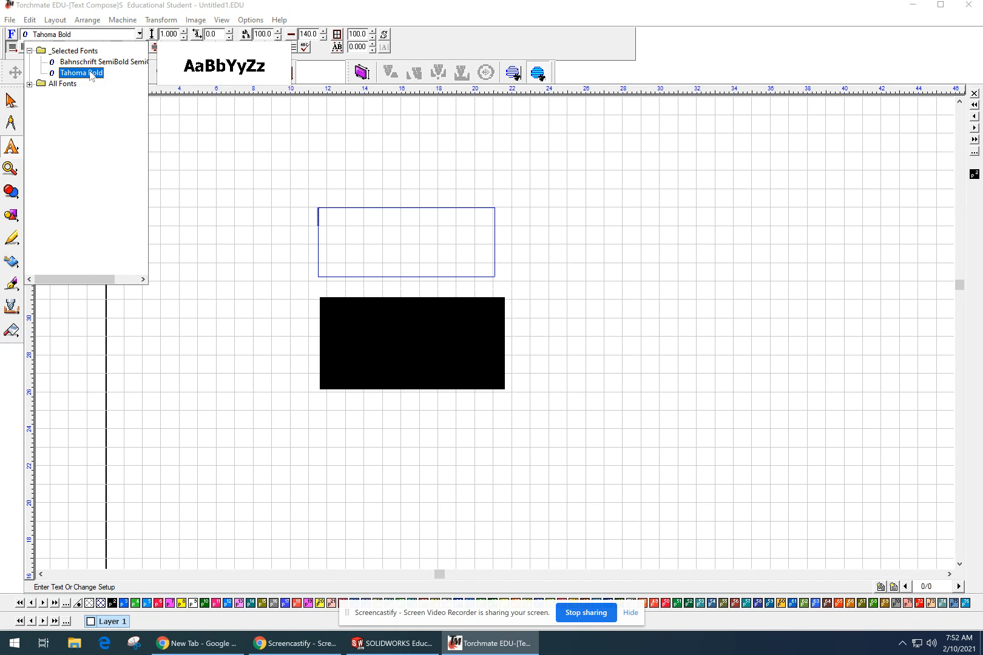
pyautogui.click(90, 73)
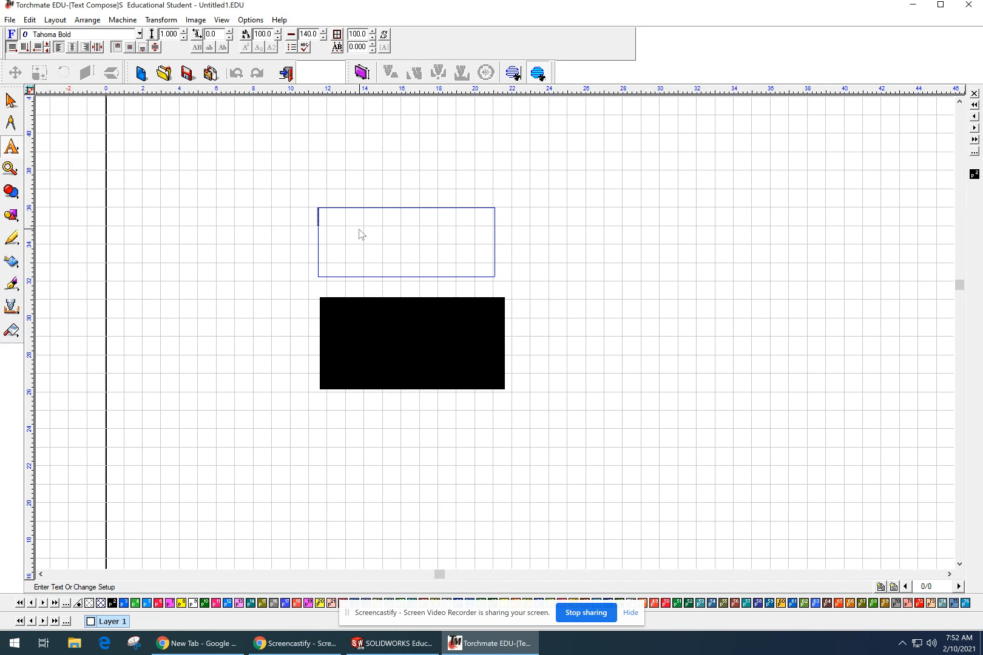
pyautogui.write('FAY')
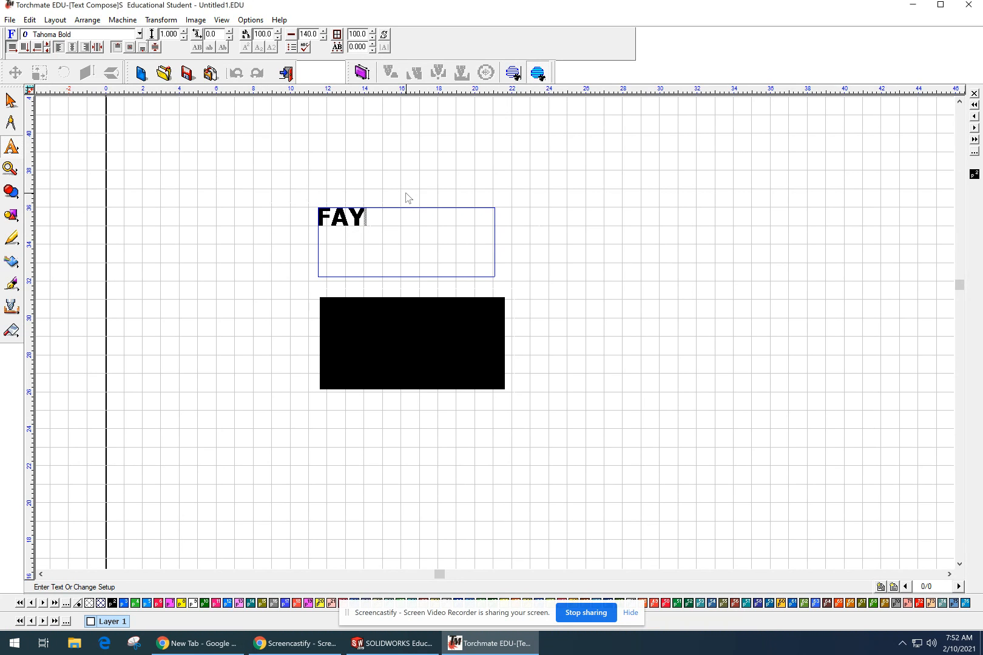
pyautogui.press('Escape')
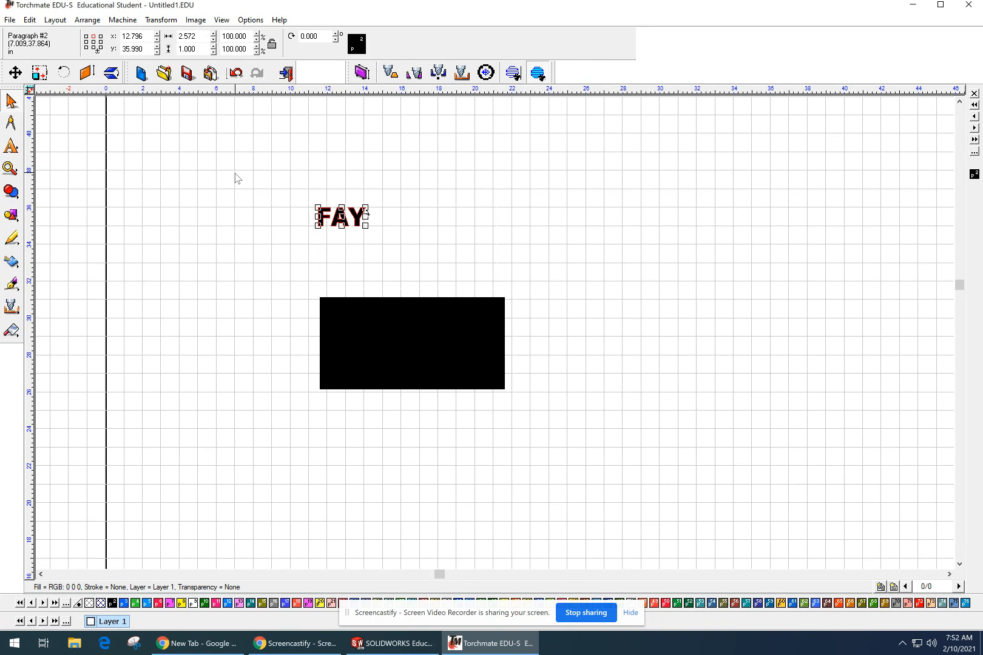
# Enlarge the FAY text to about 7.7 in wide and 3 in high, and hide the object fills.
pyautogui.moveTo(364, 225); pyautogui.dragTo(458, 280)
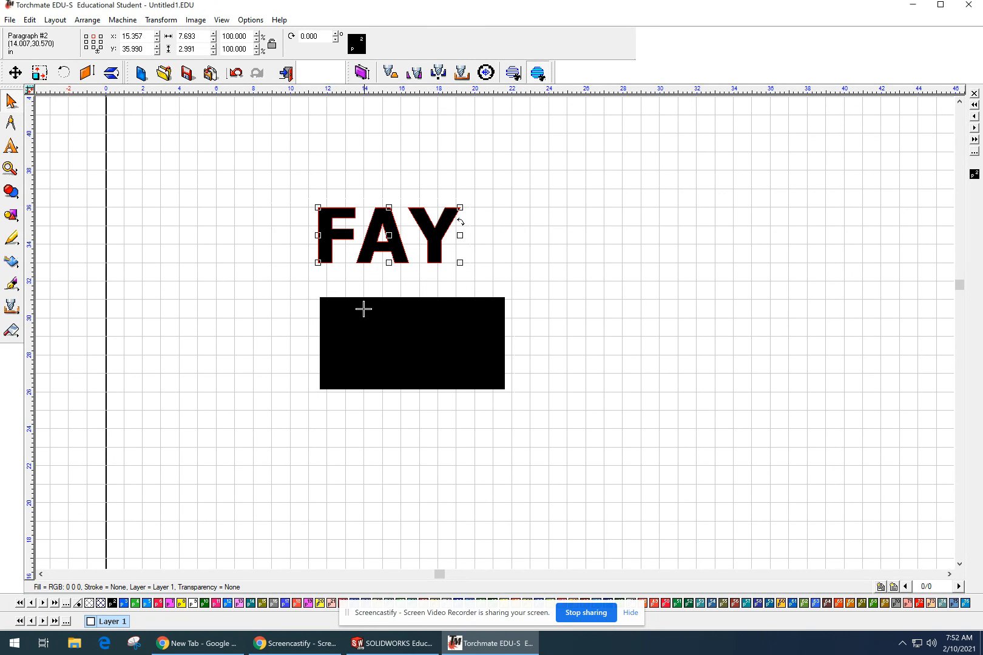
pyautogui.click(519, 280)
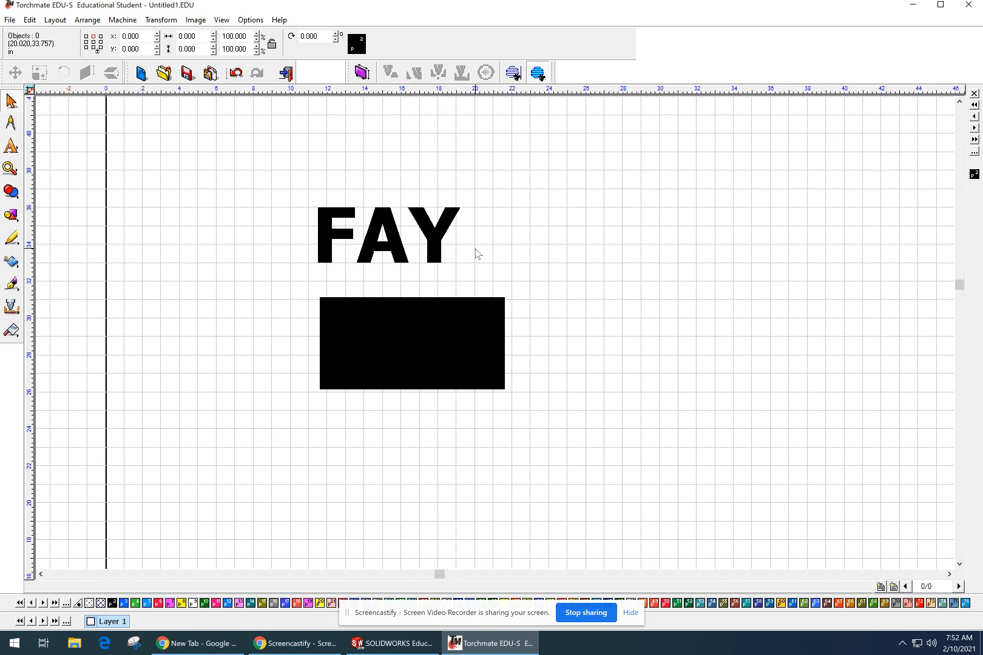
pyautogui.click(222, 20)
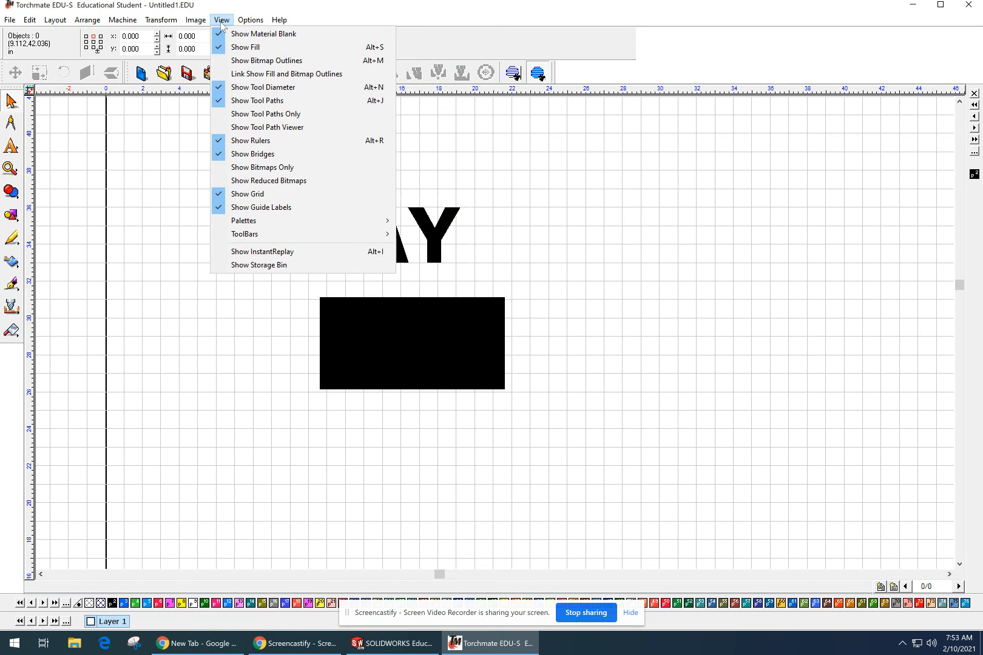
pyautogui.click(246, 48)
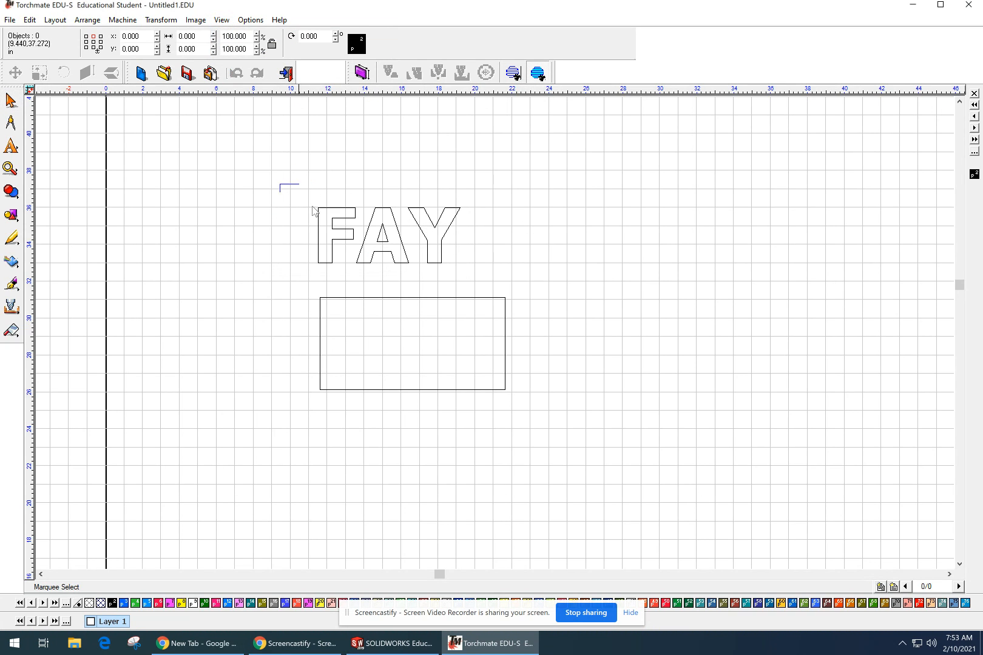
# Move the FAY text into the rectangle and center both objects on each other horizontally and vertically.
pyautogui.moveTo(314, 210); pyautogui.dragTo(567, 327)
pyautogui.moveTo(391, 242); pyautogui.dragTo(413, 345)
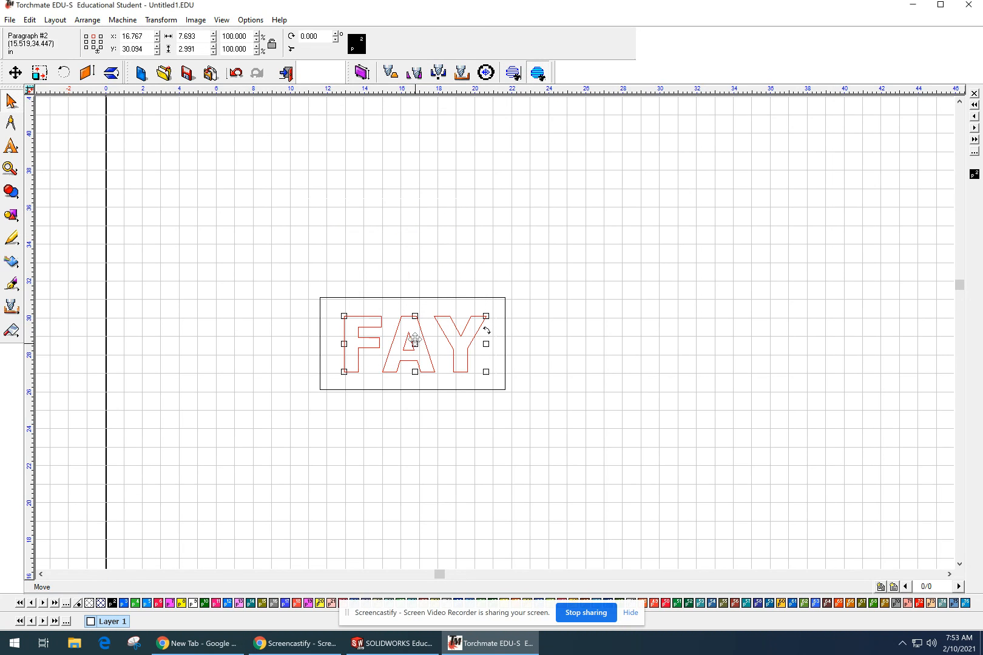
pyautogui.moveTo(551, 257); pyautogui.dragTo(205, 402)
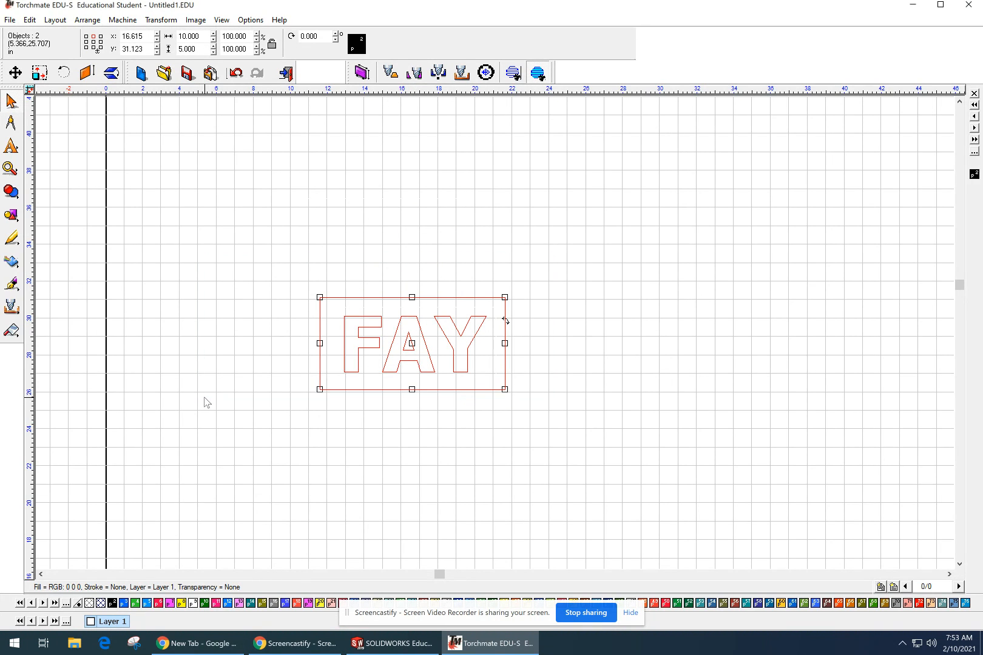
pyautogui.press('c')
pyautogui.press('e')
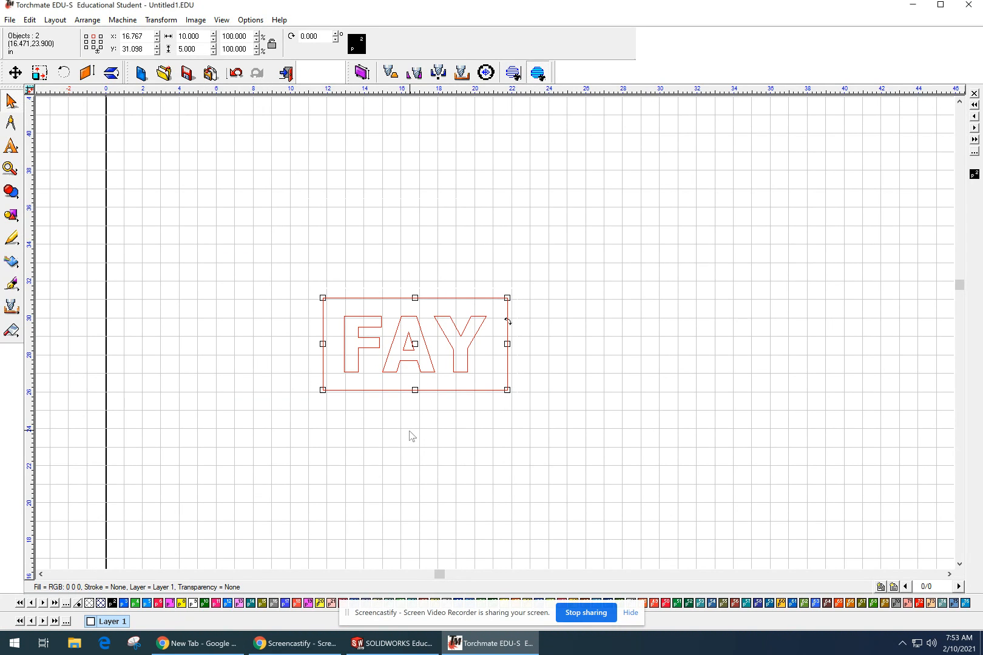
pyautogui.click(634, 338)
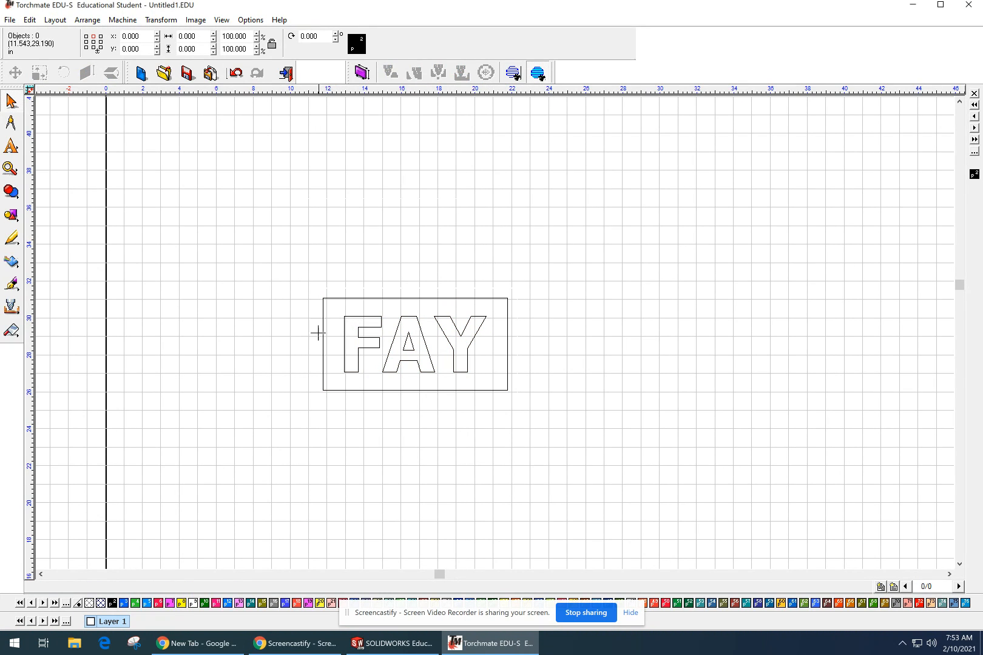
# Nudge the FAY text slightly to the right inside the rectangle, to an X position of 16.899.
pyautogui.click(408, 345)
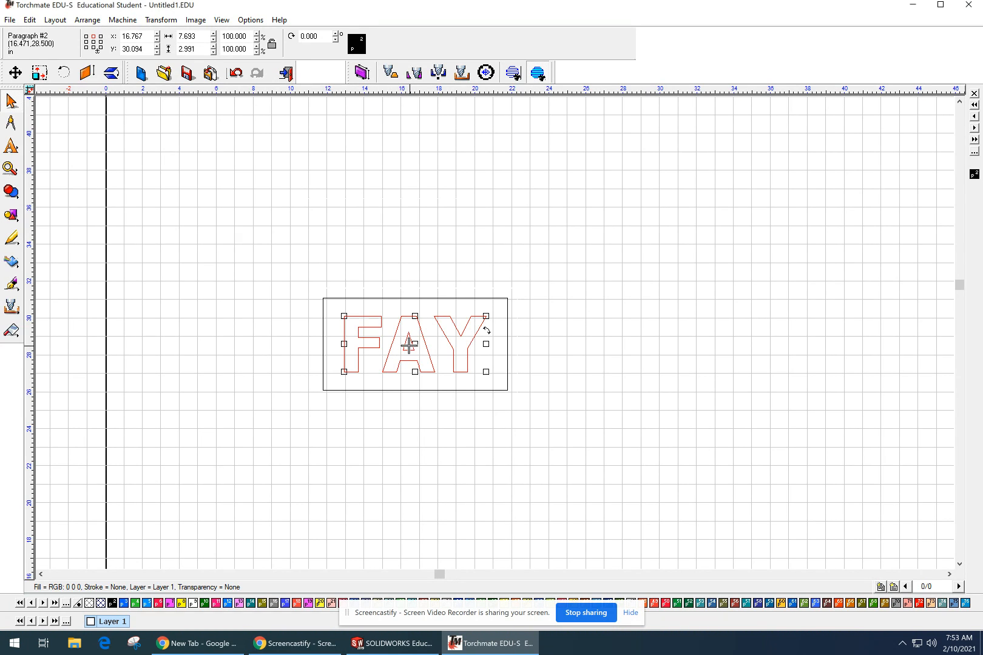
pyautogui.press('Right')
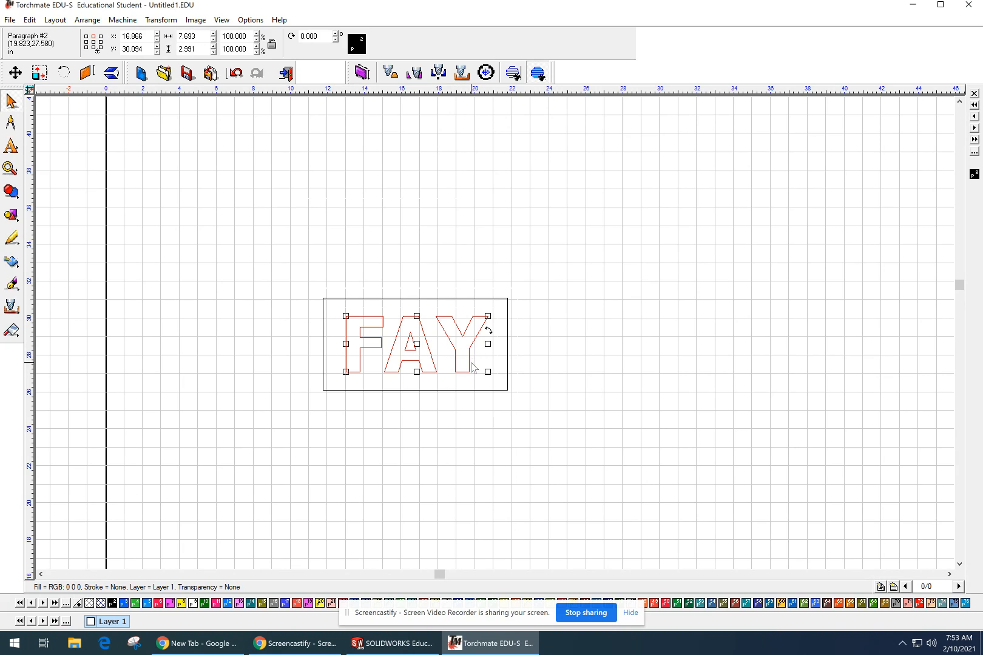
pyautogui.press('Right')
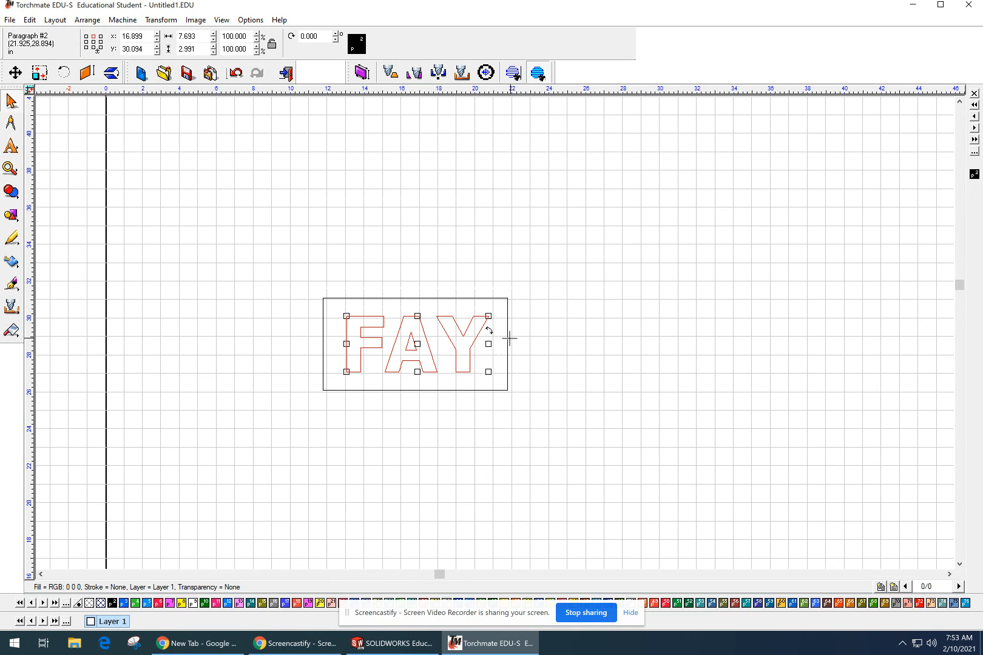
pyautogui.click(587, 352)
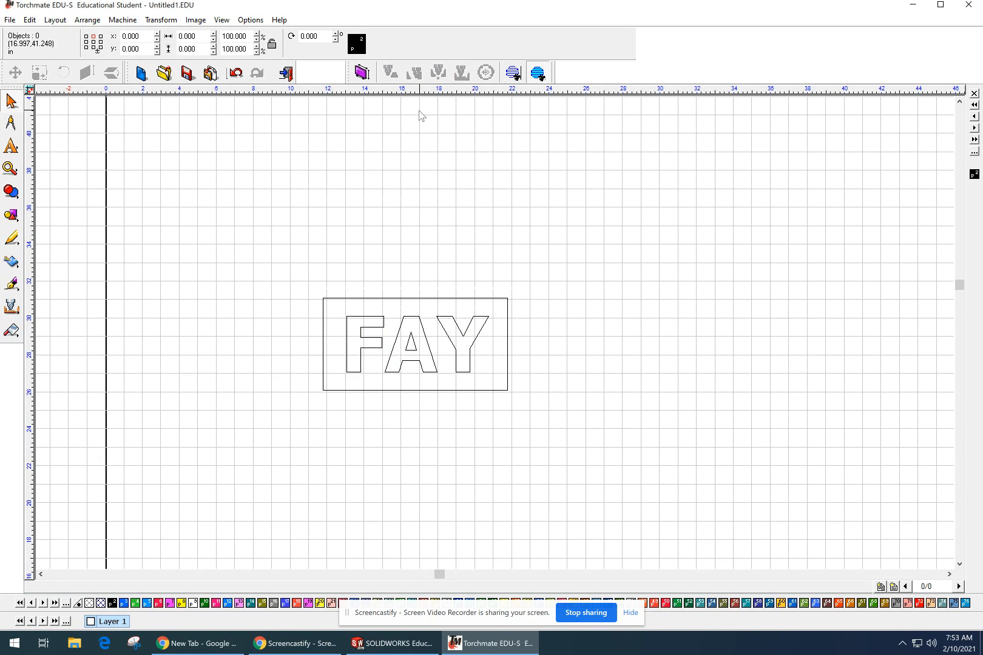
# Show the object fills and try to make a path from the rectangle and the FAY text.
pyautogui.press('Tab')
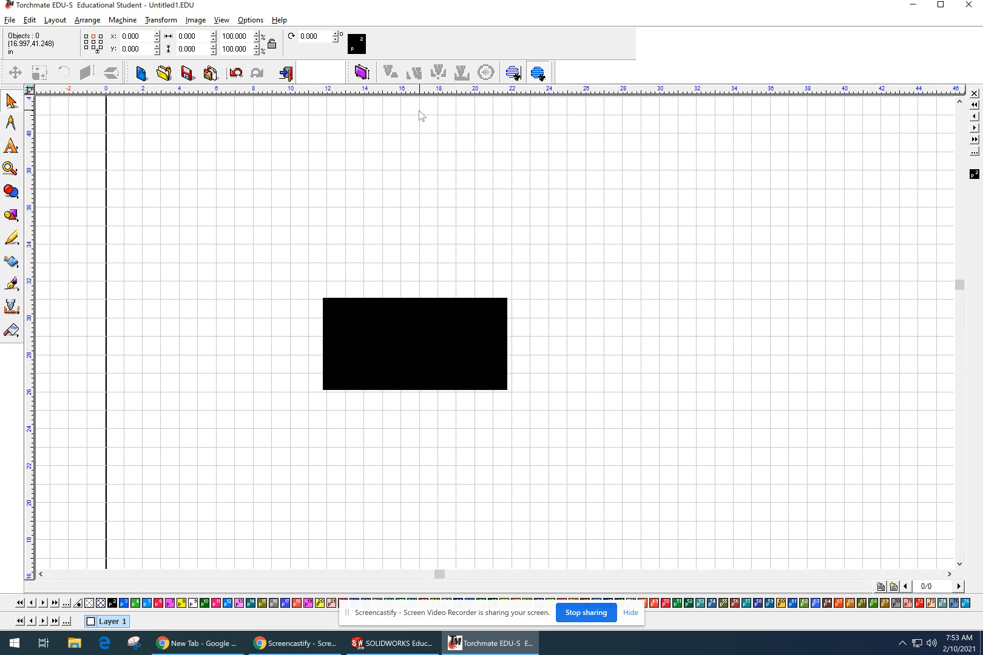
pyautogui.moveTo(268, 266); pyautogui.dragTo(568, 441)
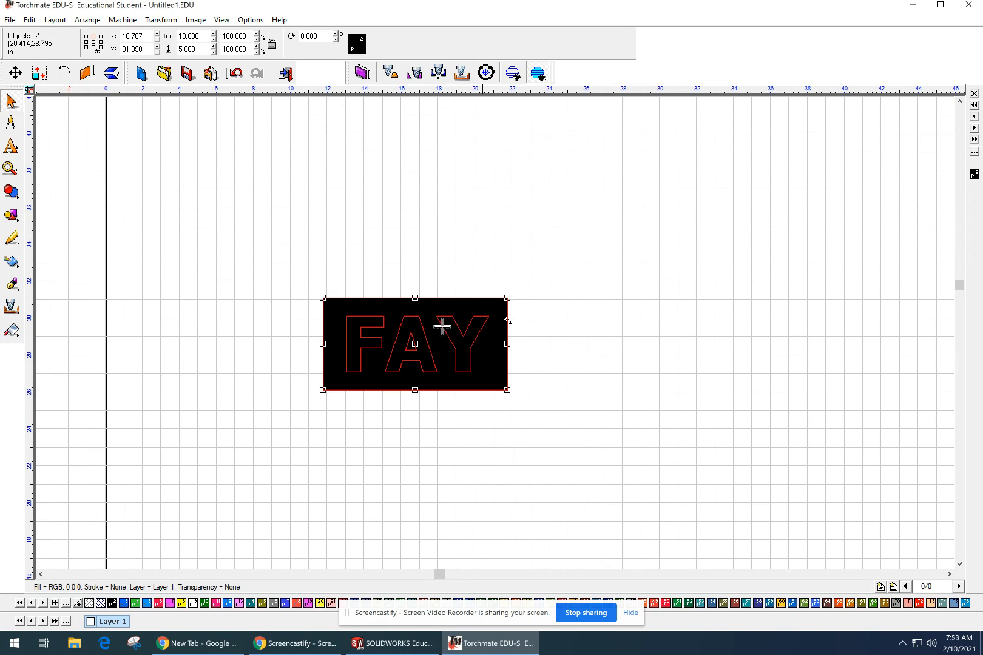
pyautogui.click(96, 20)
pyautogui.click(106, 53)
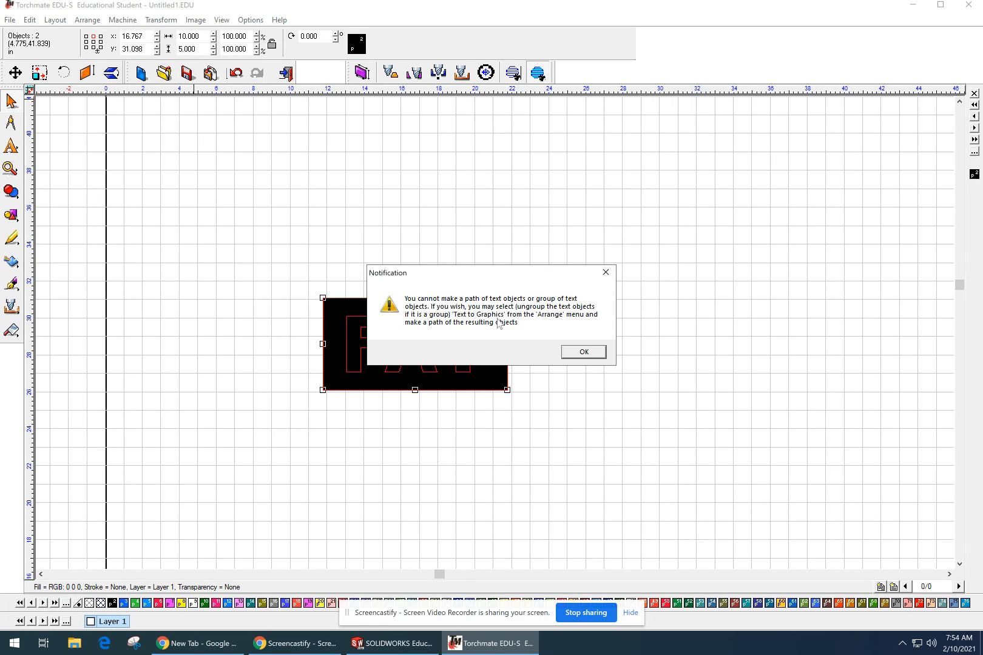
pyautogui.click(584, 352)
pyautogui.click(581, 384)
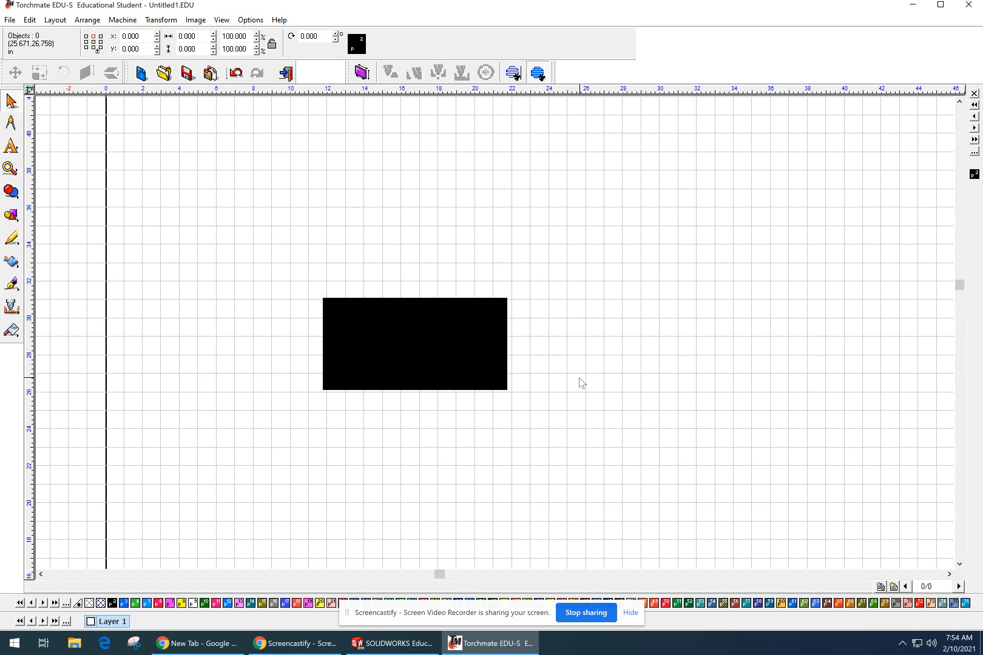
# Hide the object fills and convert the FAY text inside the rectangle to graphics.
pyautogui.click(463, 368)
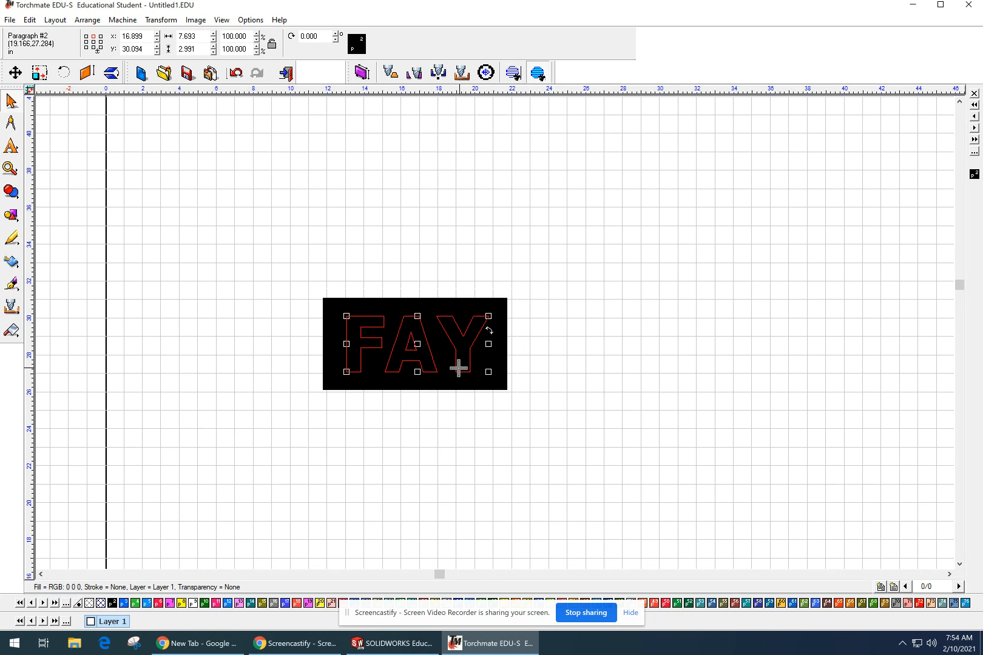
pyautogui.click(426, 393)
pyautogui.click(431, 361)
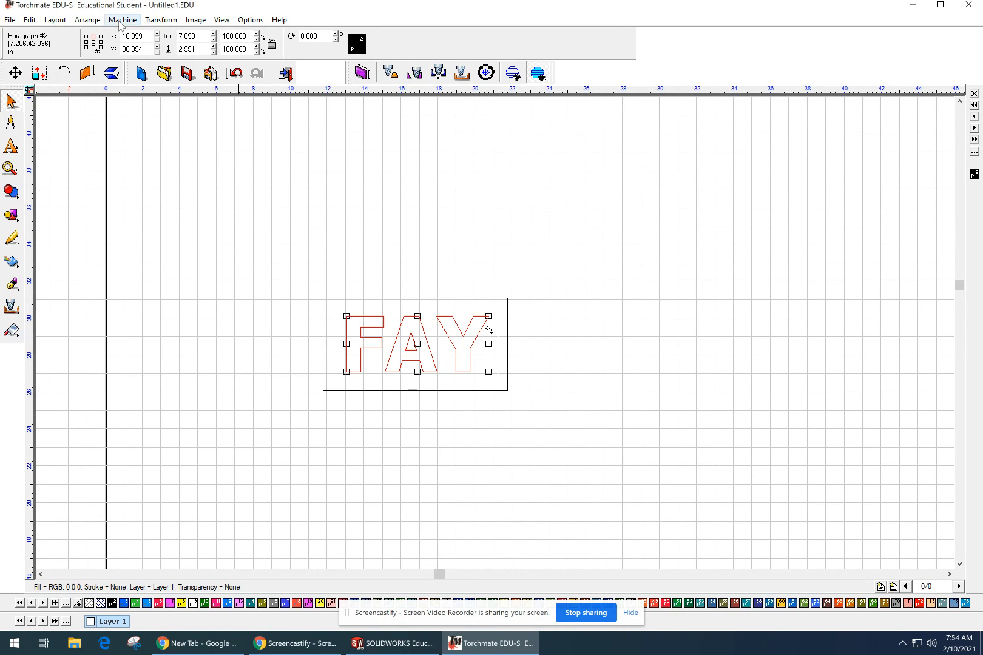
pyautogui.click(97, 21)
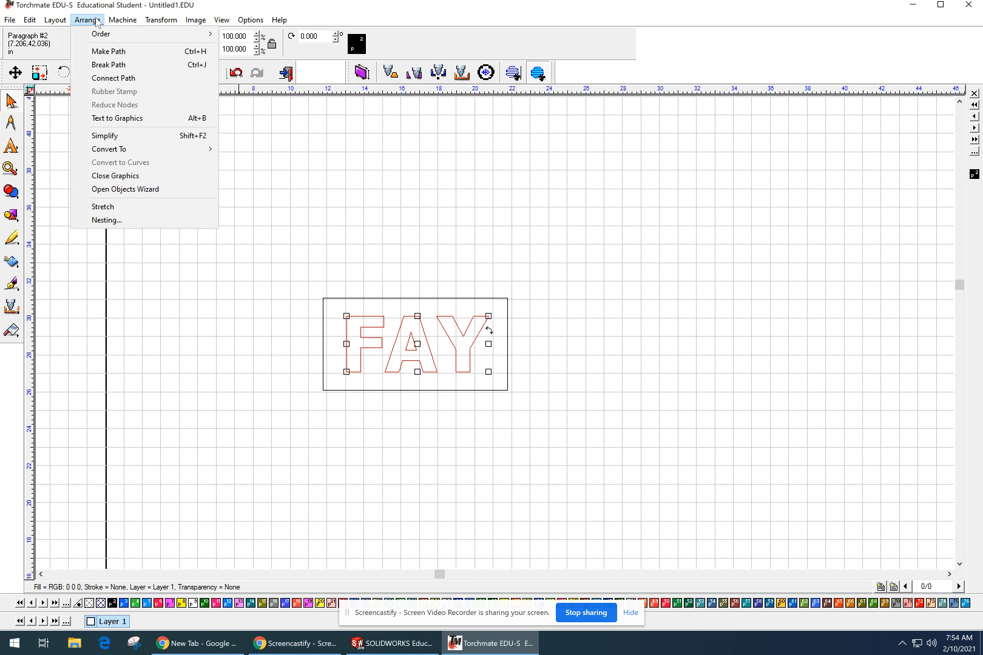
pyautogui.click(131, 124)
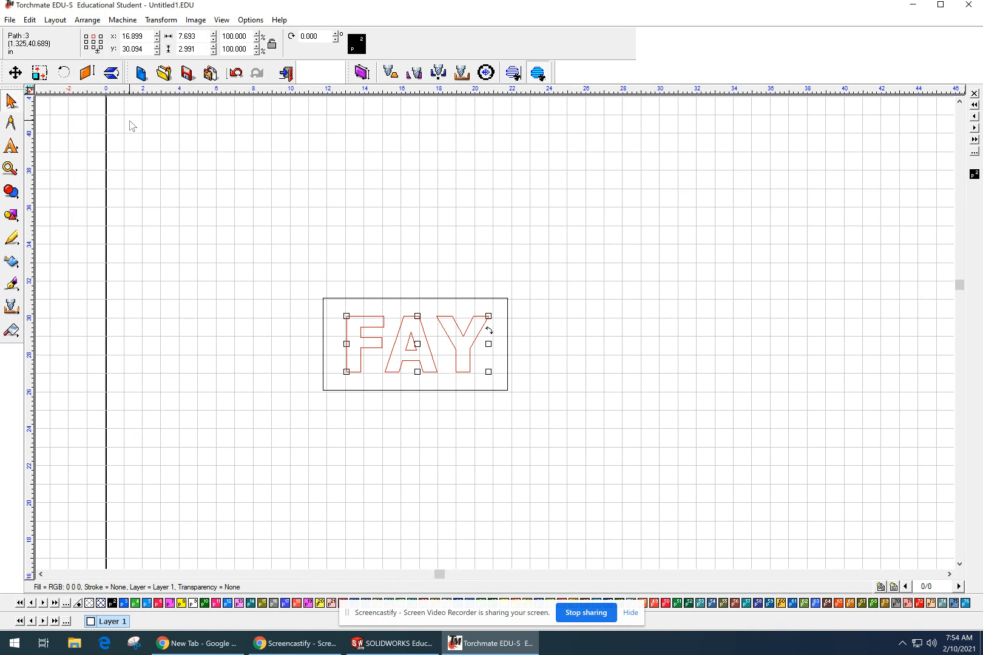
# Check whether the letters F, A and Y can each be selected as separate shapes.
pyautogui.click(354, 348)
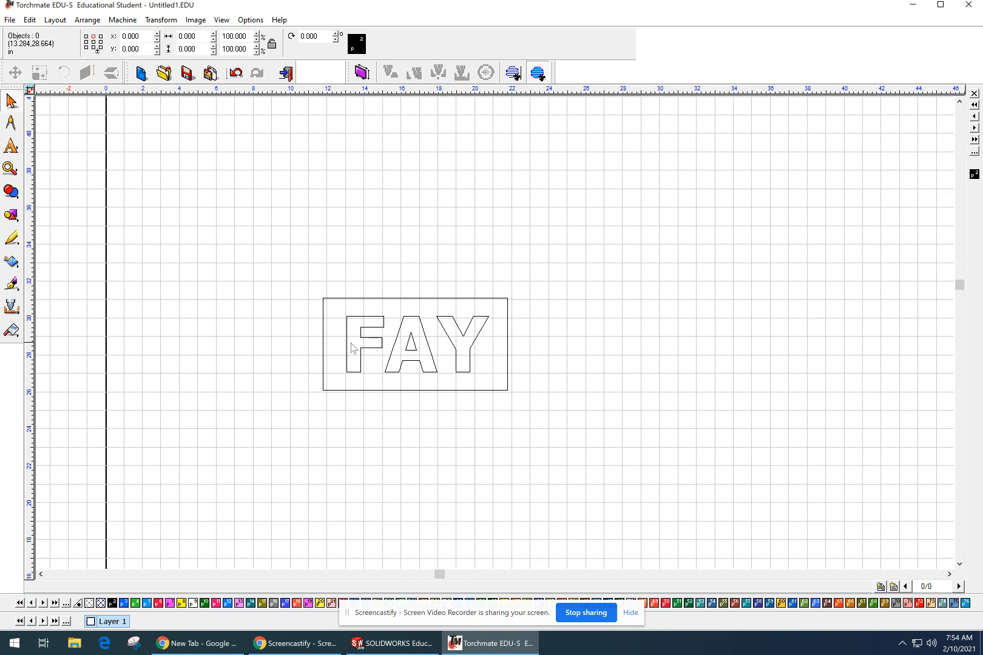
pyautogui.click(388, 352)
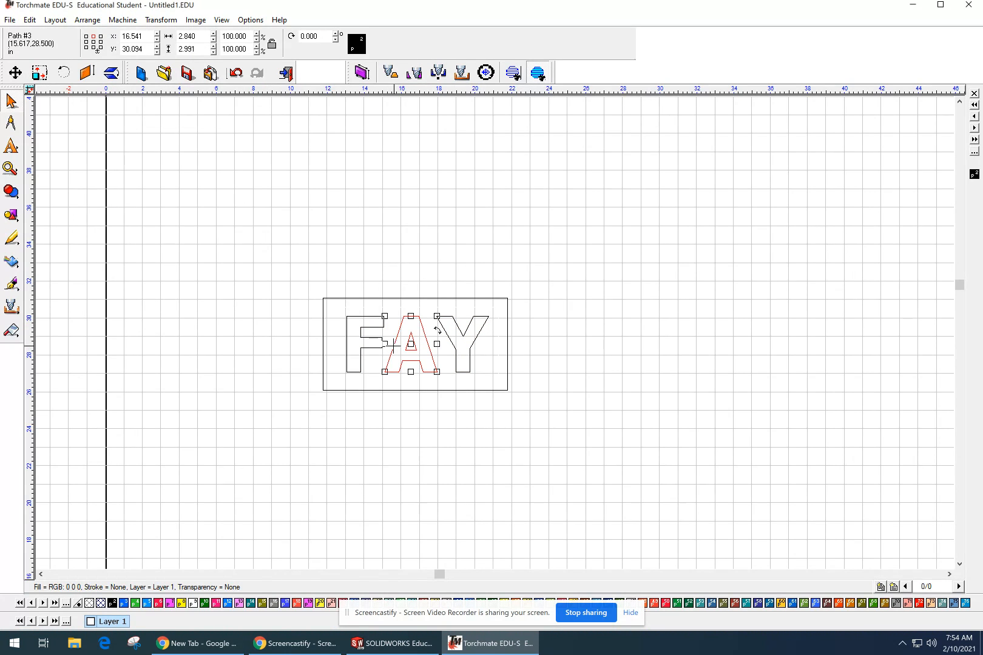
pyautogui.click(455, 350)
pyautogui.click(428, 351)
pyautogui.click(380, 348)
pyautogui.click(413, 358)
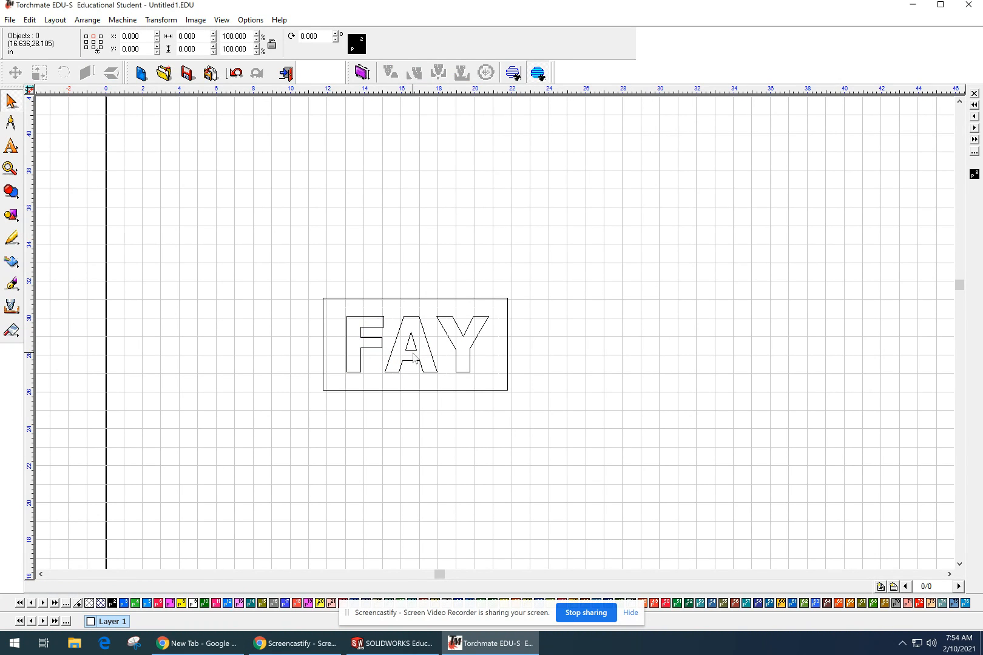
pyautogui.click(414, 354)
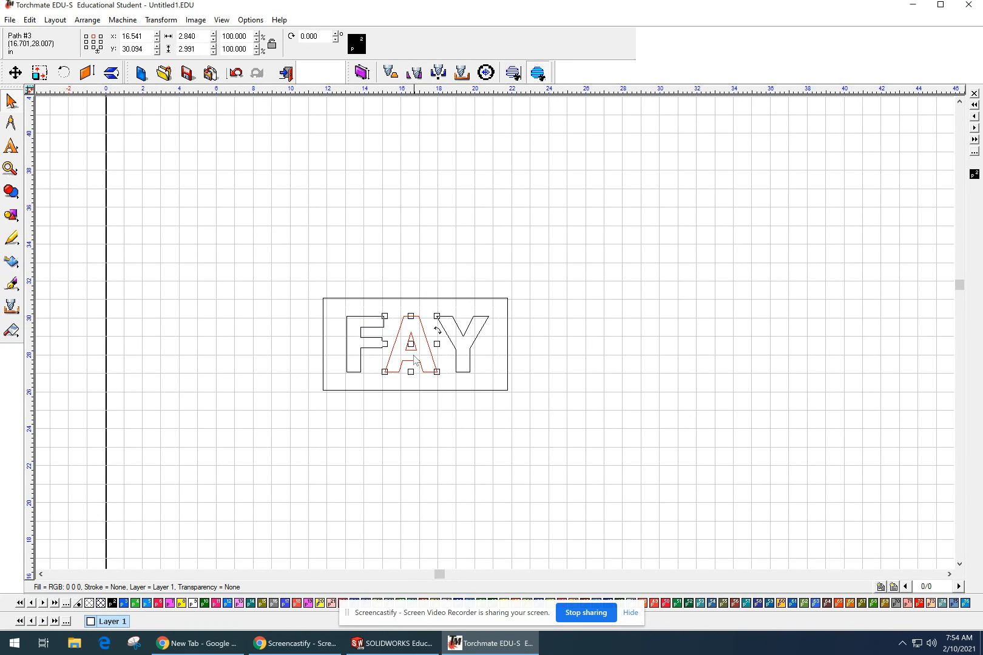
pyautogui.click(419, 428)
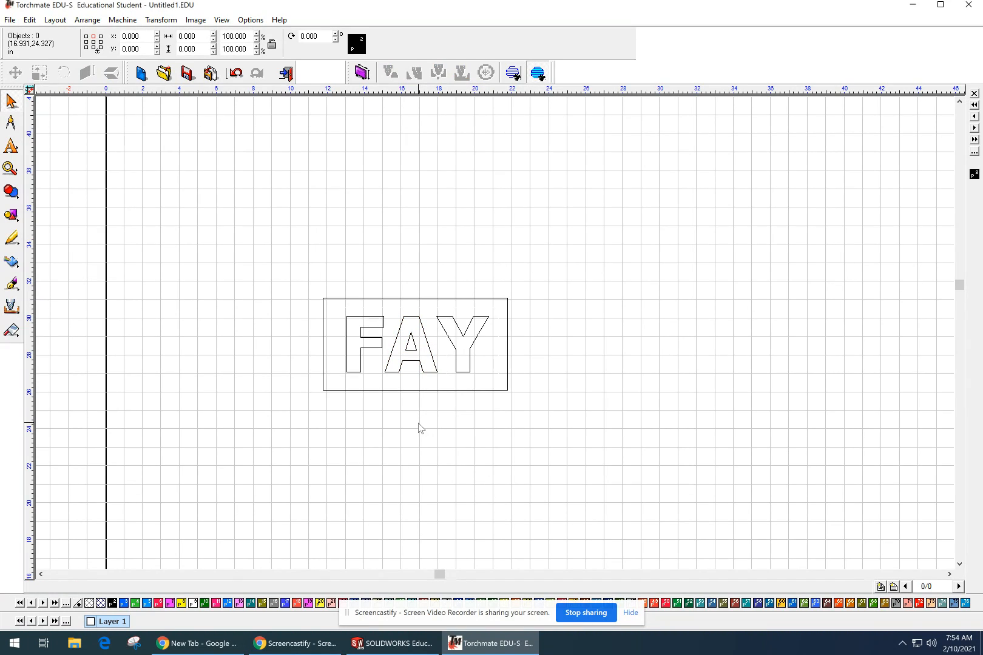
# Show the object fills and make one path from the rectangle and the three FAY letters.
pyautogui.moveTo(292, 272); pyautogui.dragTo(590, 421)
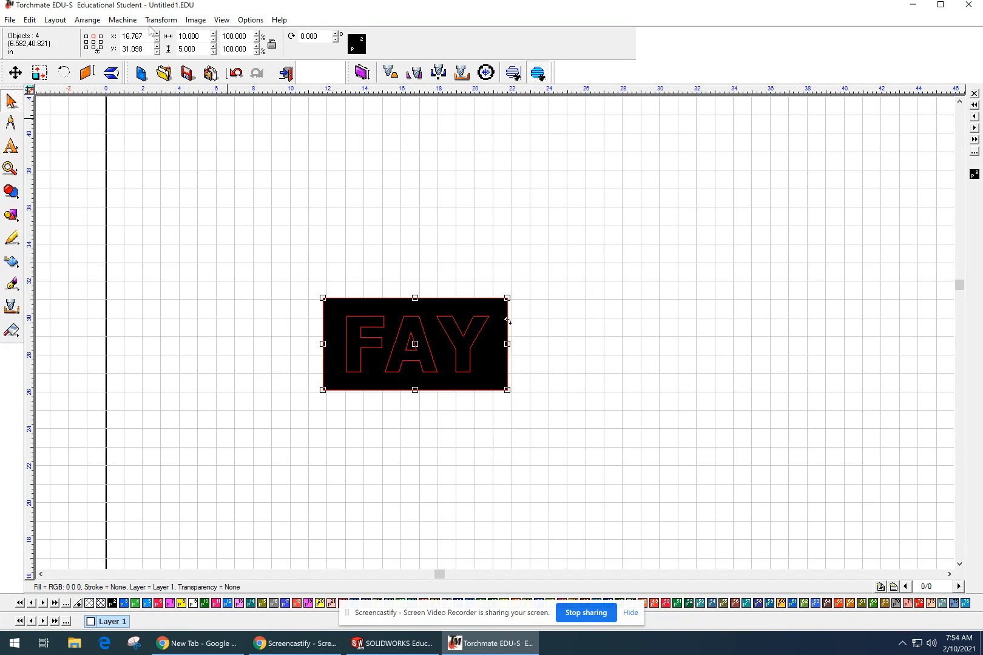
pyautogui.click(87, 19)
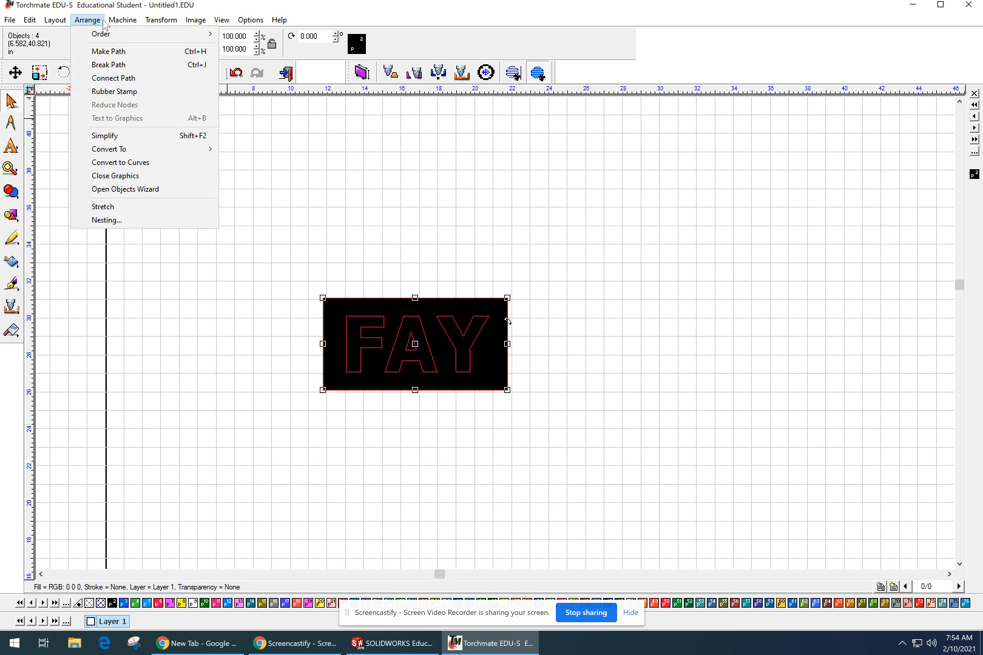
pyautogui.click(105, 53)
pyautogui.click(218, 172)
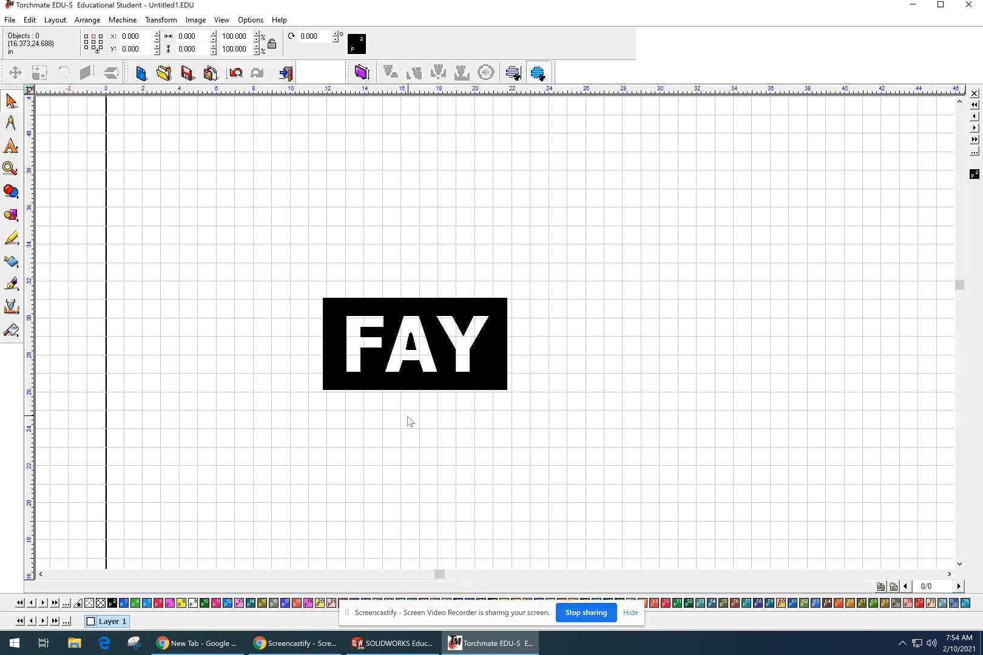
pyautogui.scroll(2, 494, 334)
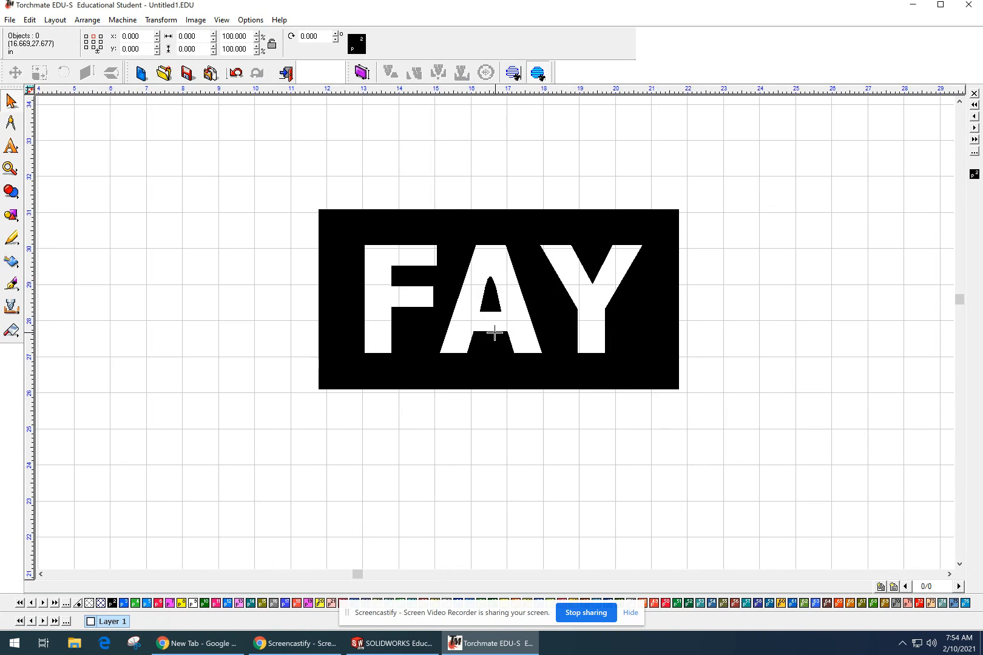
pyautogui.moveTo(577, 324)
pyautogui.mouseDown(button='middle')
pyautogui.moveTo(602, 317)
pyautogui.moveTo(452, 366)
pyautogui.mouseUp(button='middle')
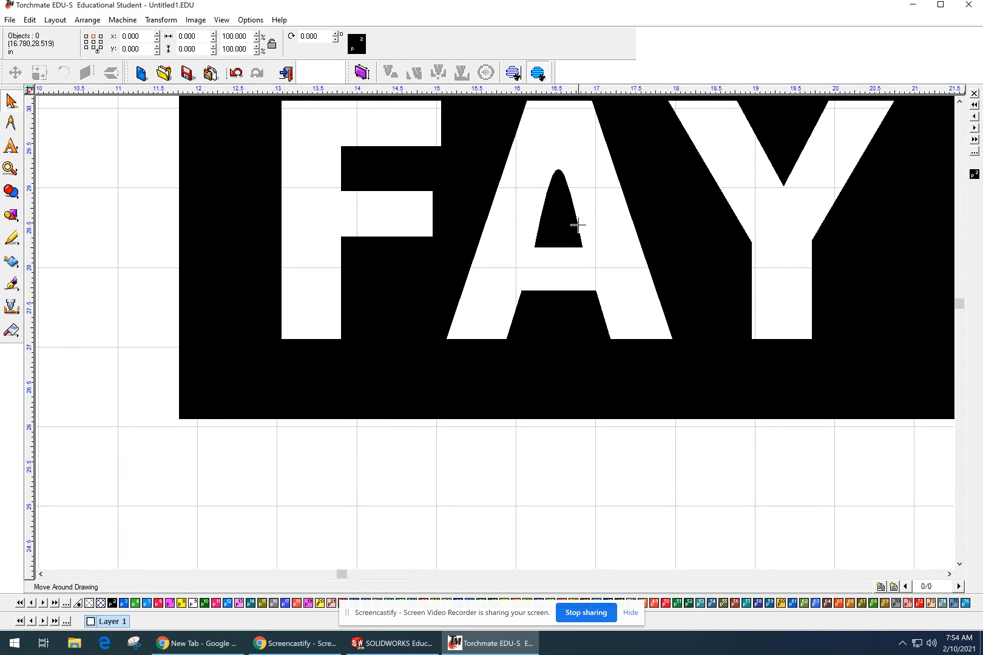
pyautogui.scroll(-1, 549, 238)
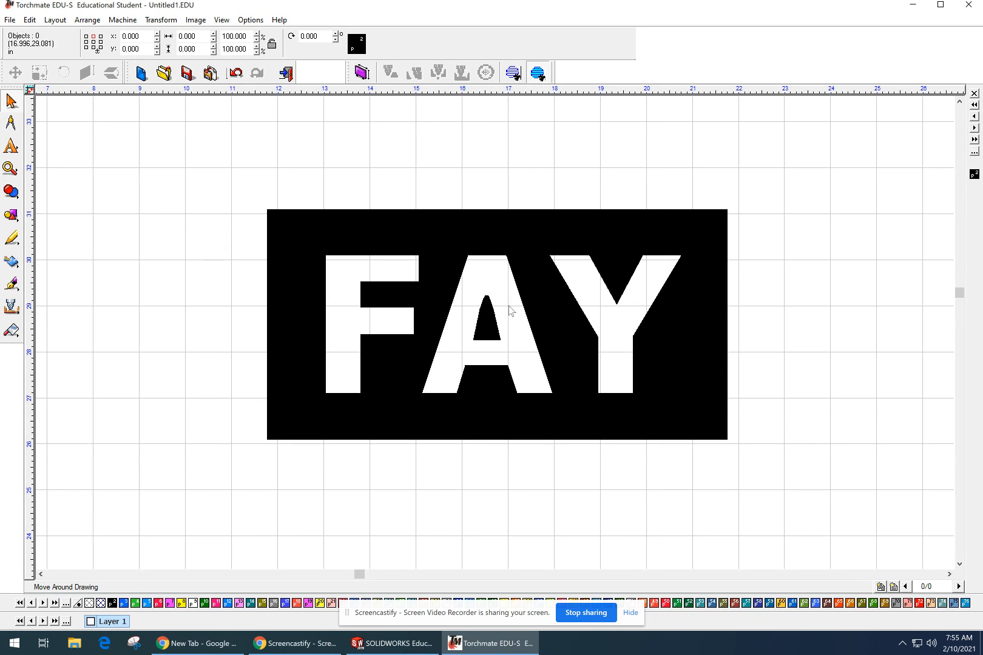
pyautogui.click(488, 322)
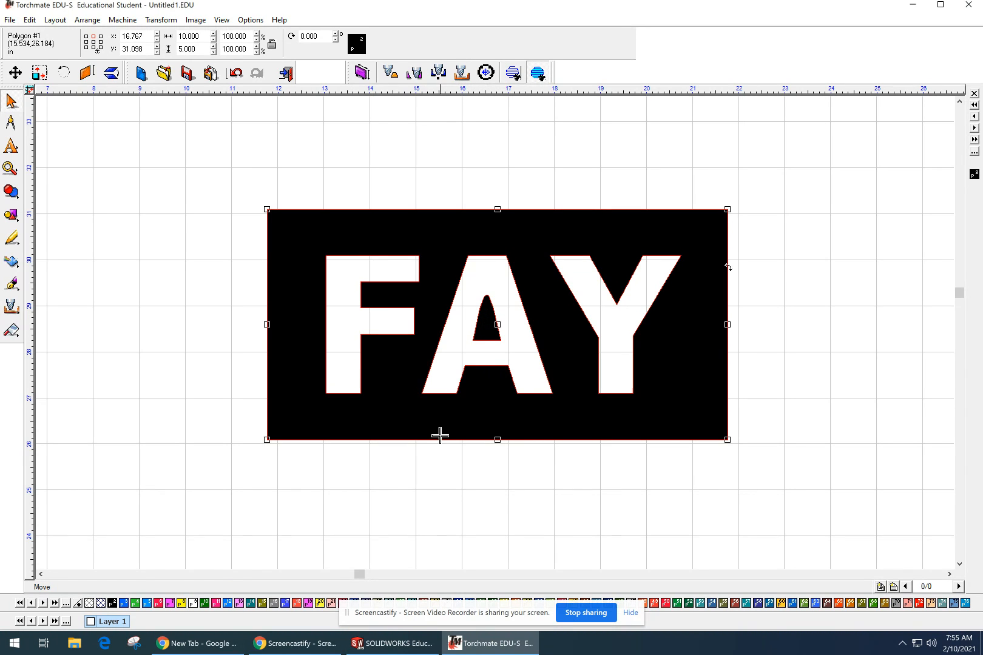
pyautogui.click(488, 479)
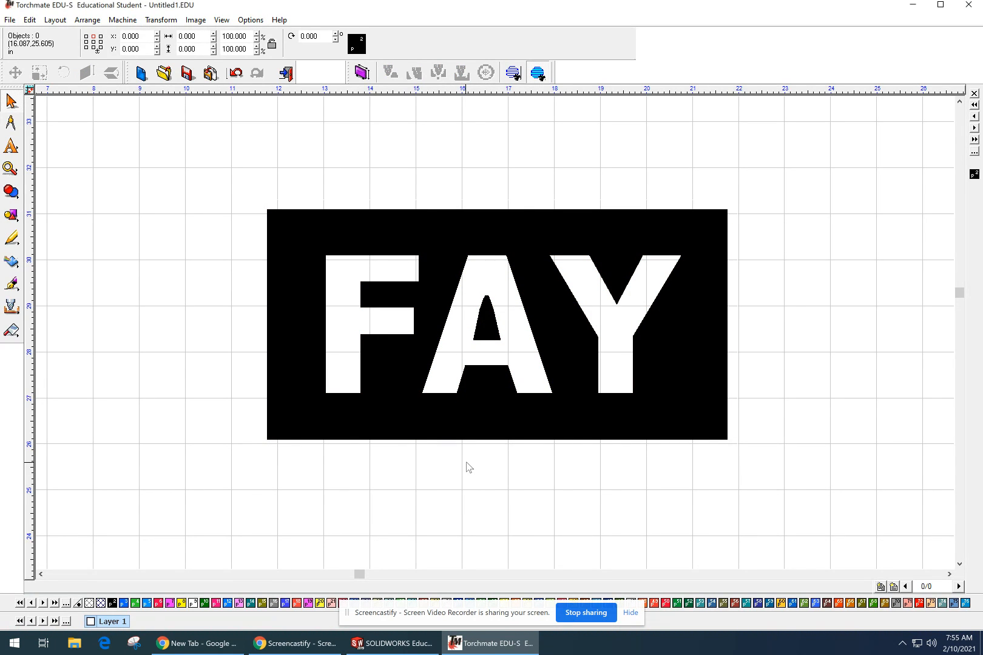
# Sketch a narrow upright rectangle about 1.2 in high just below the plate and set its width to 0.25 in.
pyautogui.click(13, 216)
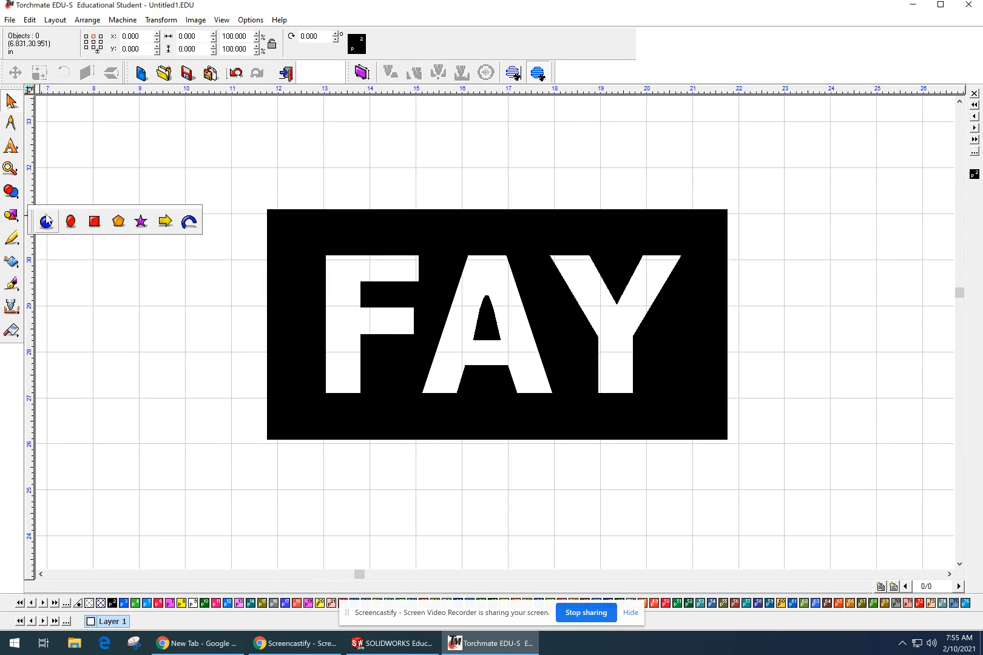
pyautogui.click(94, 222)
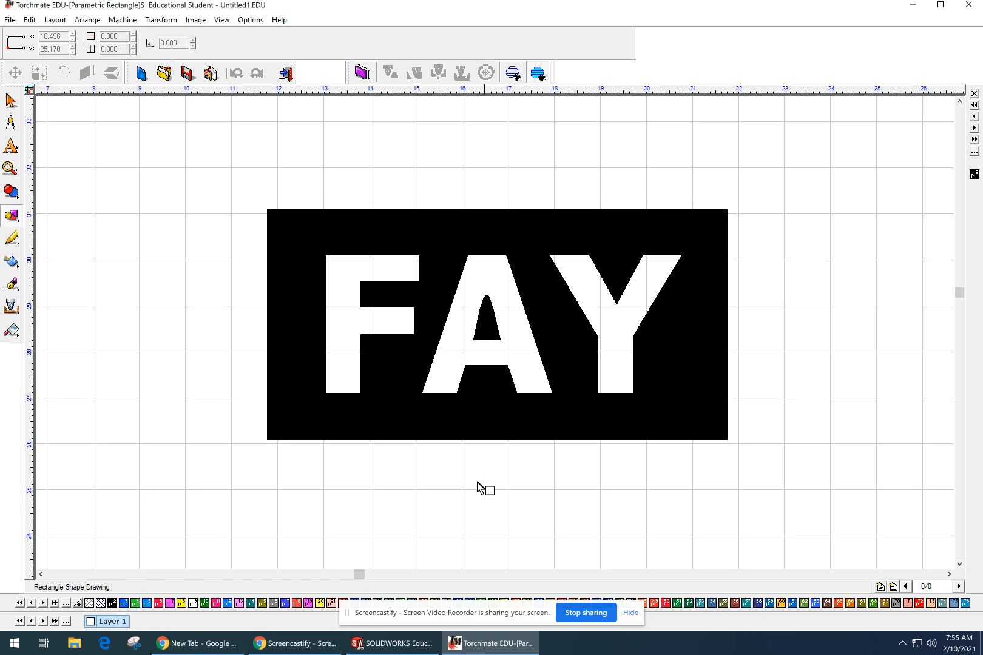
pyautogui.moveTo(436, 504)
pyautogui.mouseDown()
pyautogui.moveTo(464, 473)
pyautogui.moveTo(452, 449)
pyautogui.mouseUp()
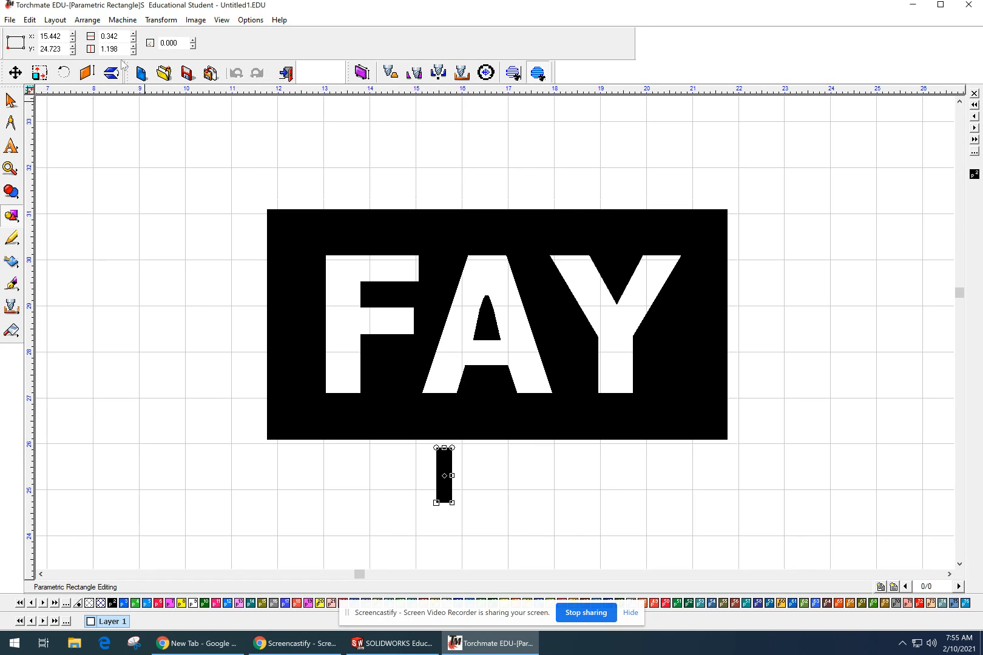
pyautogui.click(109, 38)
pyautogui.moveTo(128, 36); pyautogui.dragTo(91, 36)
pyautogui.write('.25')
pyautogui.press('Return')
pyautogui.press('Escape')
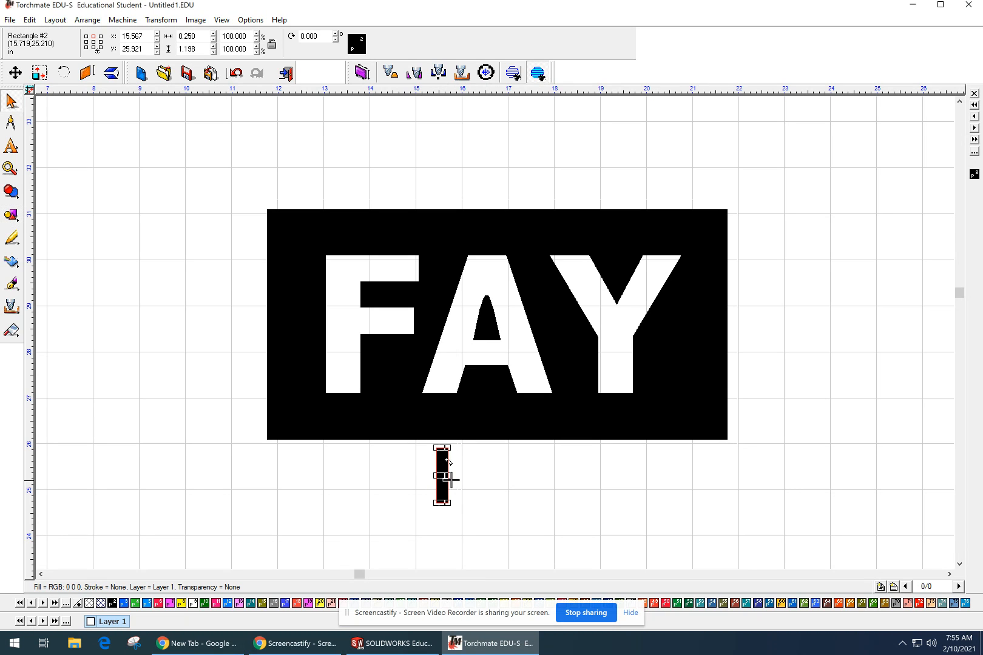
# With the fills hidden, place the narrow rectangle across the A's crossbar into its inner opening, tilted along the letter's left leg.
pyautogui.hotkey('ctrl', 'f')
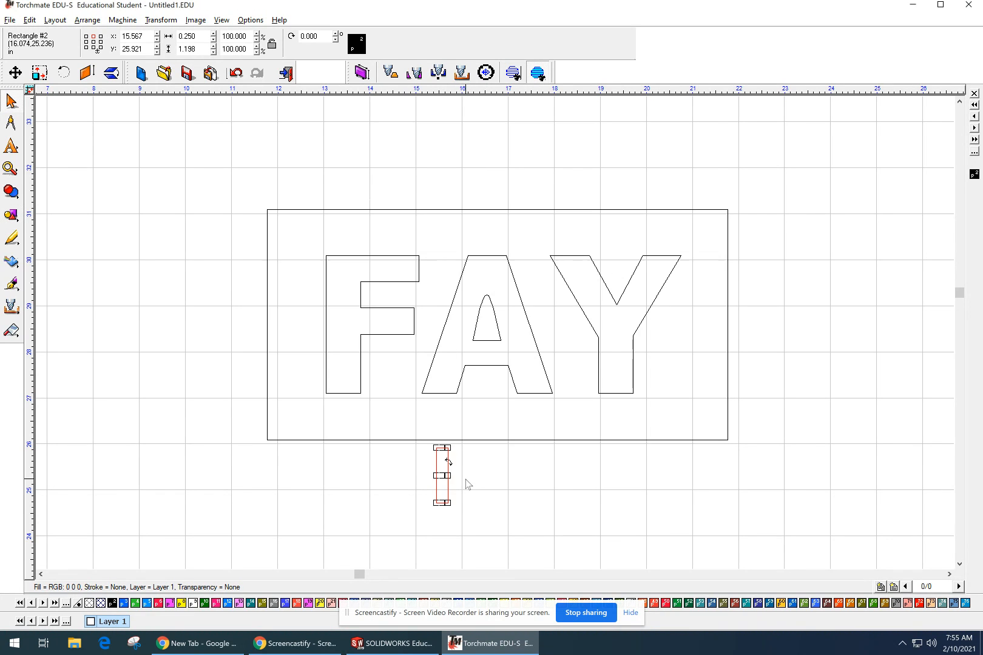
pyautogui.moveTo(441, 474); pyautogui.dragTo(474, 350)
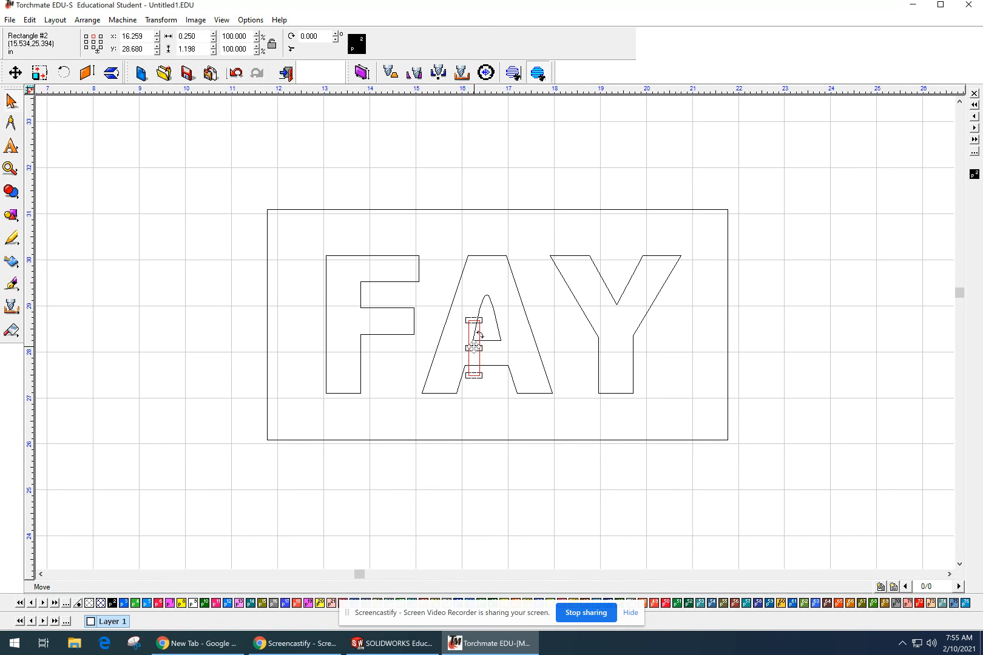
pyautogui.scroll(1, 478, 334)
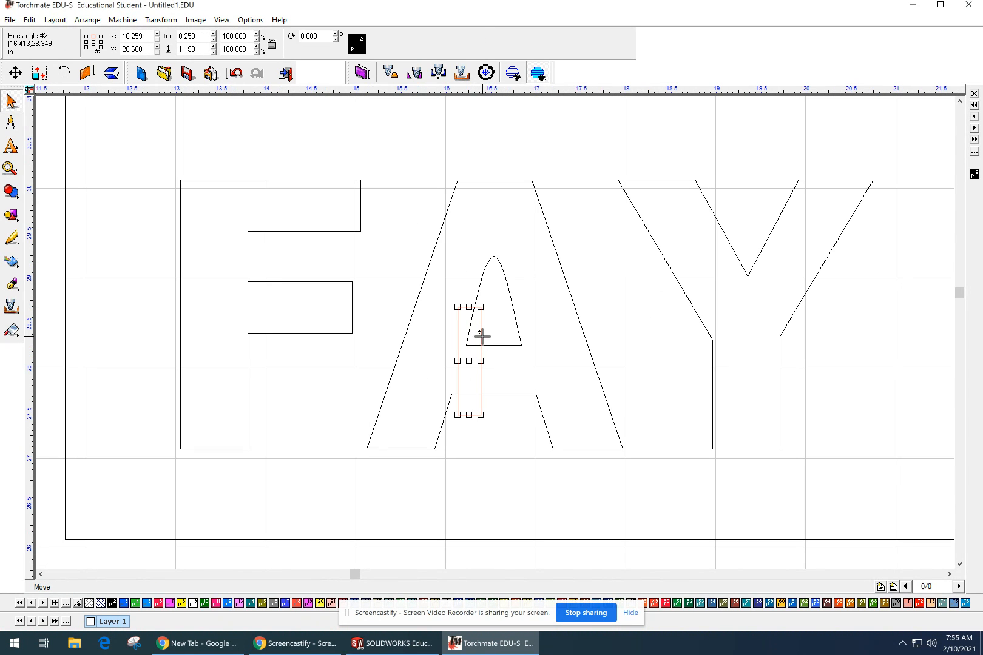
pyautogui.click(482, 336)
pyautogui.moveTo(483, 336)
pyautogui.mouseDown()
pyautogui.moveTo(491, 345)
pyautogui.moveTo(475, 361)
pyautogui.mouseUp()
pyautogui.click(470, 362)
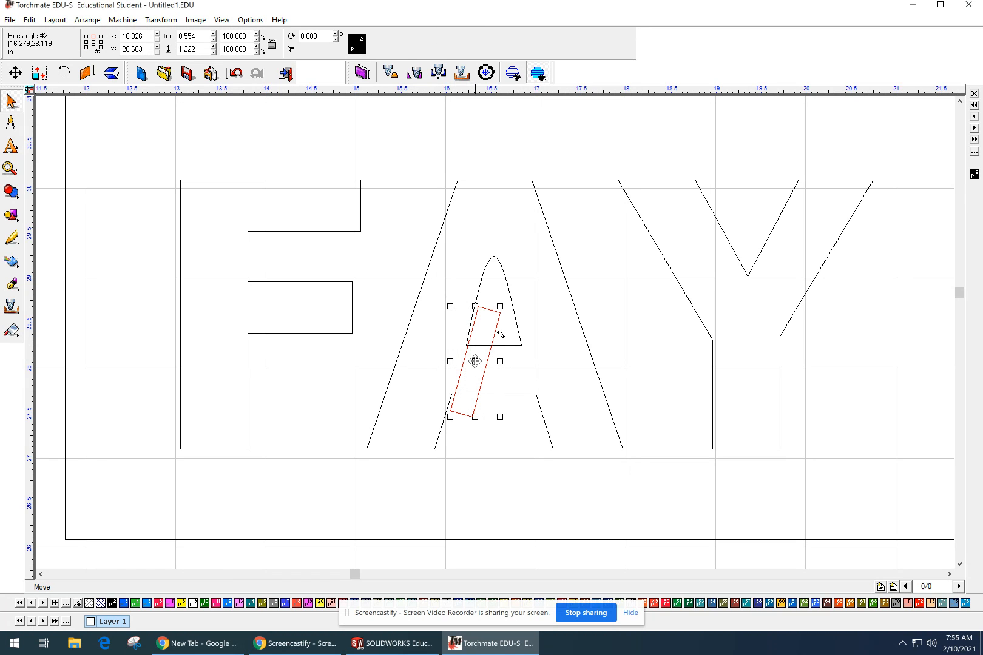
# Show the object fills and weld the tilted bridge rectangle to the FAY plate.
pyautogui.scroll(-2, 477, 417)
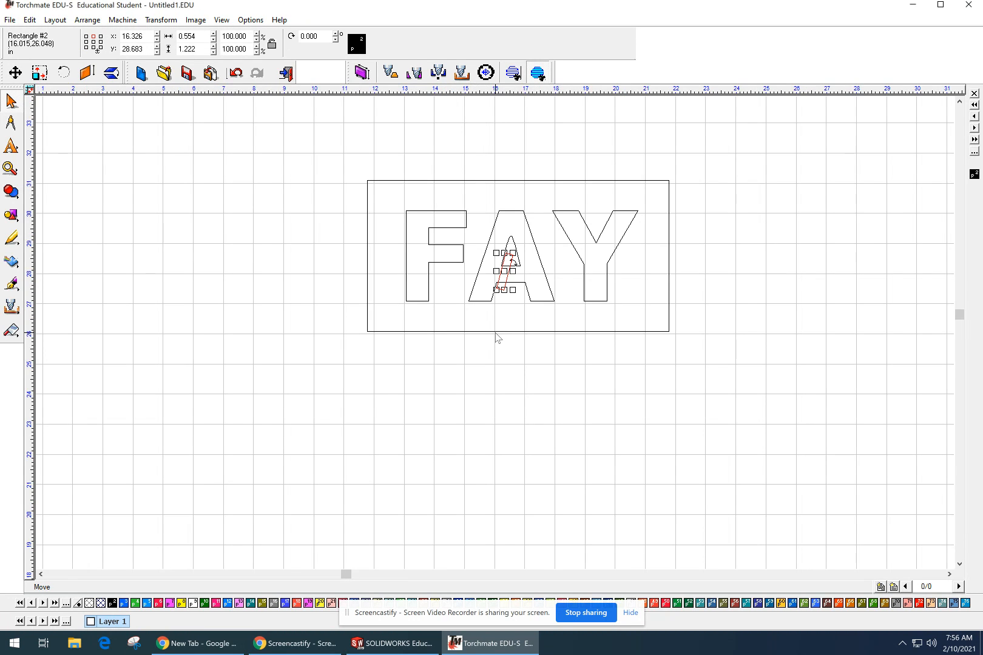
pyautogui.moveTo(625, 322); pyautogui.dragTo(577, 375, button='middle')
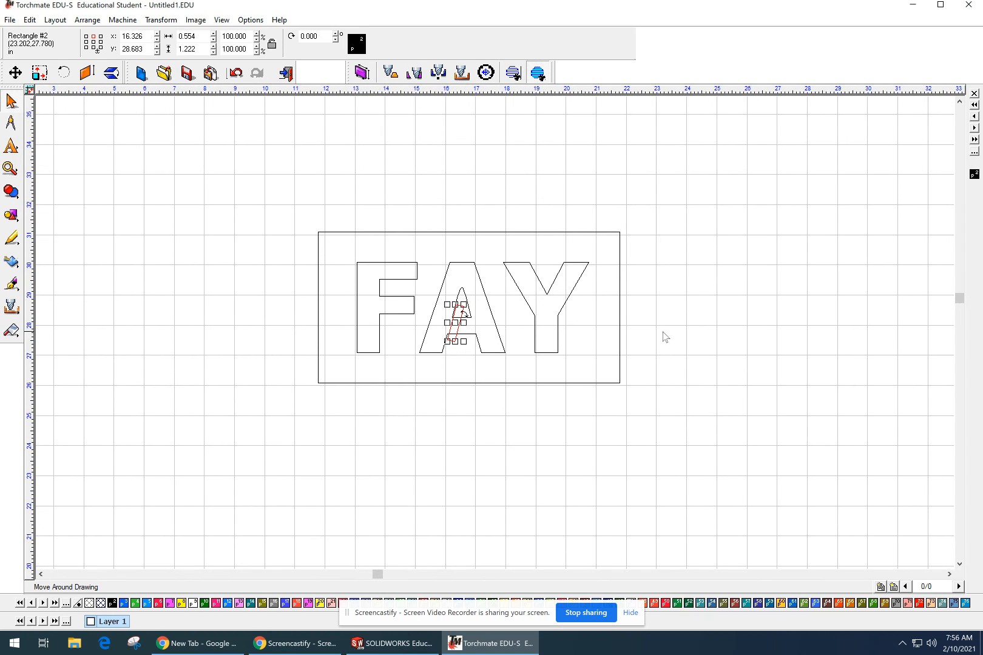
pyautogui.click(687, 328)
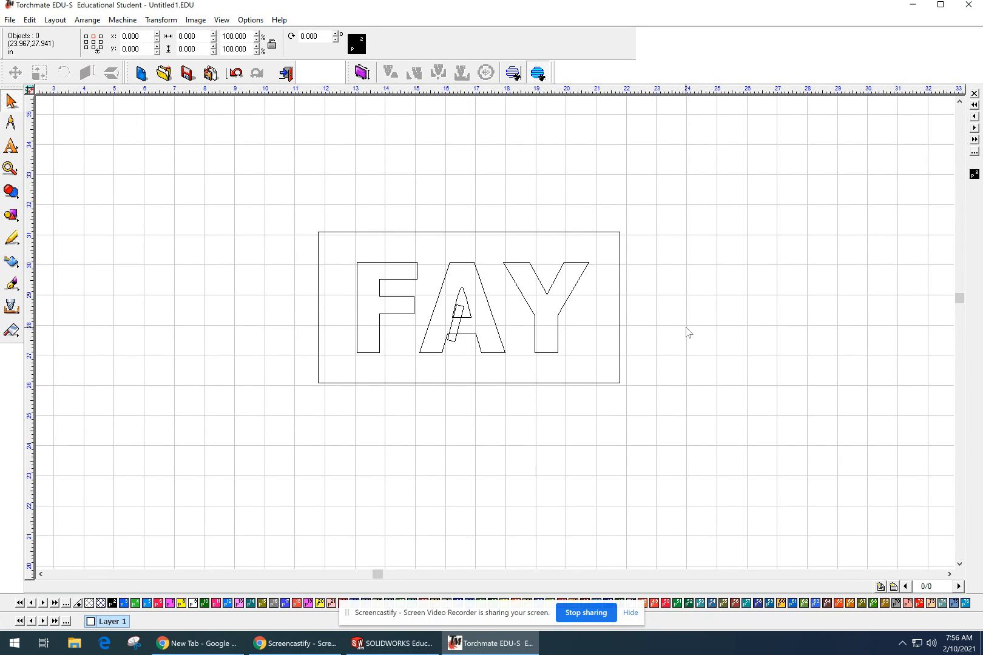
pyautogui.press('Tab')
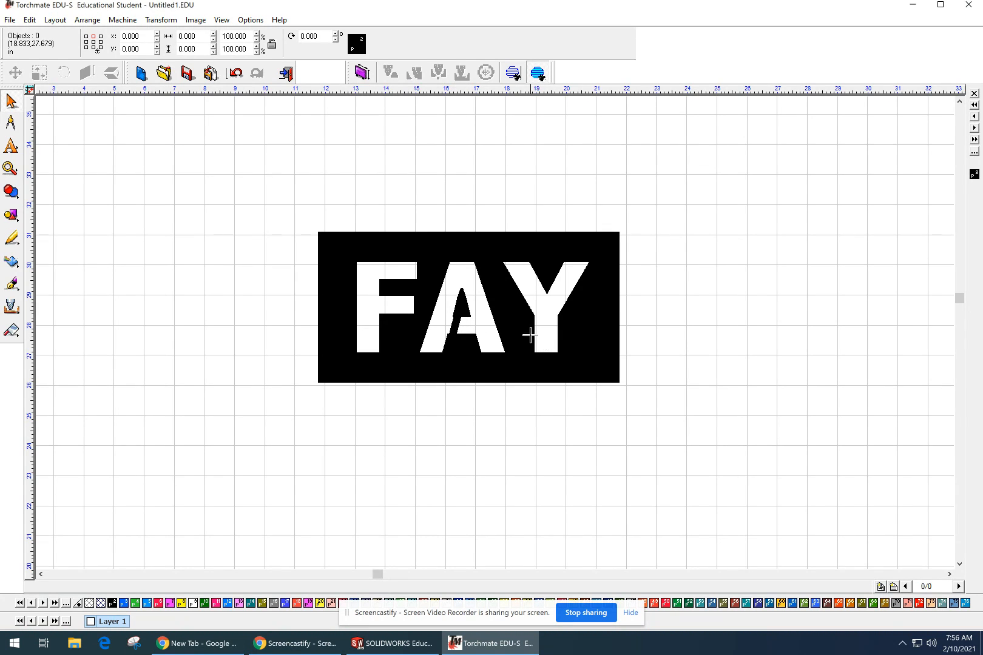
pyautogui.click(461, 307)
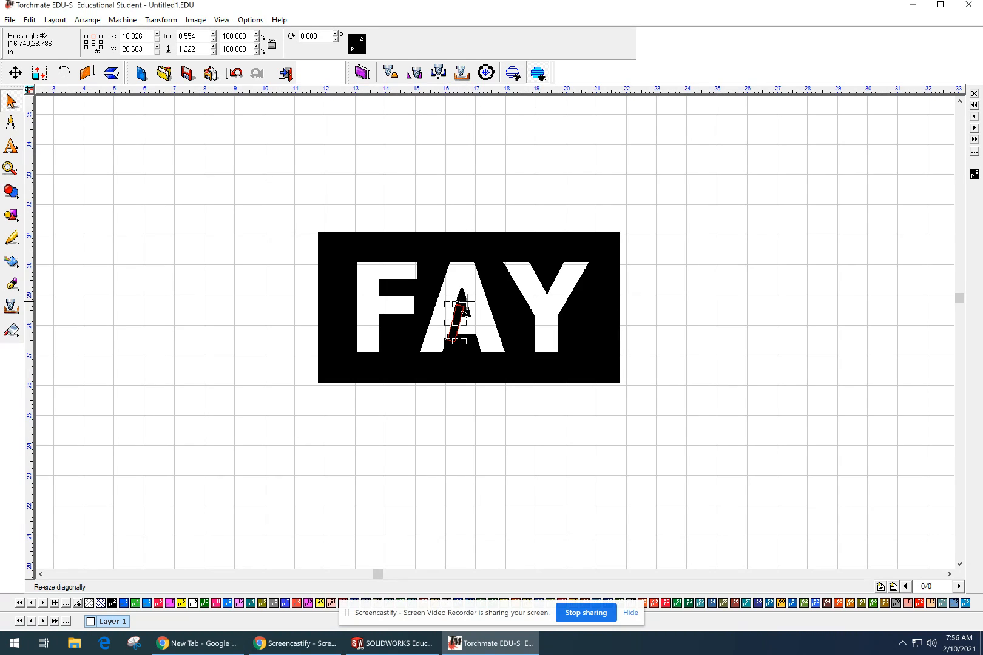
pyautogui.keyDown('shift'); pyautogui.click(444, 257); pyautogui.keyUp('shift')
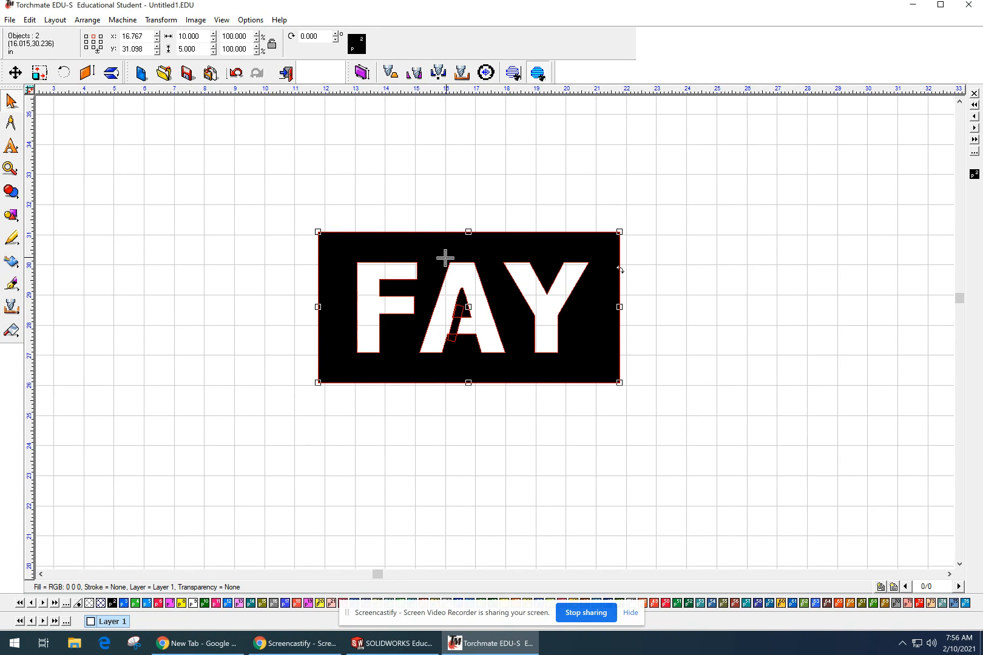
pyautogui.click(11, 192)
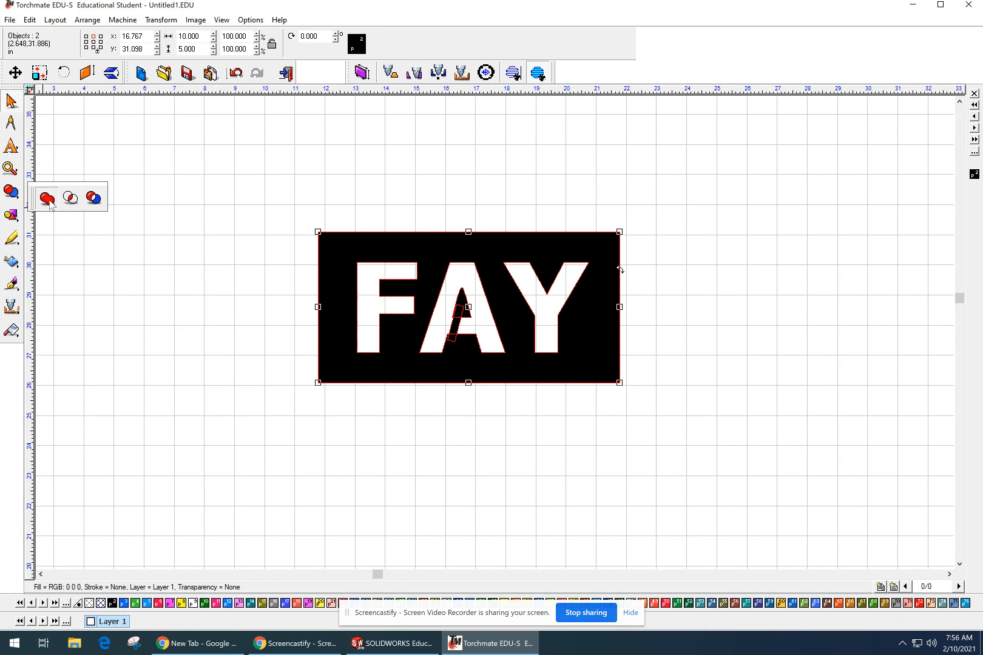
pyautogui.click(48, 199)
pyautogui.click(145, 290)
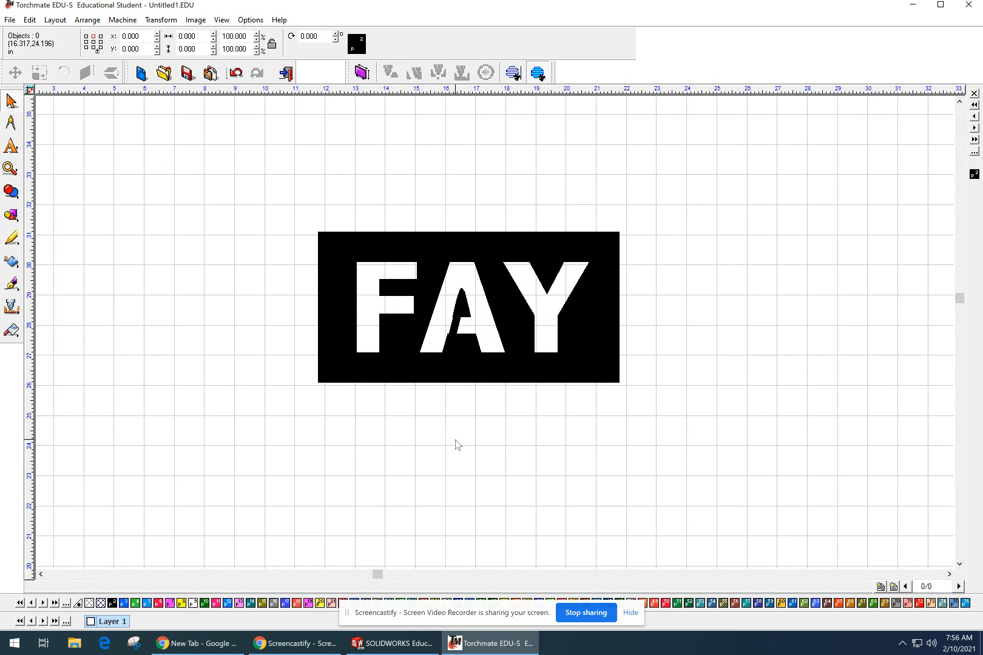
# Open the FAY plate for node editing, accepting the loss of its InstantReplay design history.
pyautogui.scroll(2, 471, 343)
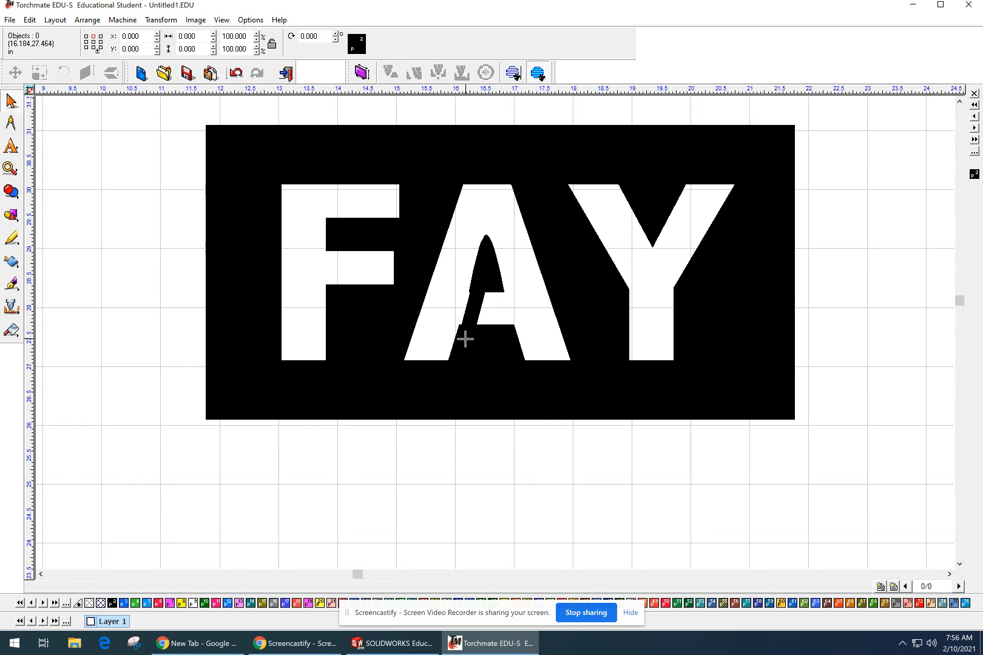
pyautogui.click(471, 302)
pyautogui.doubleClick(471, 302)
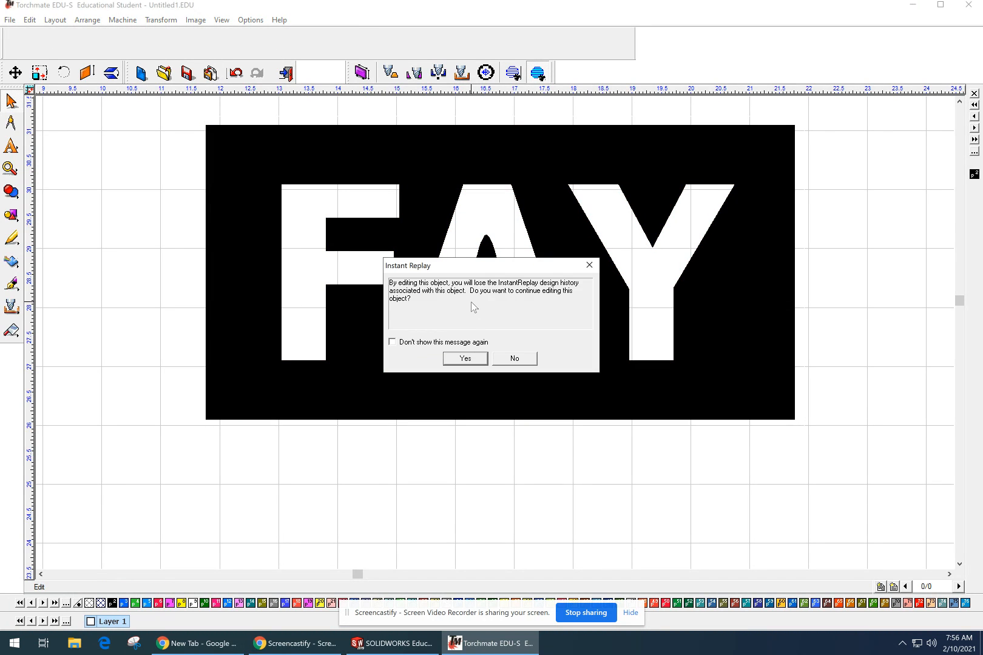
pyautogui.click(465, 358)
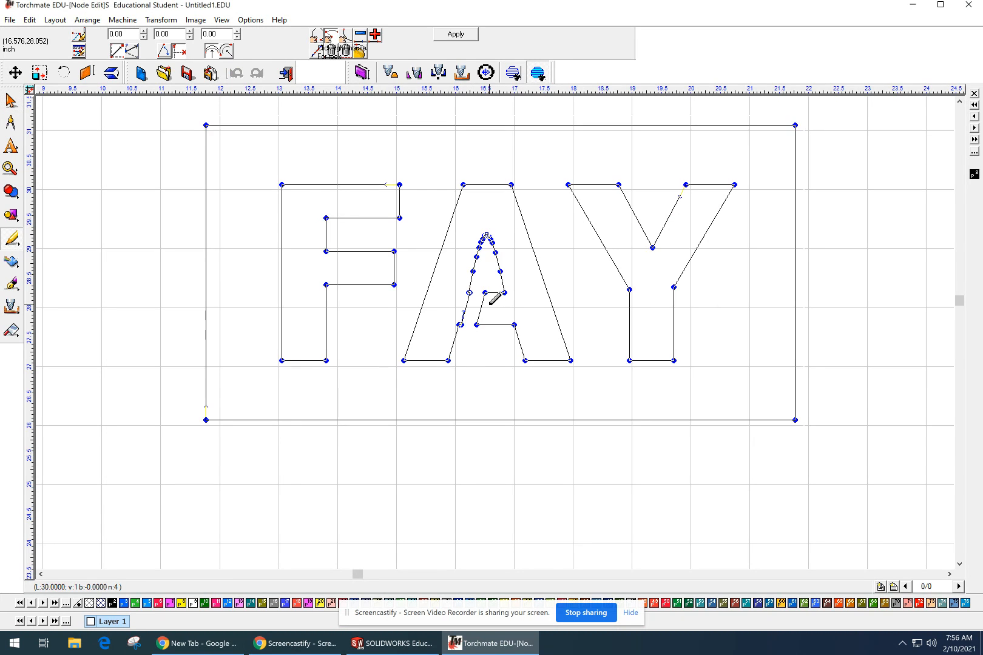
# Delete the four extra nodes where the bridge meets the A's left leg so the inner edge runs straight.
pyautogui.scroll(1, 500, 324)
pyautogui.scroll(1, 502, 326)
pyautogui.scroll(-3, 502, 327)
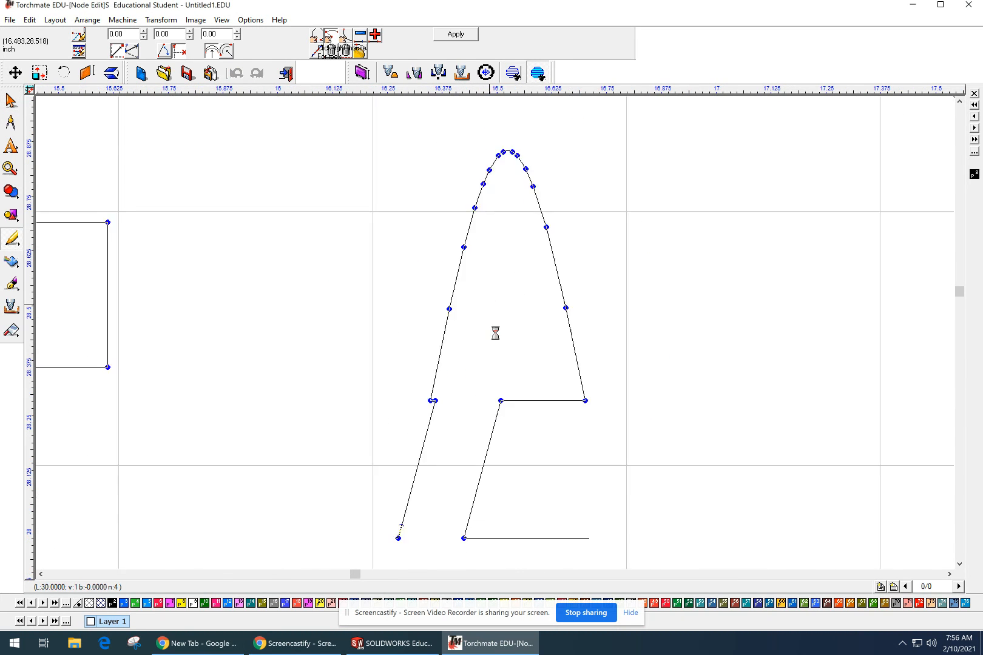
pyautogui.scroll(2, 501, 328)
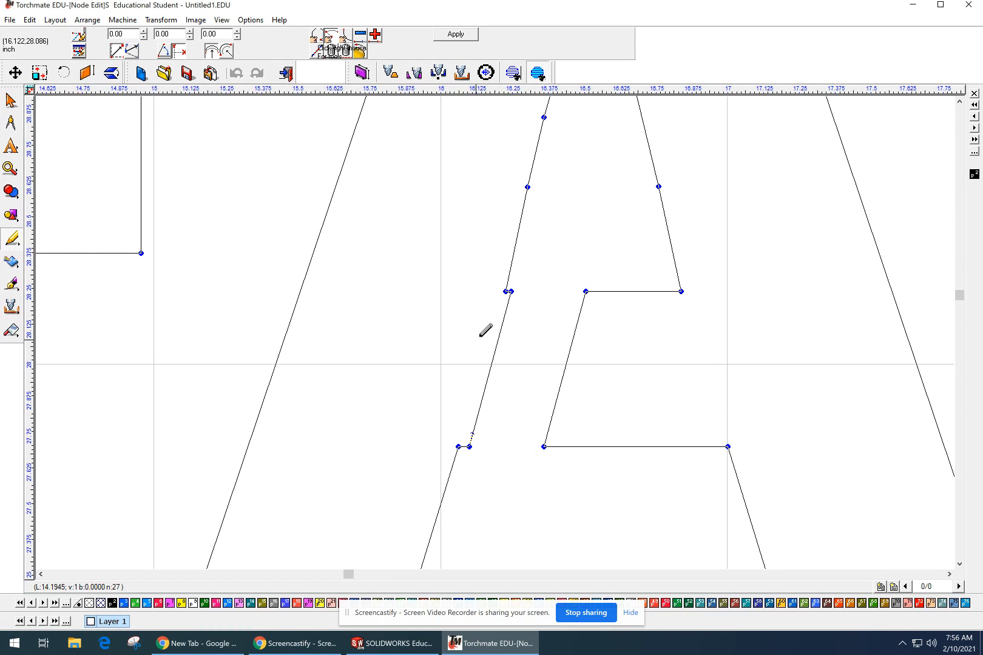
pyautogui.click(510, 291)
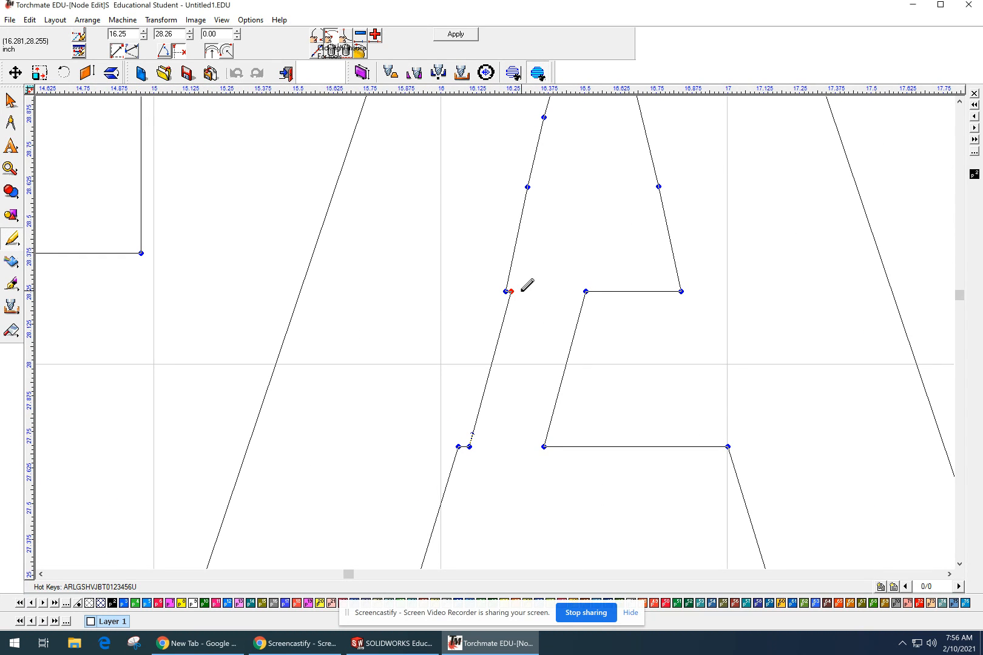
pyautogui.scroll(-2, 532, 282)
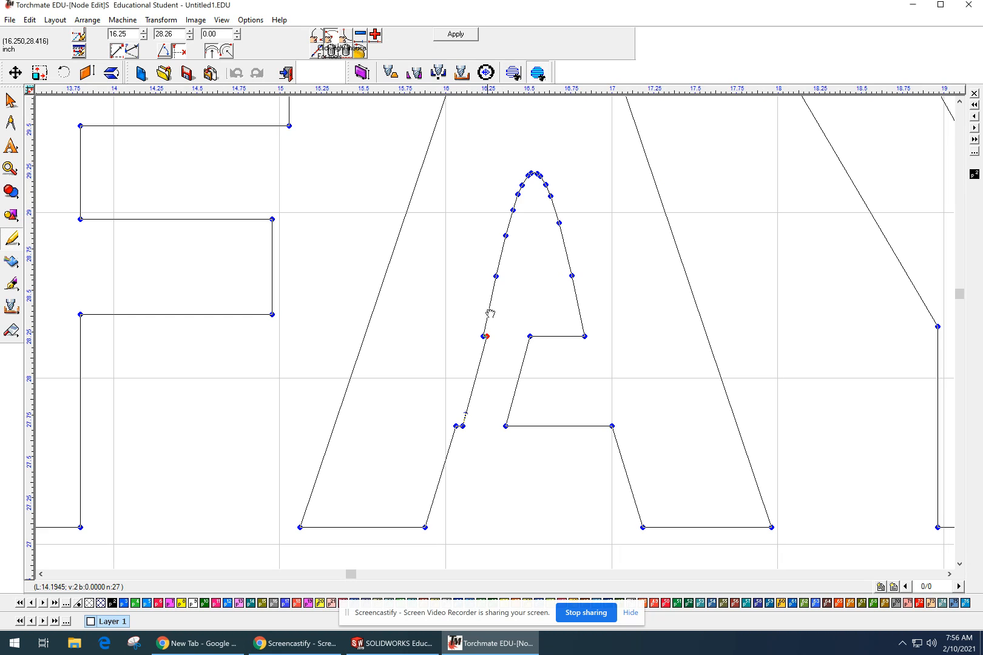
pyautogui.moveTo(497, 323); pyautogui.dragTo(435, 443)
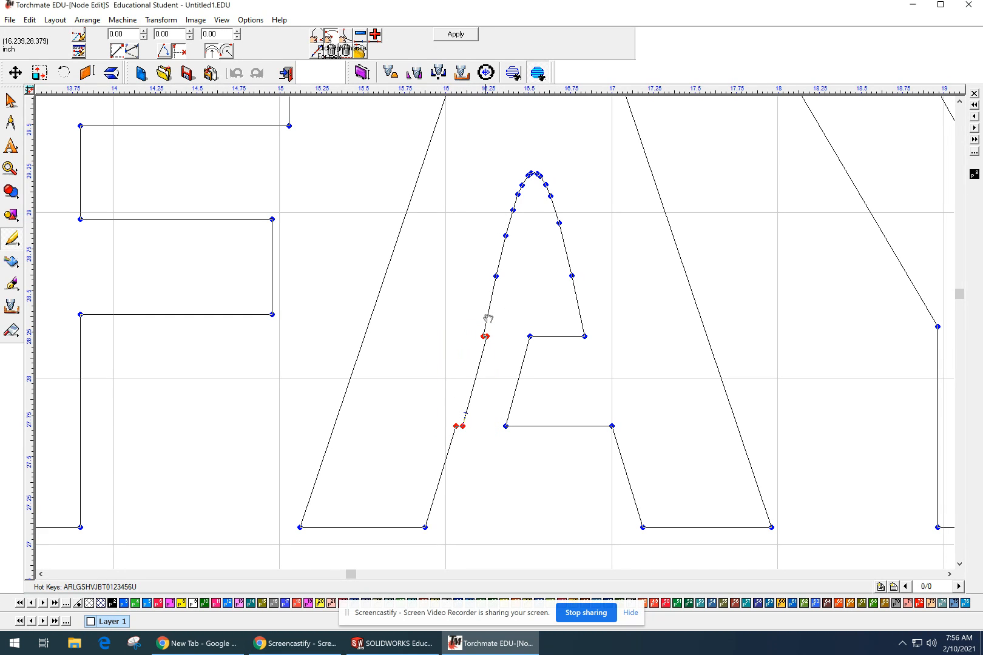
pyautogui.press('Delete')
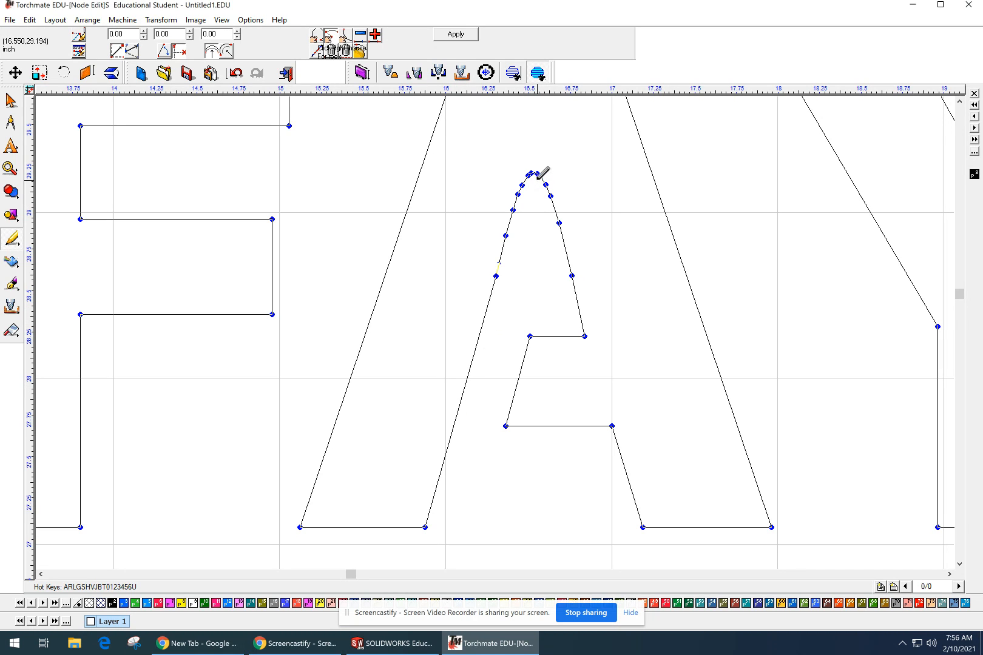
# Delete the cluster of nodes rounding the peak of the A's inner opening and apply the node edits.
pyautogui.scroll(1, 536, 174)
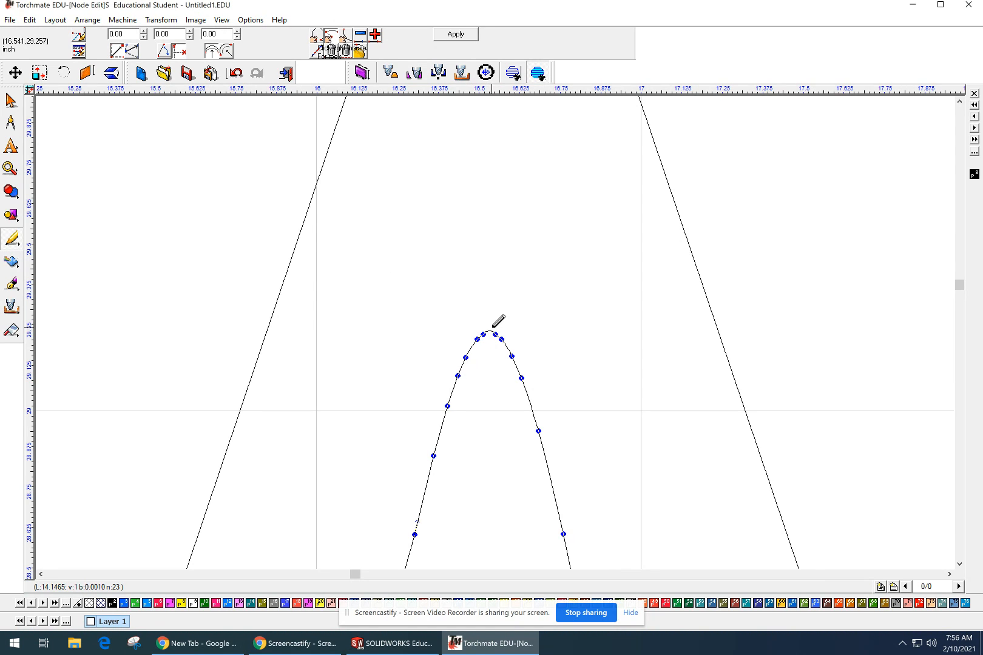
pyautogui.moveTo(514, 318); pyautogui.dragTo(471, 343)
pyautogui.press('Delete')
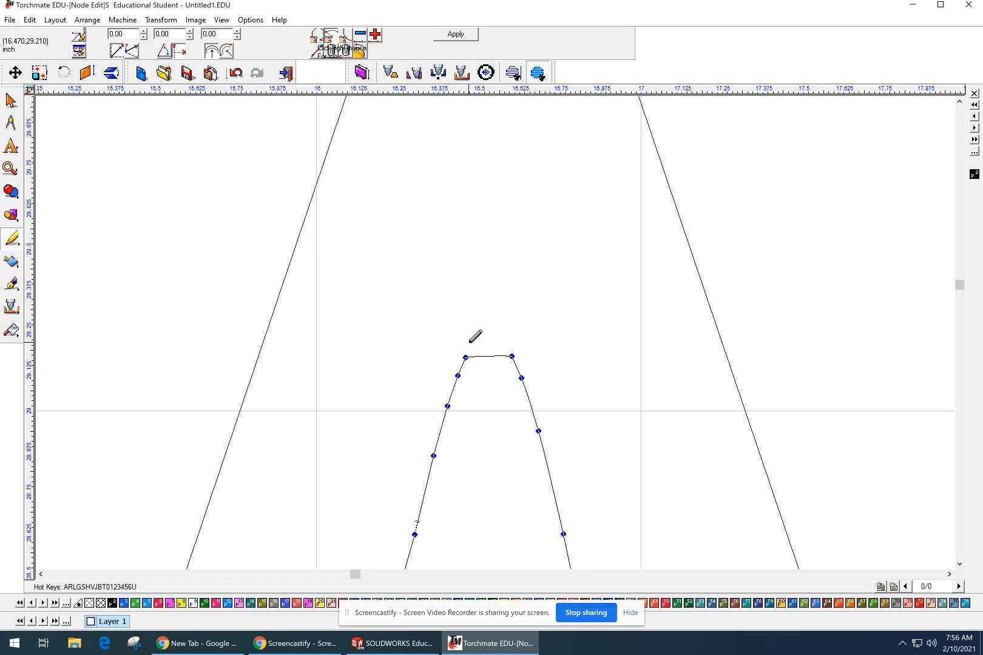
pyautogui.scroll(-1, 592, 262)
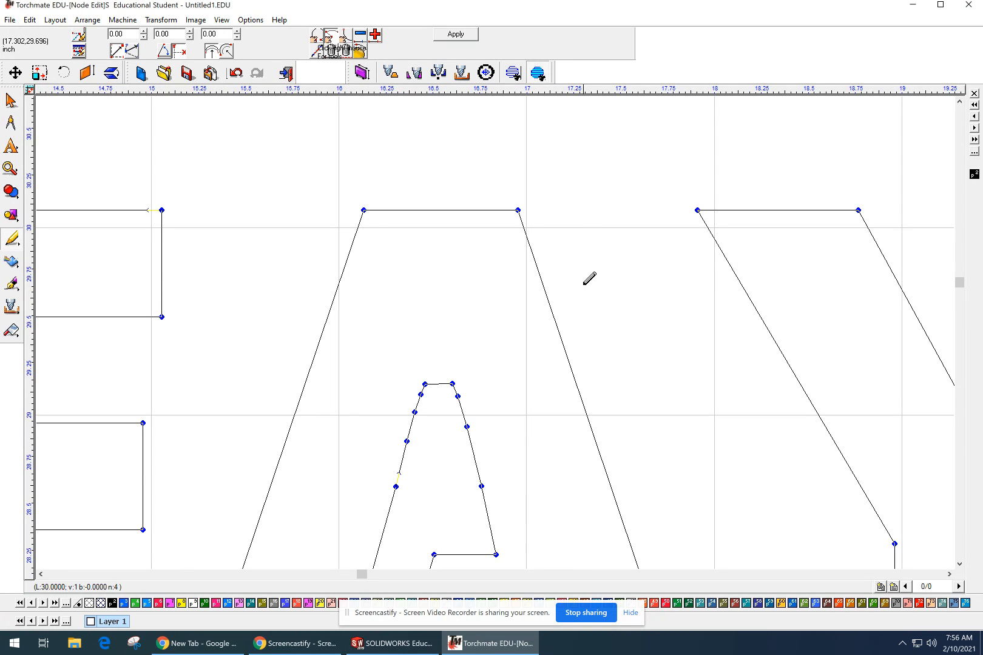
pyautogui.scroll(-2, 589, 278)
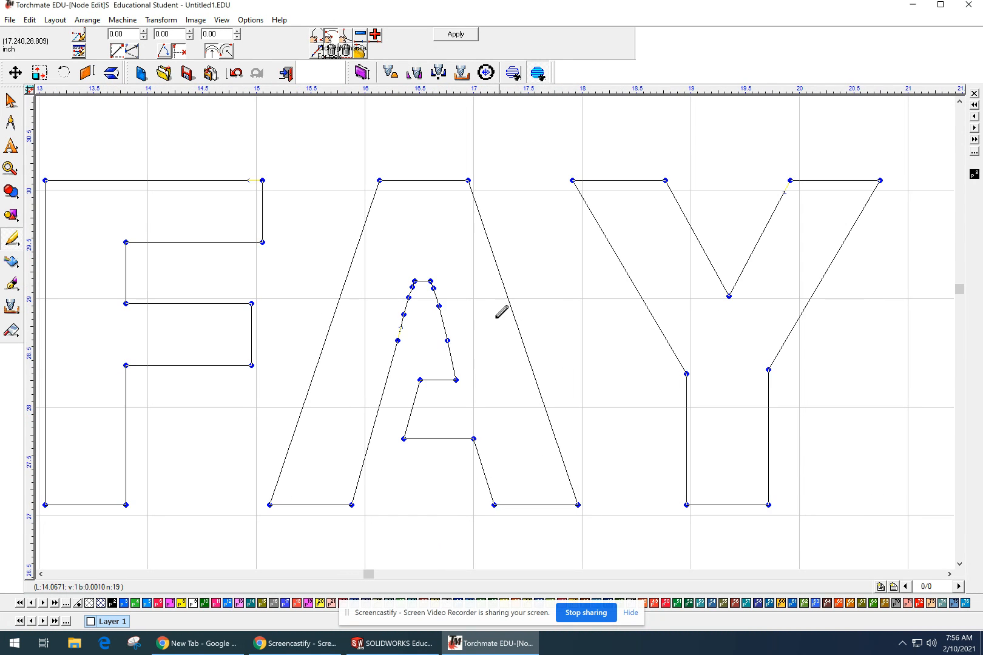
pyautogui.scroll(1, 501, 312)
pyautogui.click(456, 34)
pyautogui.scroll(-2, 509, 274)
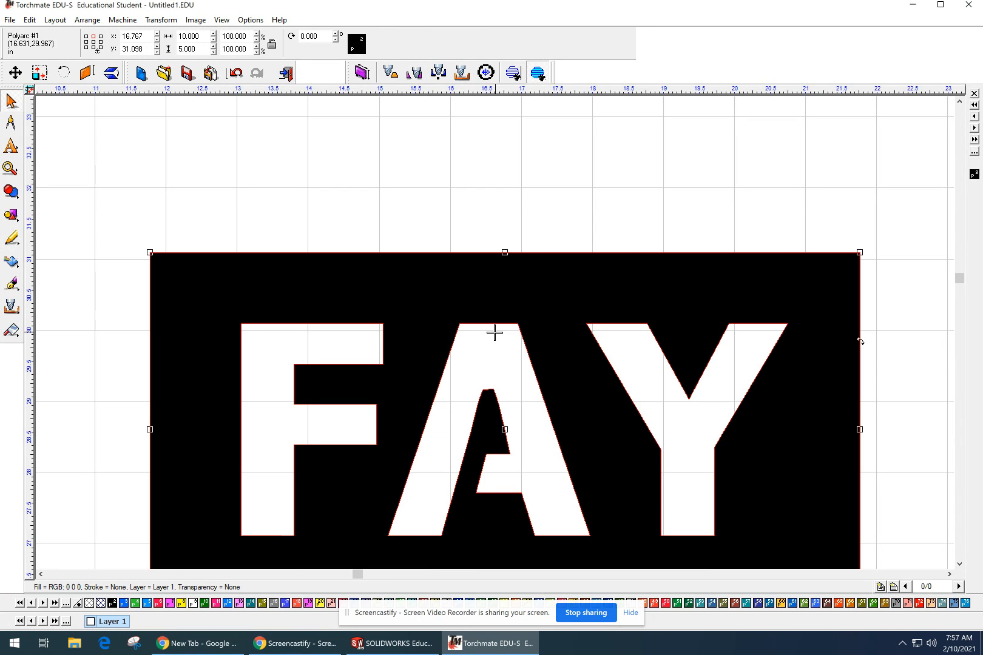
# Reopen the plate's nodes and delete the intermediate ones below the peak on both sides of the A's inner opening.
pyautogui.scroll(2, 494, 333)
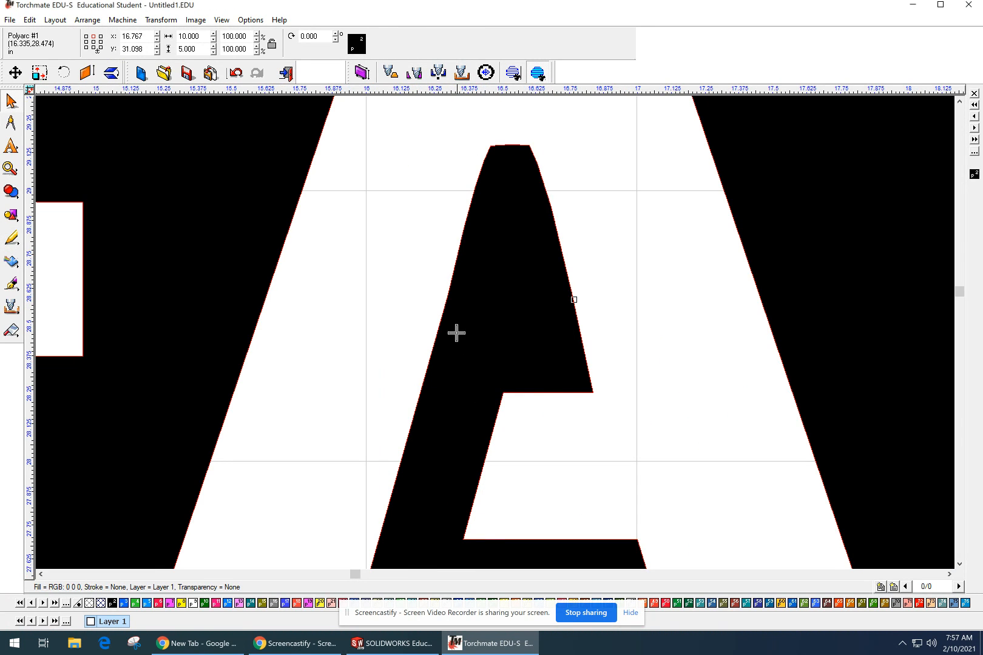
pyautogui.doubleClick(467, 250)
pyautogui.moveTo(499, 155); pyautogui.dragTo(457, 257)
pyautogui.press('Delete')
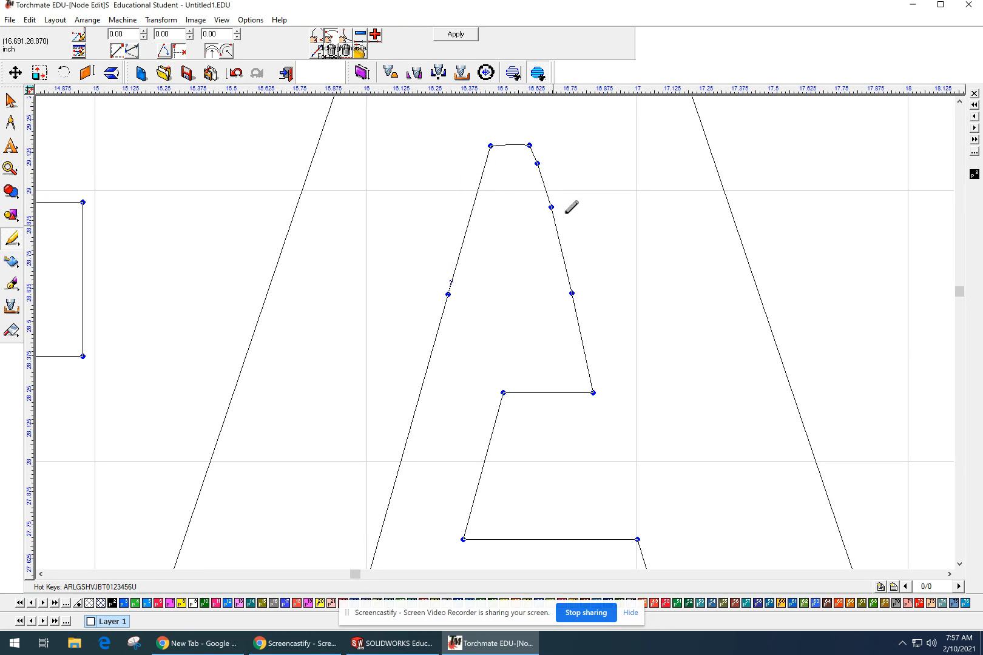
pyautogui.moveTo(570, 144); pyautogui.dragTo(534, 218)
pyautogui.press('Delete')
pyautogui.moveTo(588, 267); pyautogui.dragTo(555, 314)
pyautogui.press('Delete')
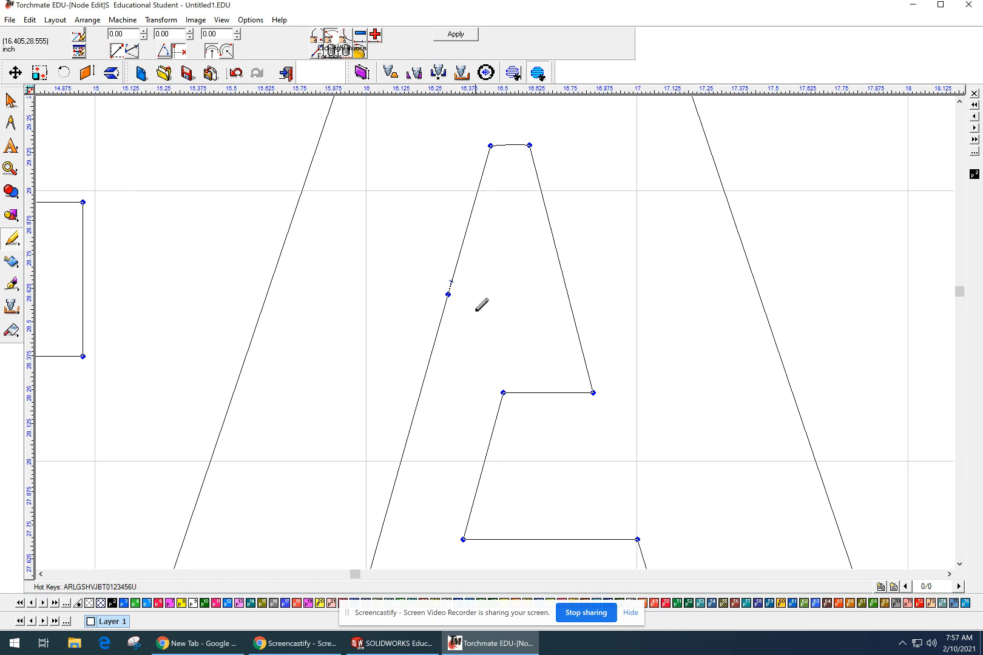
# Nudge the left node at the peak of the A's inner opening slightly to even out its short edge, and apply the edits.
pyautogui.click(489, 145)
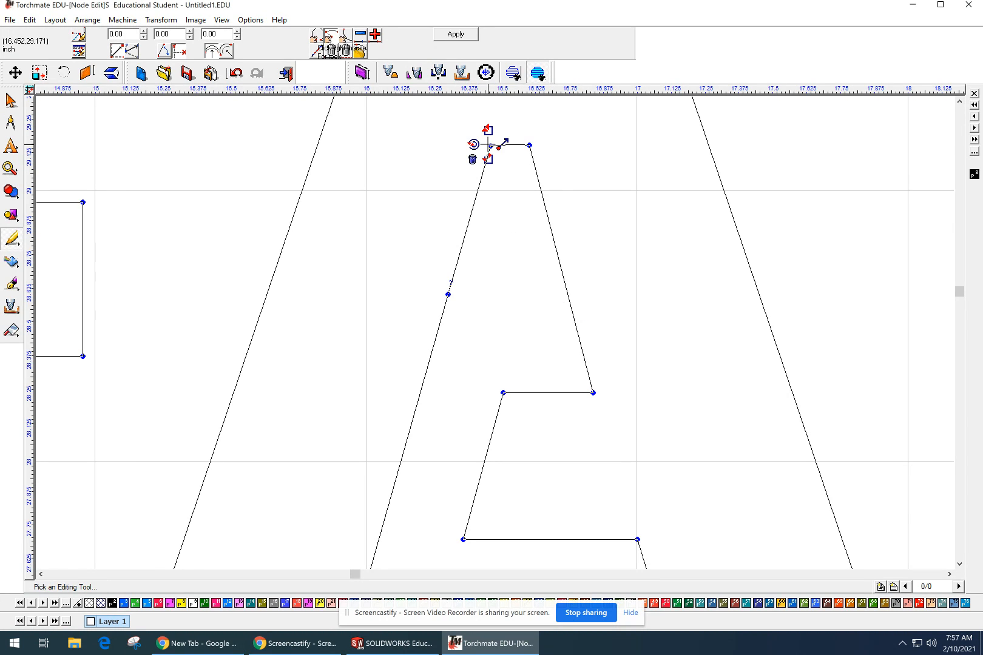
pyautogui.click(488, 145)
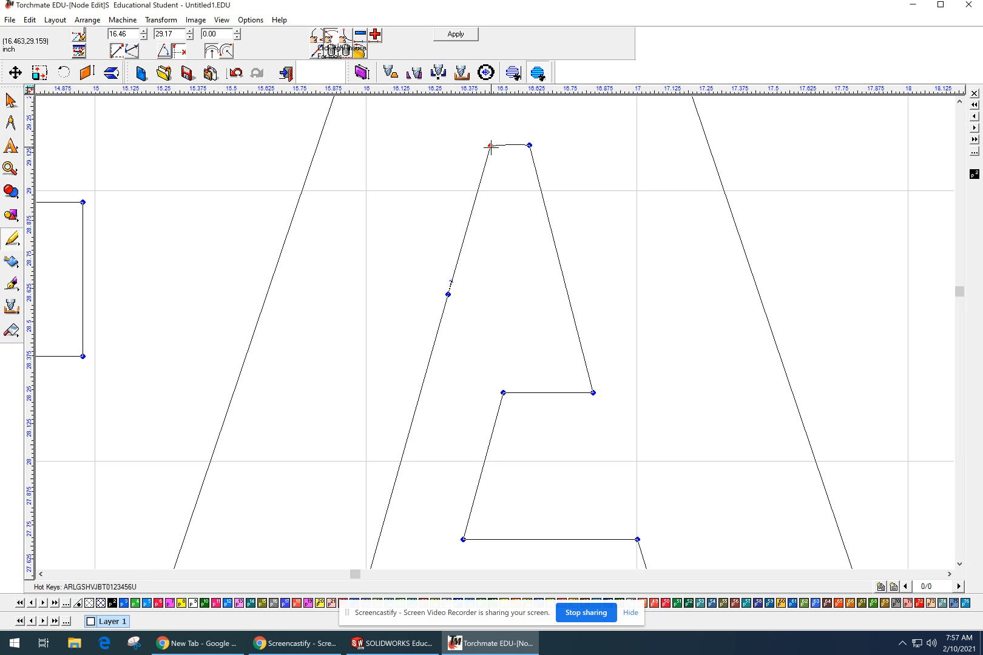
pyautogui.click(490, 146)
pyautogui.click(476, 135)
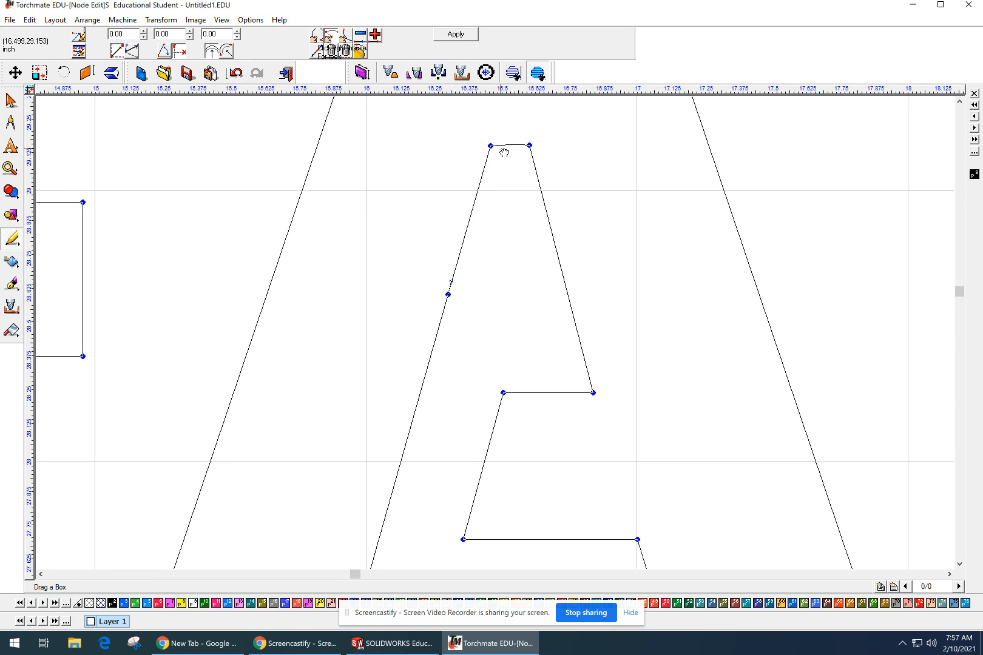
pyautogui.click(490, 145)
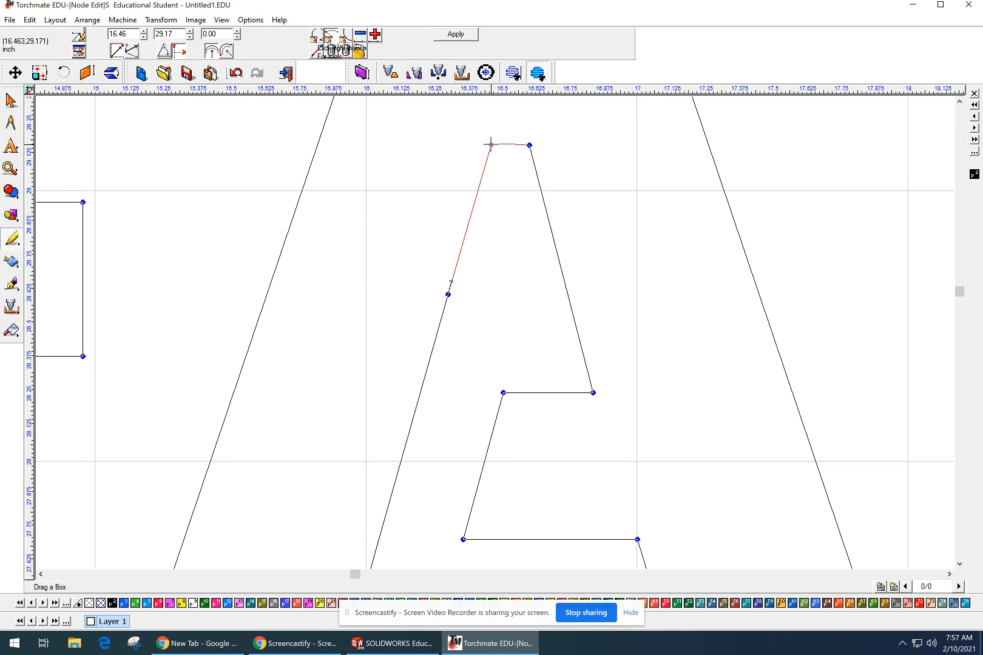
pyautogui.click(490, 144)
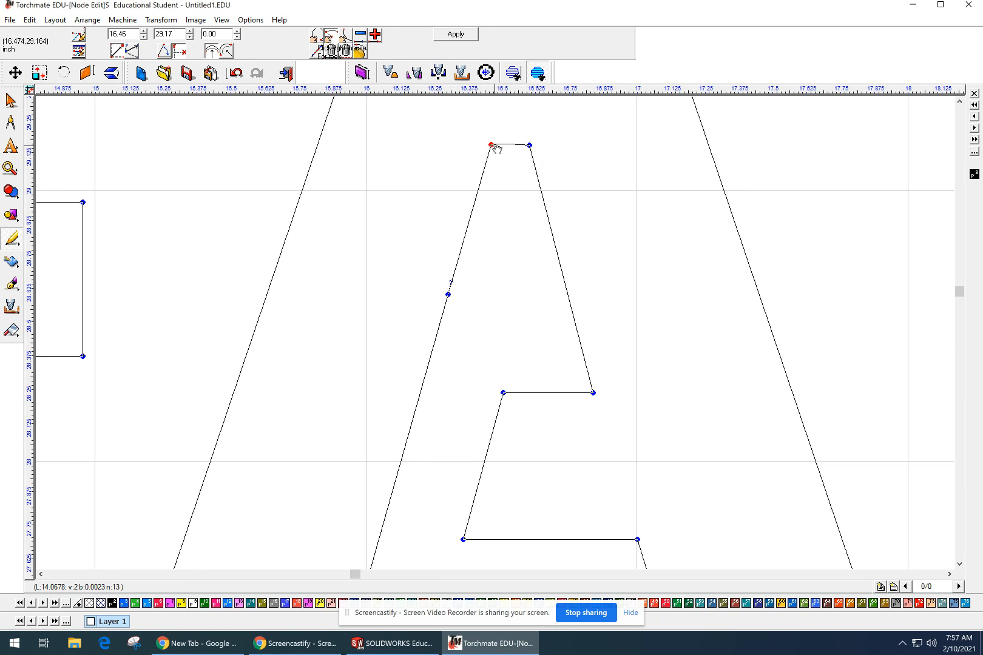
pyautogui.click(455, 35)
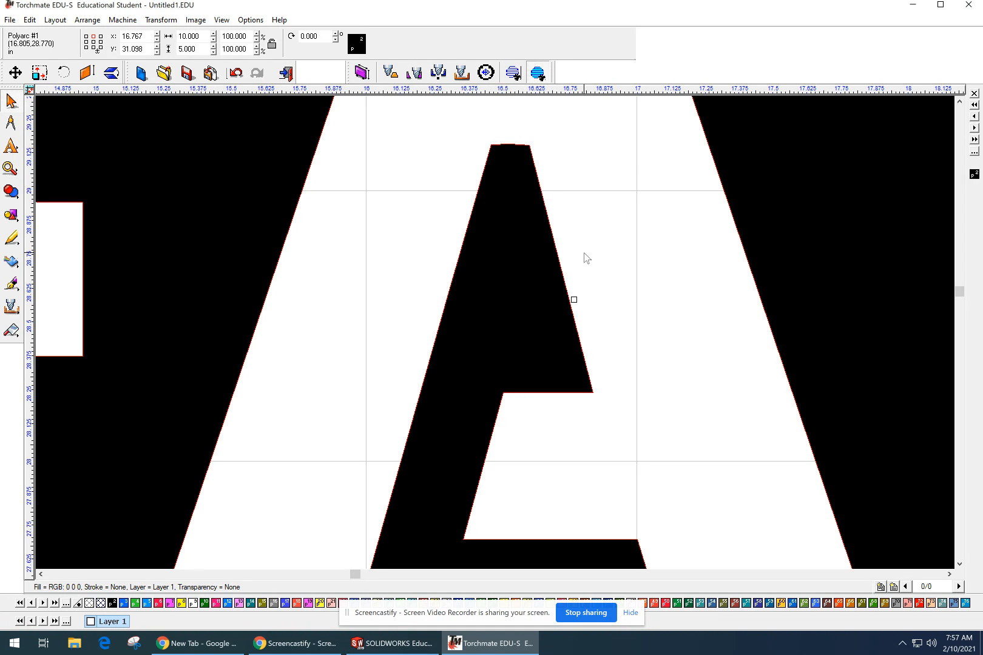
pyautogui.scroll(-2, 574, 237)
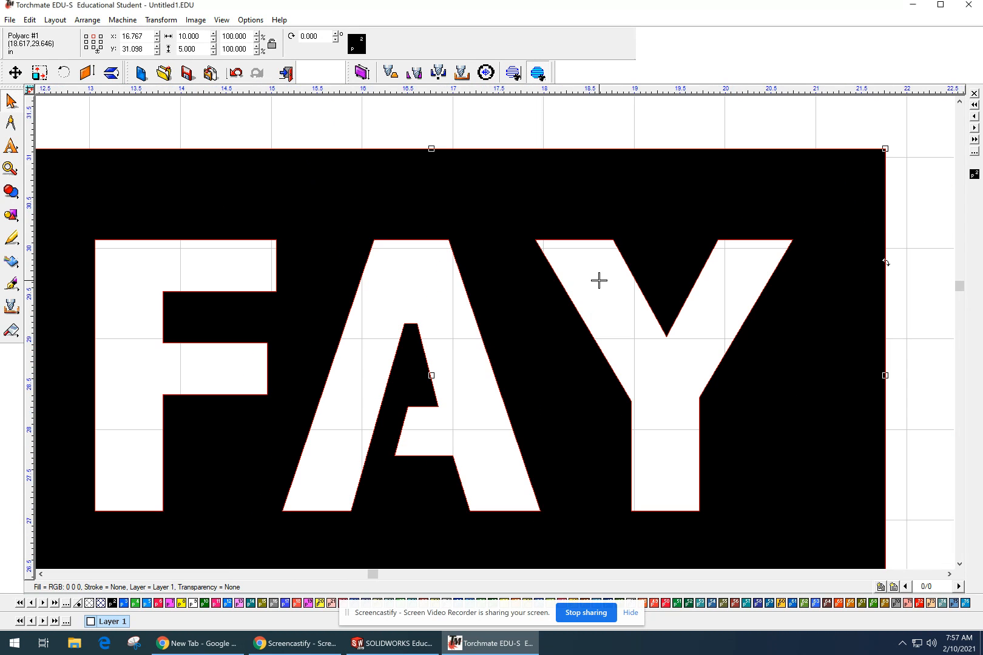
pyautogui.scroll(-1, 605, 285)
pyautogui.moveTo(454, 380); pyautogui.dragTo(527, 316, button='middle')
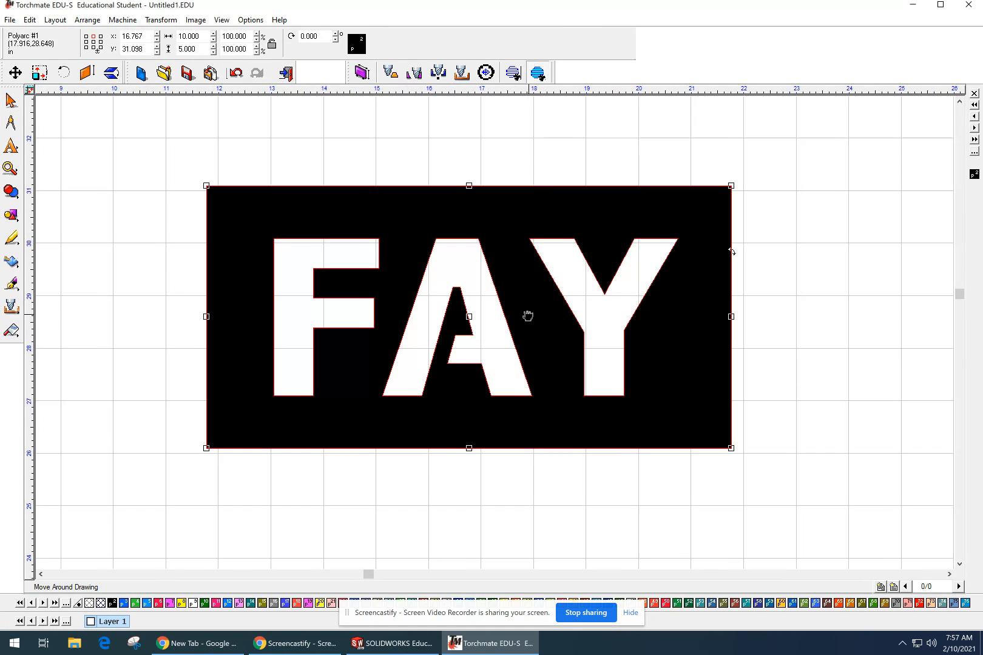
pyautogui.click(565, 180)
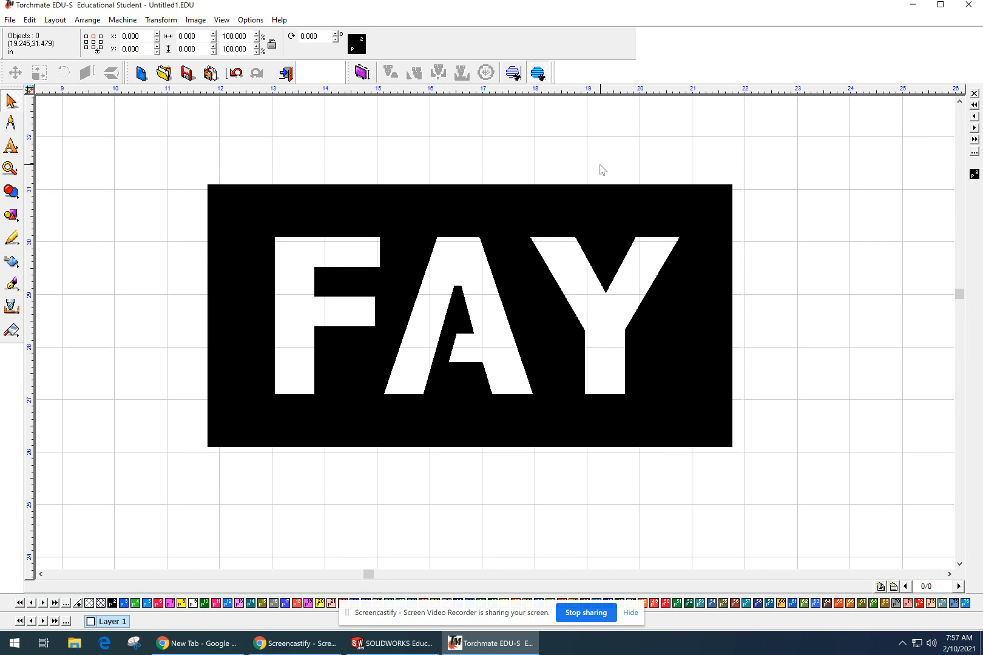
pyautogui.moveTo(590, 164)
pyautogui.mouseDown(button='middle')
pyautogui.moveTo(546, 228)
pyautogui.moveTo(581, 208)
pyautogui.mouseUp(button='middle')
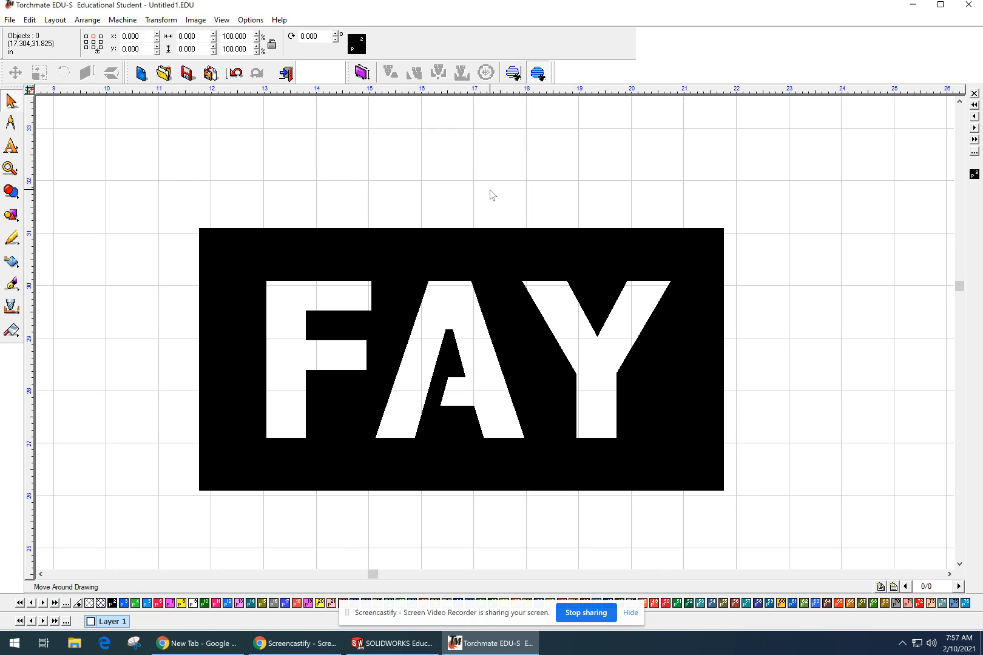
pyautogui.scroll(-1, 489, 196)
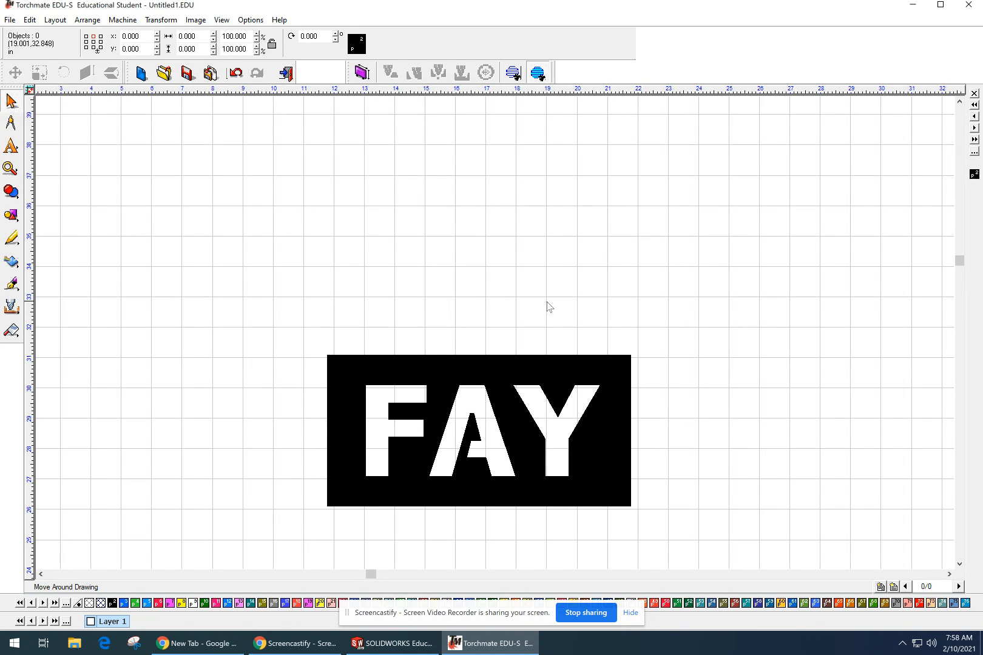
# Save the drawing in the METAL 2 folder as 7- TF_Custom Logo.EDU, replacing the existing file.
pyautogui.click(11, 21)
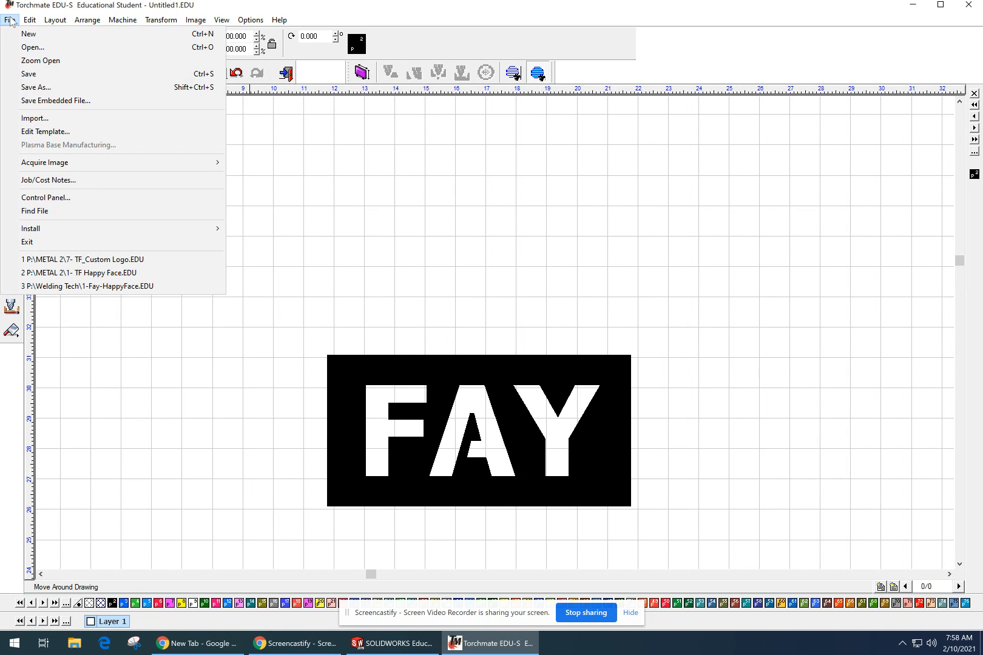
pyautogui.click(36, 87)
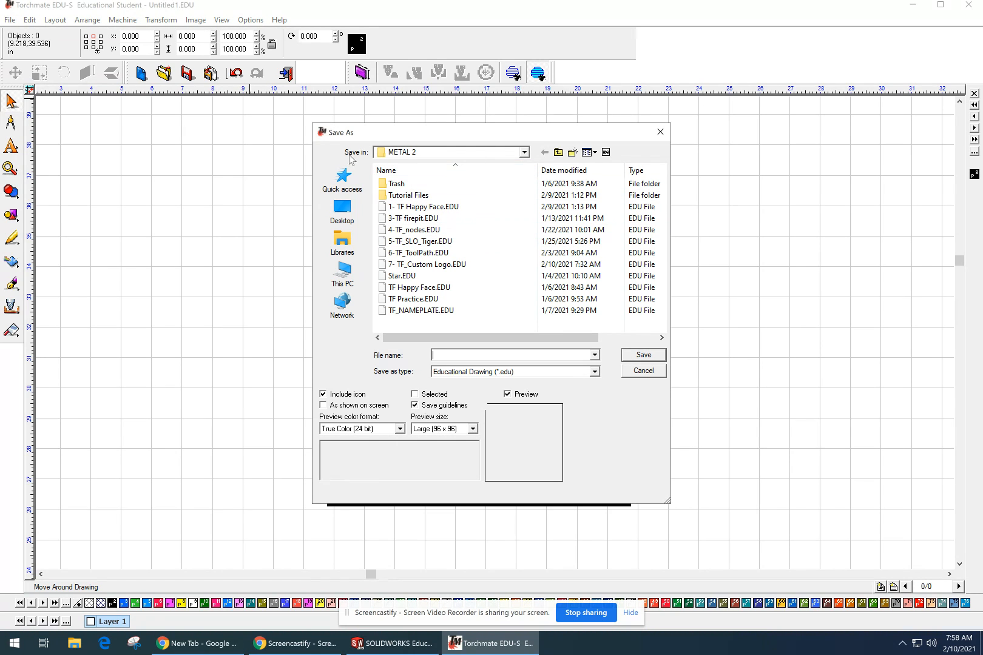
pyautogui.click(456, 153)
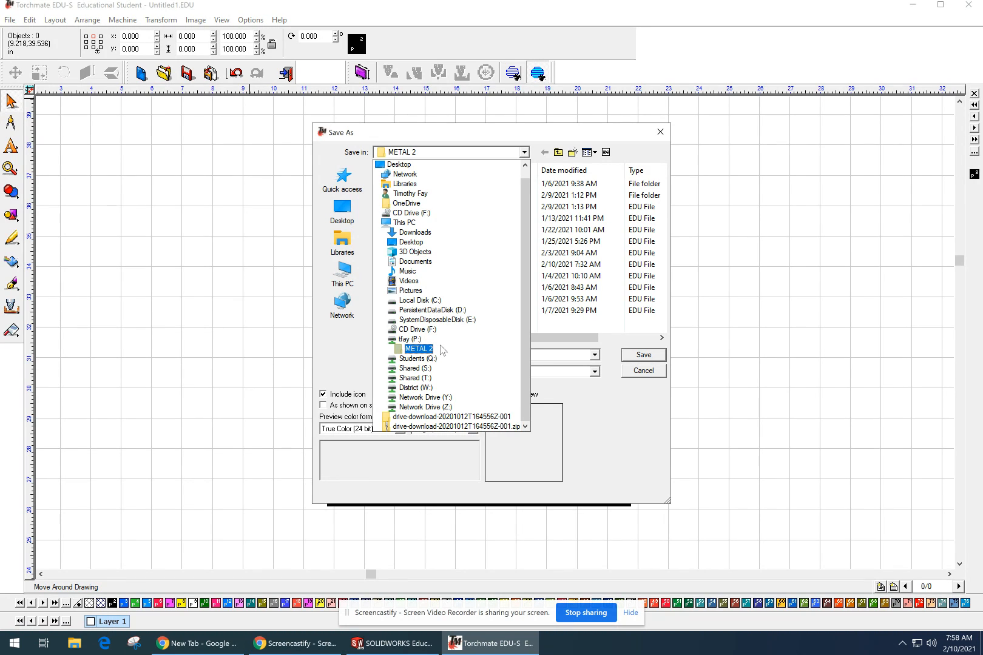
pyautogui.click(419, 349)
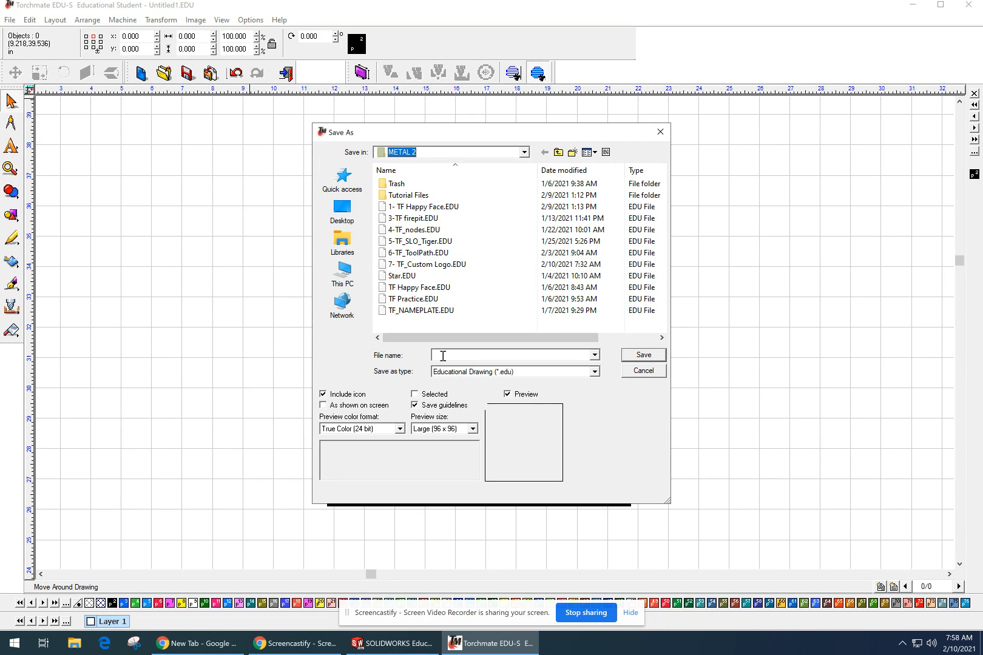
pyautogui.click(443, 357)
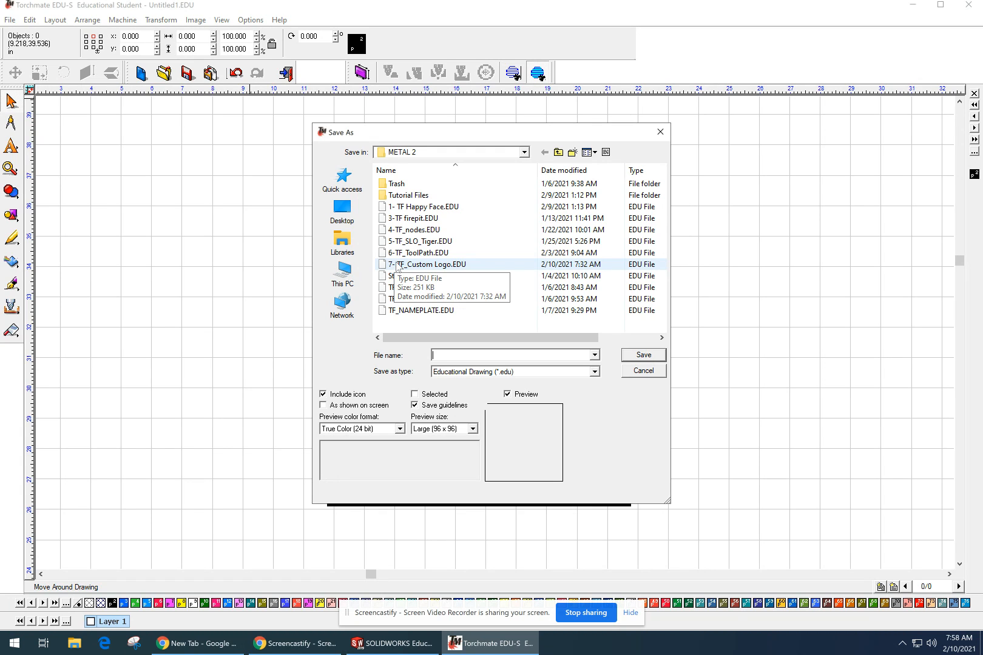
pyautogui.click(398, 266)
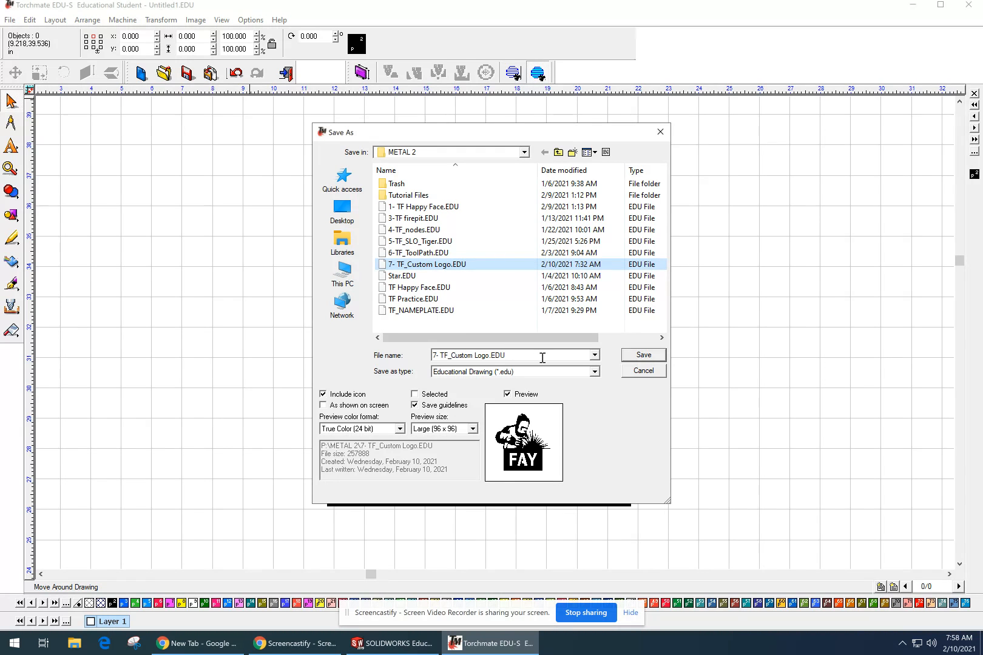
pyautogui.click(632, 357)
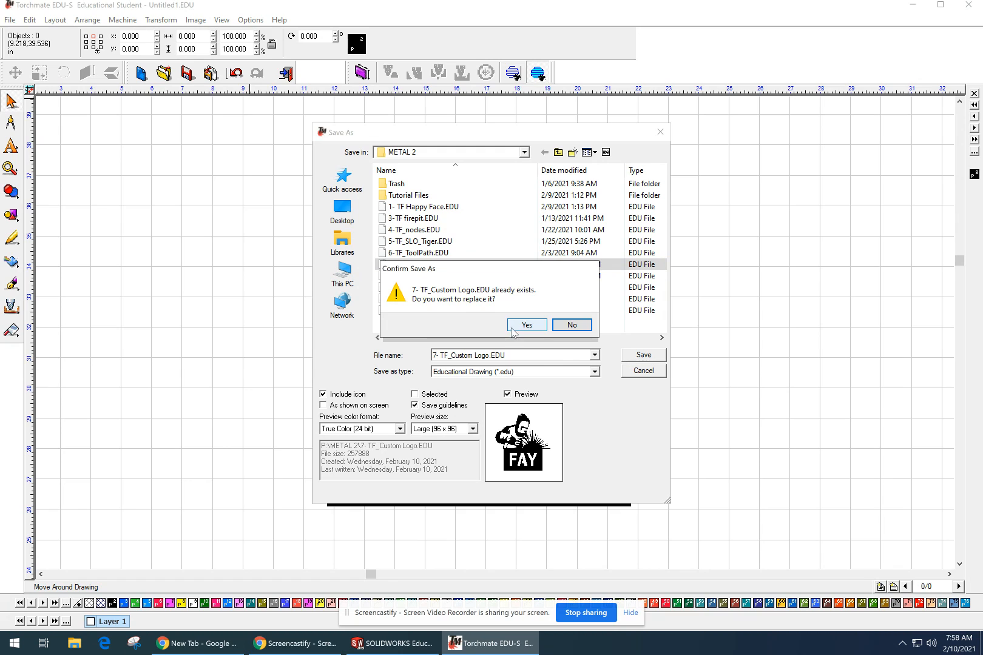
pyautogui.click(527, 325)
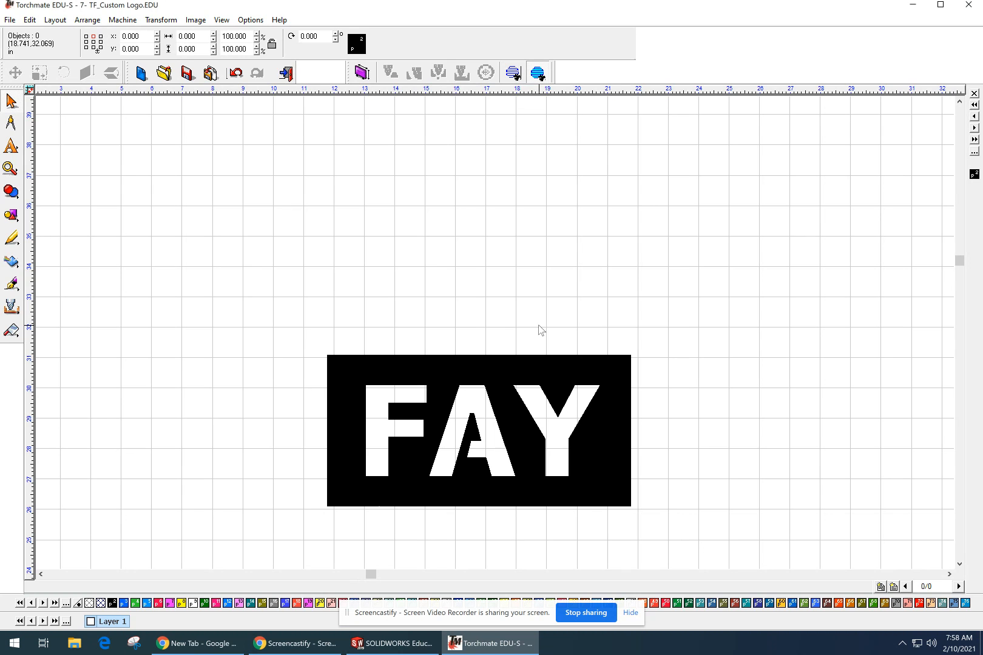
pyautogui.scroll(-1, 536, 332)
pyautogui.scroll(-1, 536, 328)
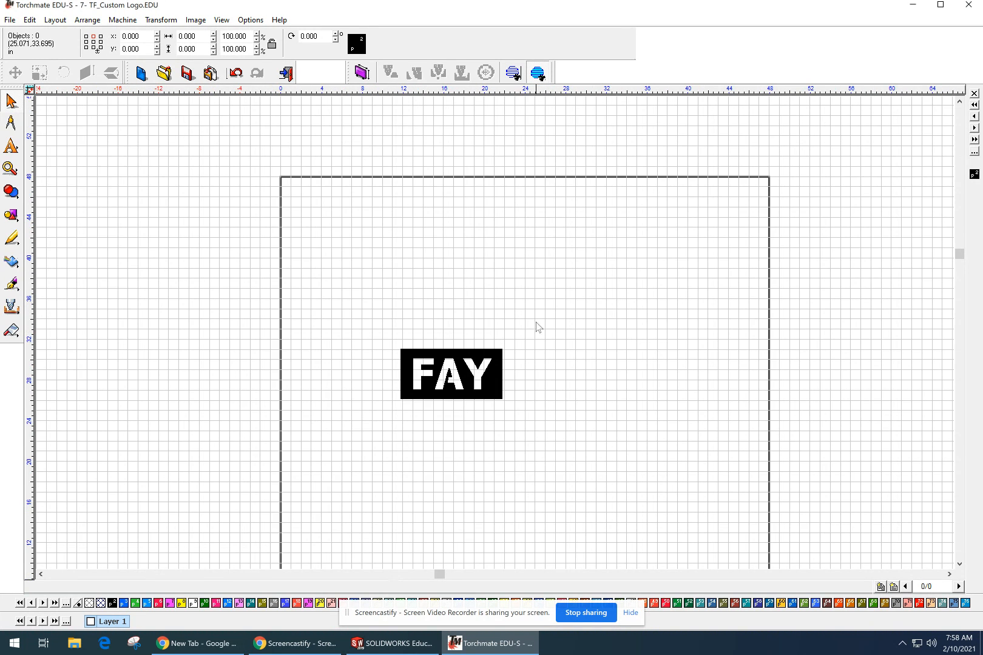
pyautogui.moveTo(510, 282); pyautogui.dragTo(443, 185)
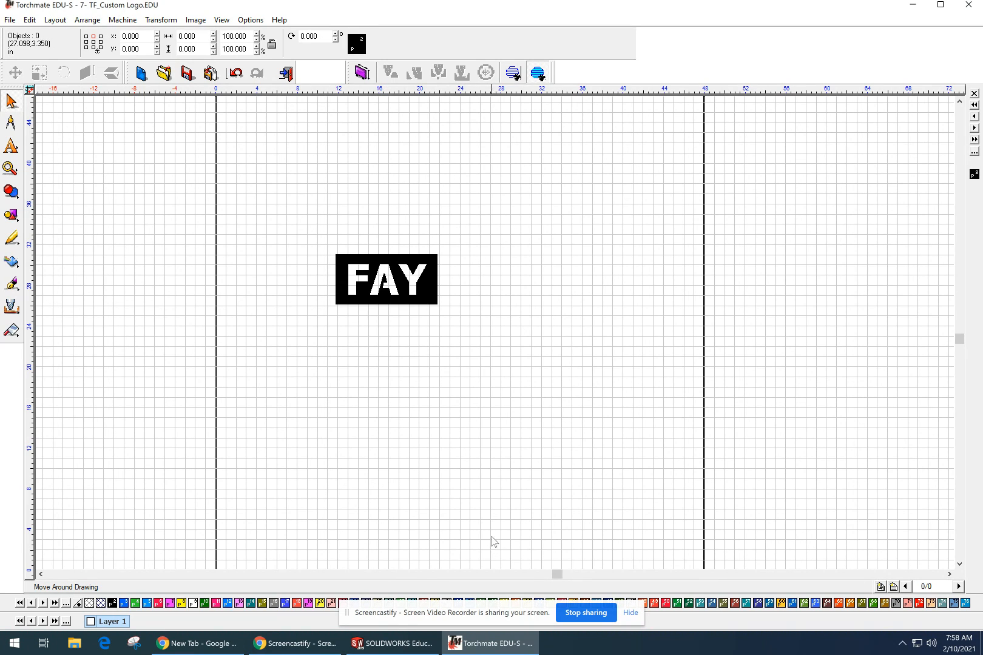
# Switch to Chrome's welding logo image results and look through them for a simple black-and-white welder design.
pyautogui.click(228, 648)
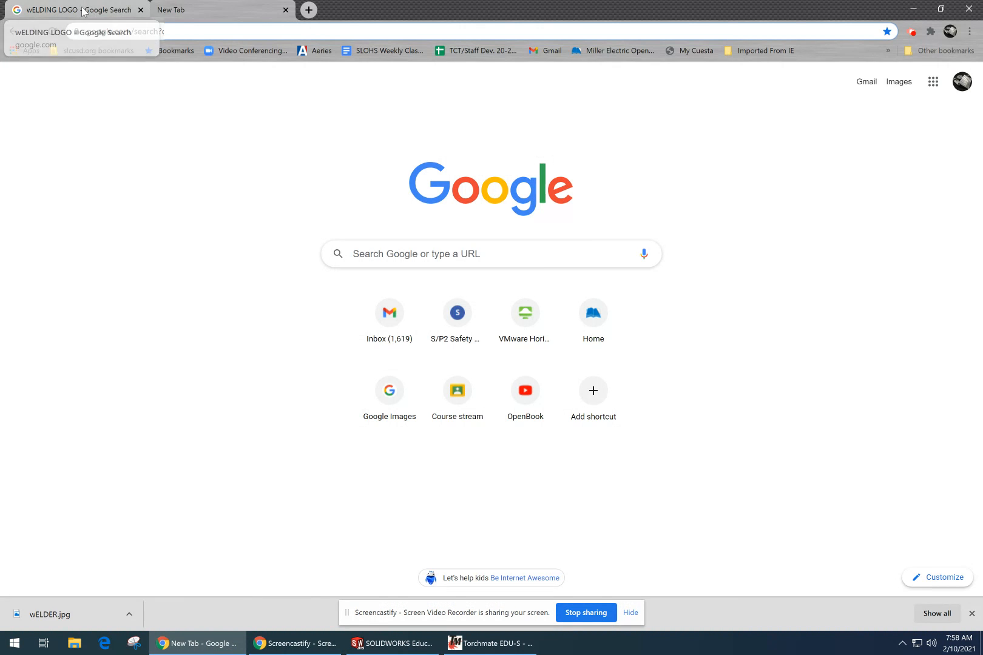
pyautogui.click(85, 10)
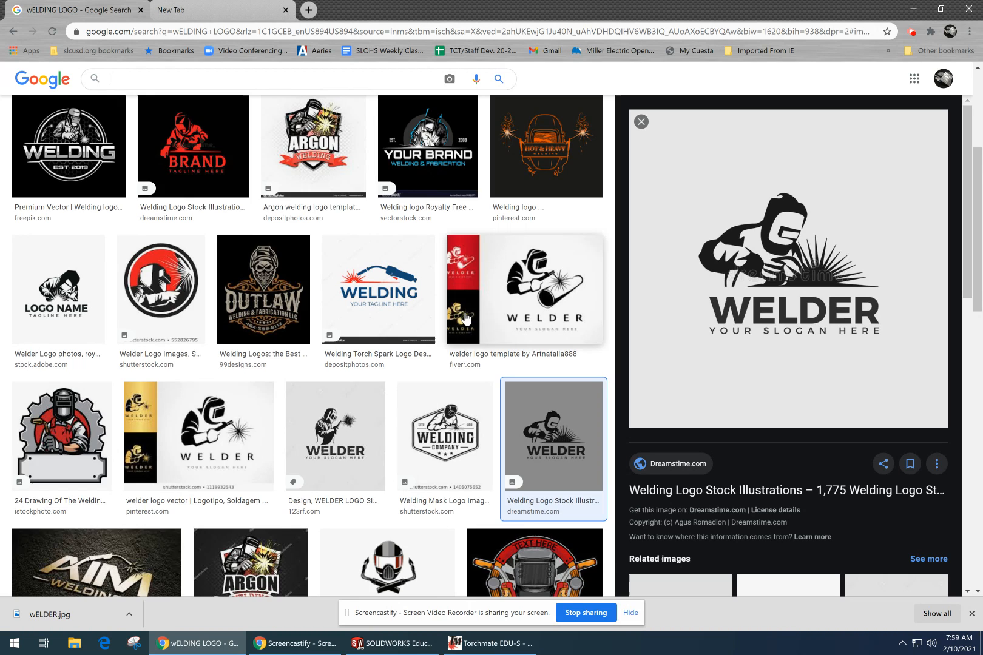
pyautogui.scroll(-2, 465, 331)
pyautogui.scroll(-2, 377, 431)
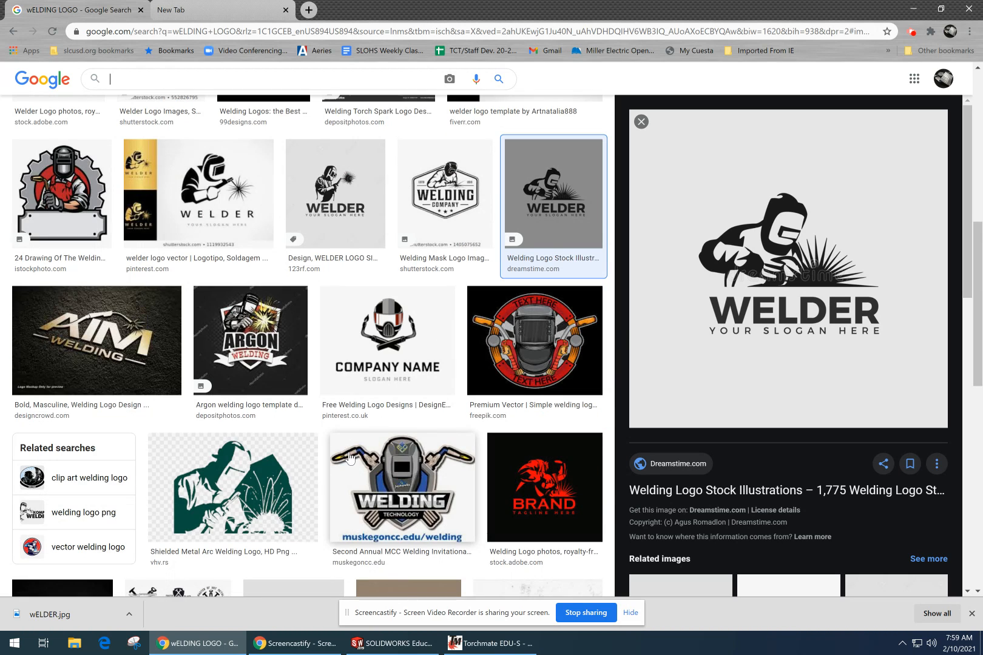
pyautogui.scroll(-2, 350, 459)
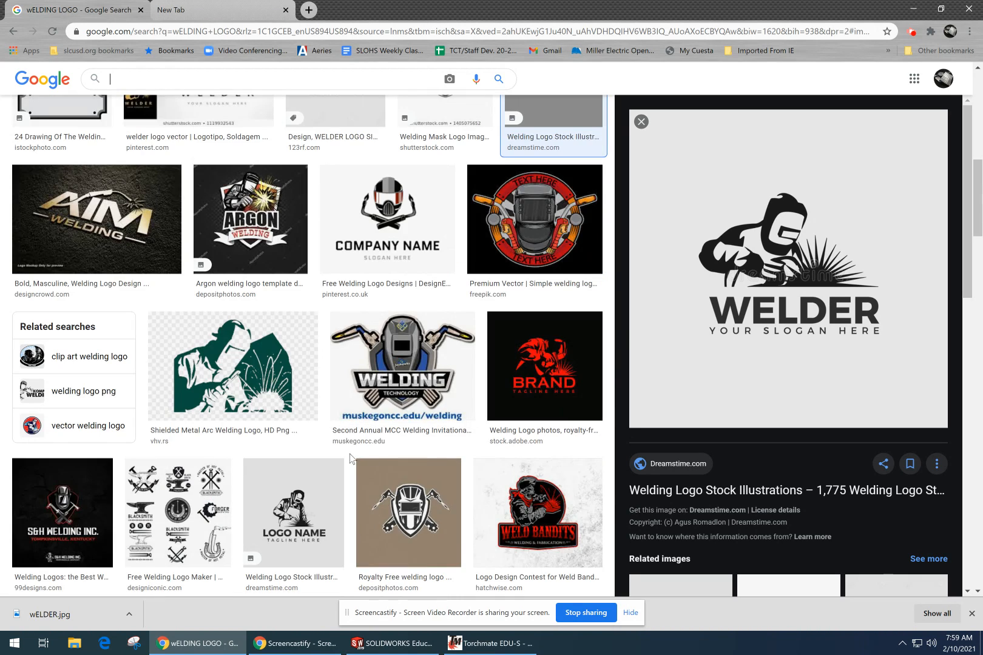
pyautogui.scroll(-2, 351, 459)
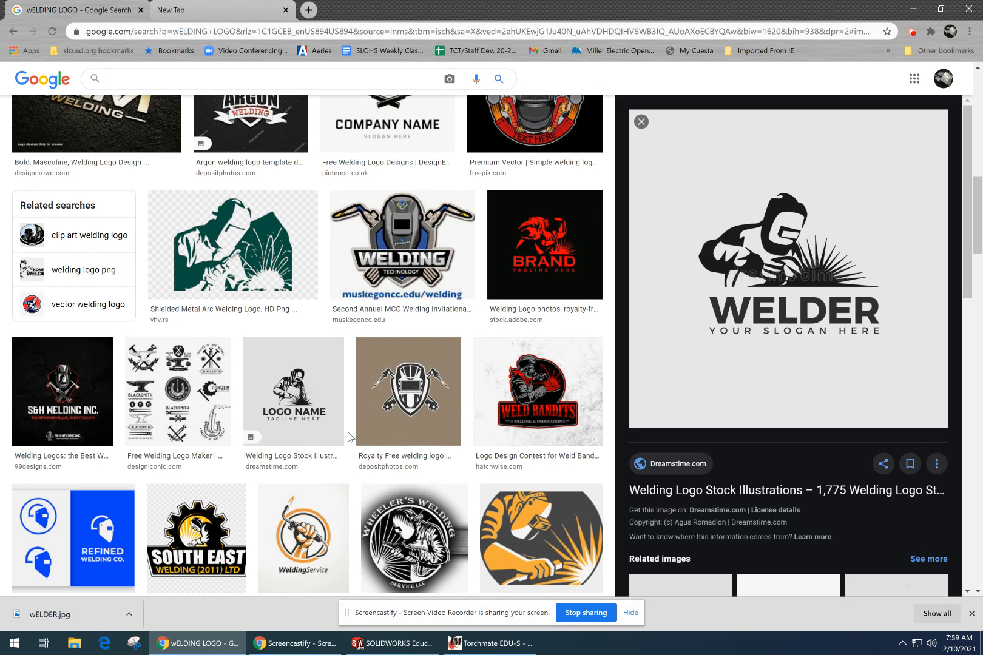
pyautogui.scroll(-2, 358, 462)
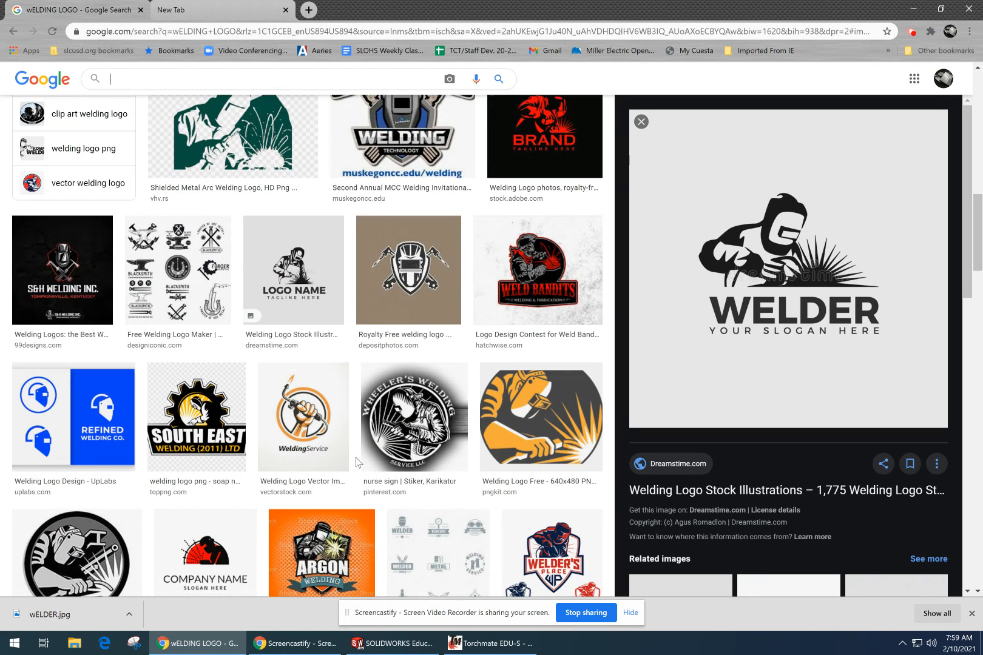
pyautogui.scroll(-6, 358, 462)
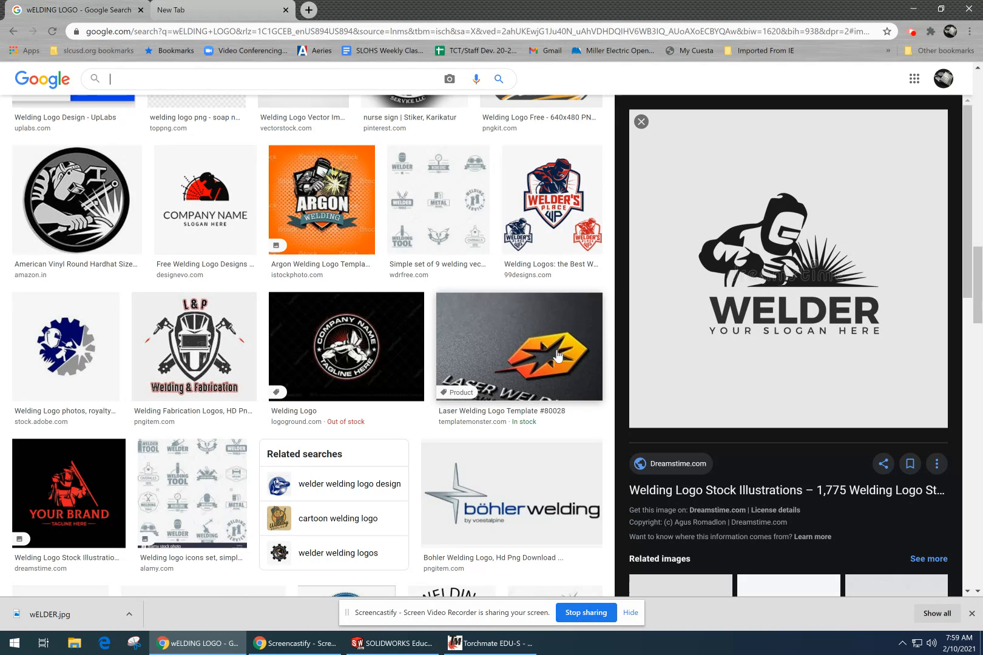
pyautogui.scroll(-4, 416, 377)
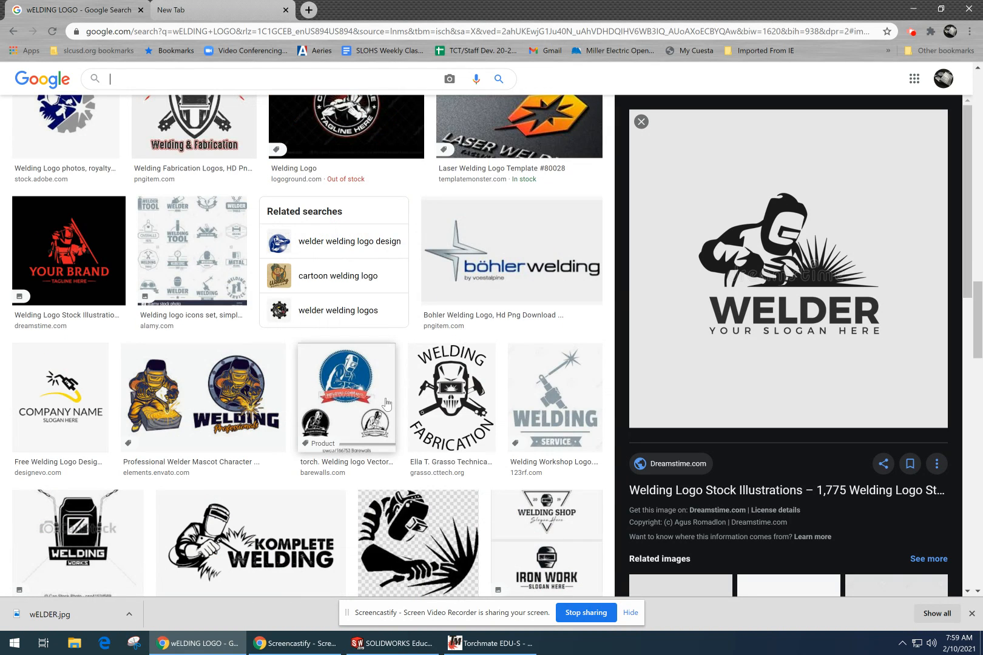
pyautogui.scroll(-2, 386, 403)
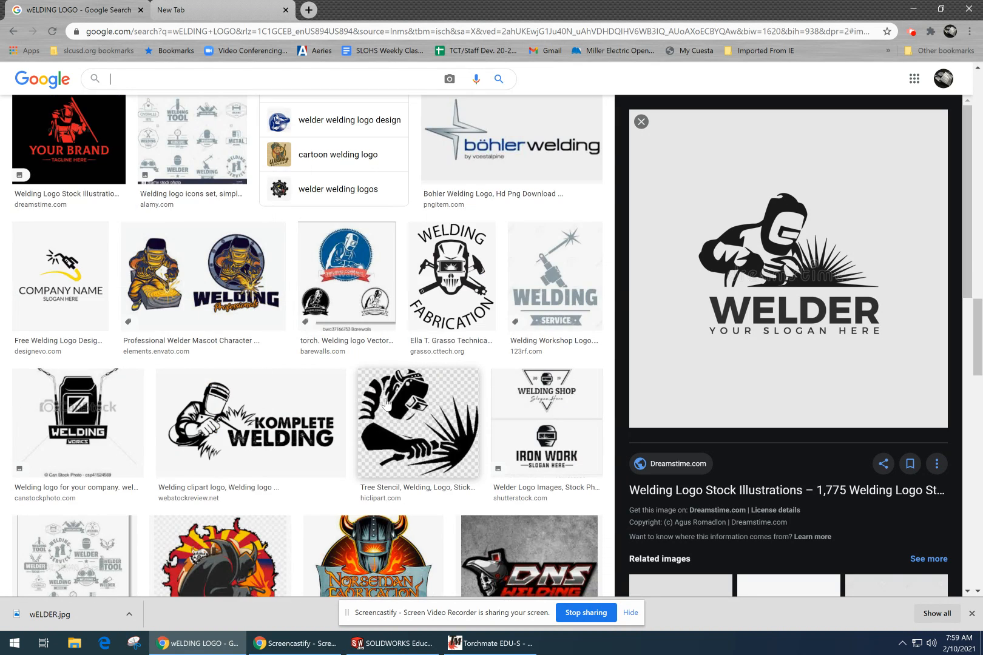
pyautogui.scroll(-2, 386, 403)
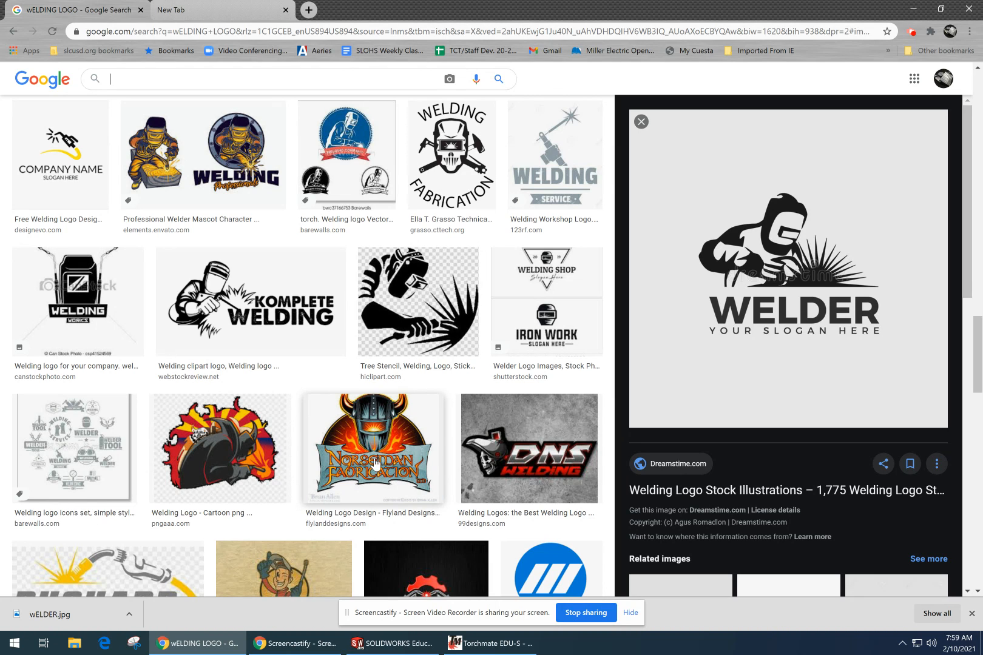
pyautogui.scroll(-2, 377, 464)
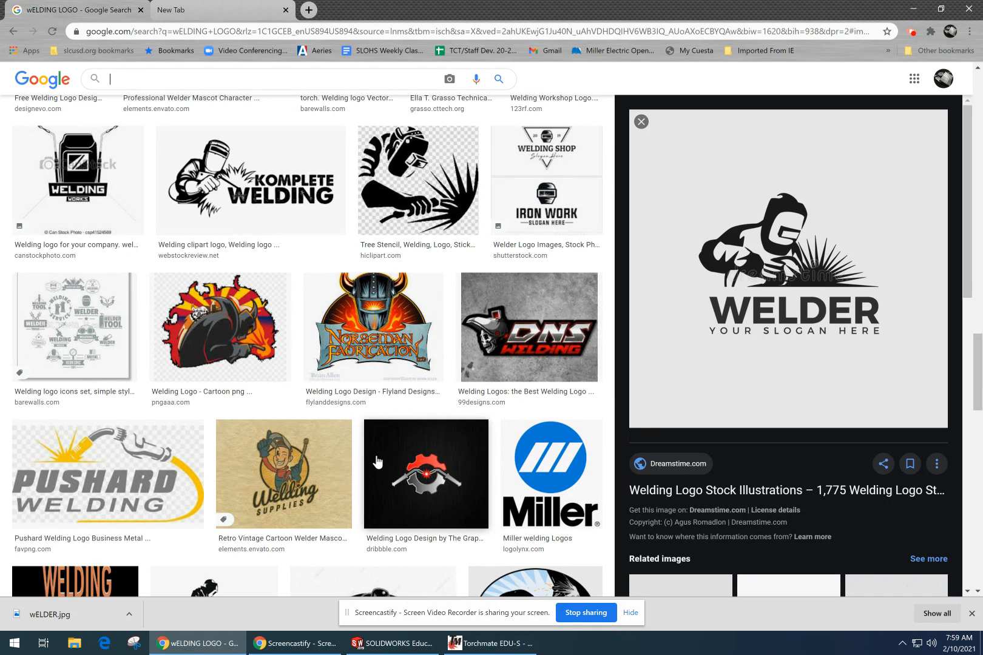
pyautogui.scroll(-6, 381, 447)
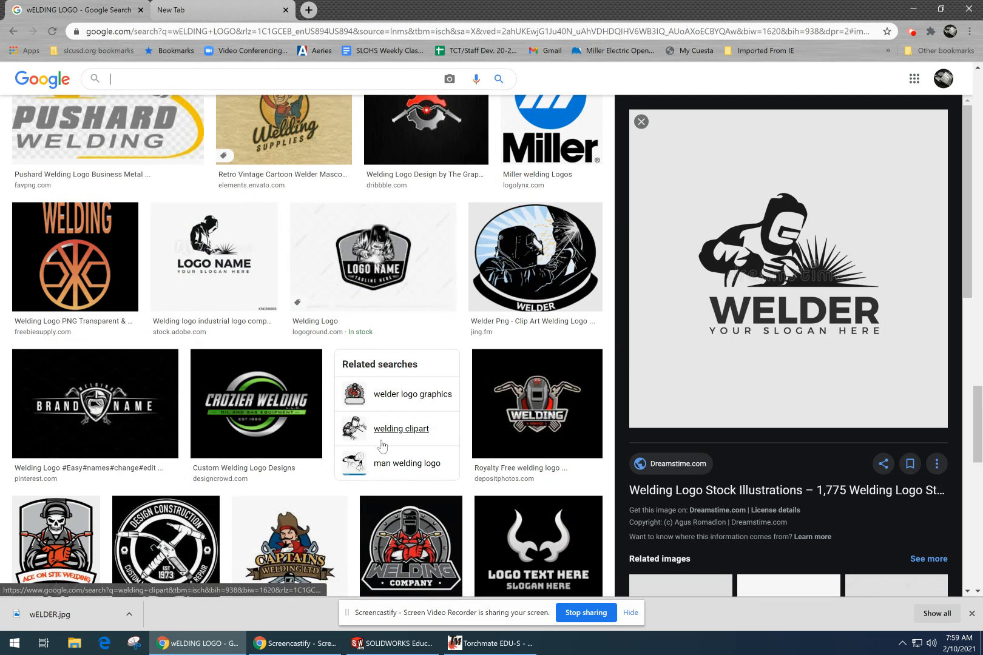
pyautogui.scroll(4, 750, 294)
pyautogui.click(750, 295)
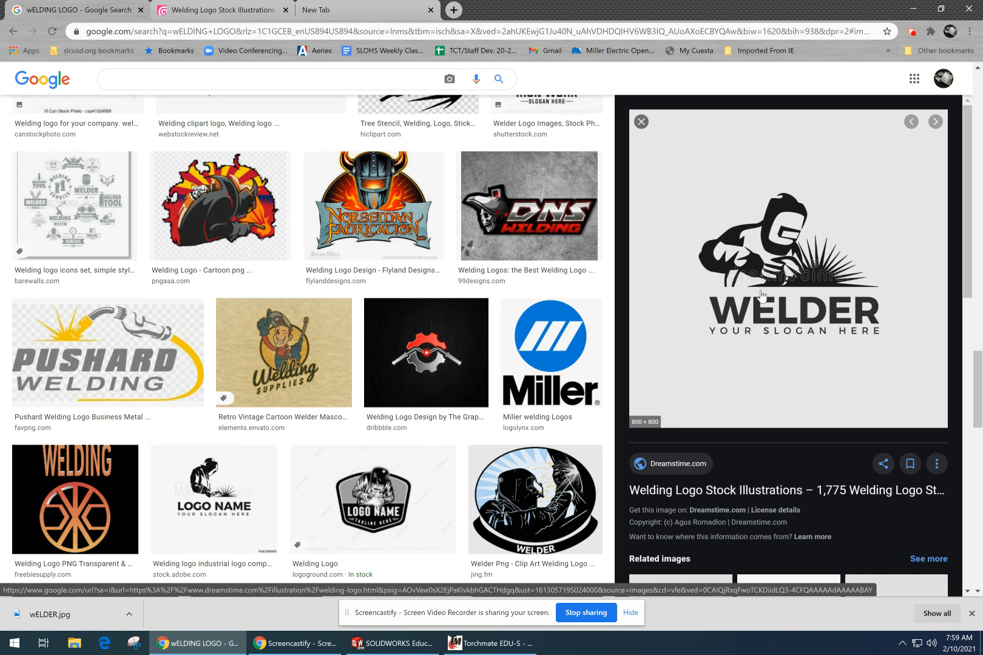
pyautogui.scroll(4, 718, 303)
pyautogui.click(718, 303)
pyautogui.scroll(5, 376, 284)
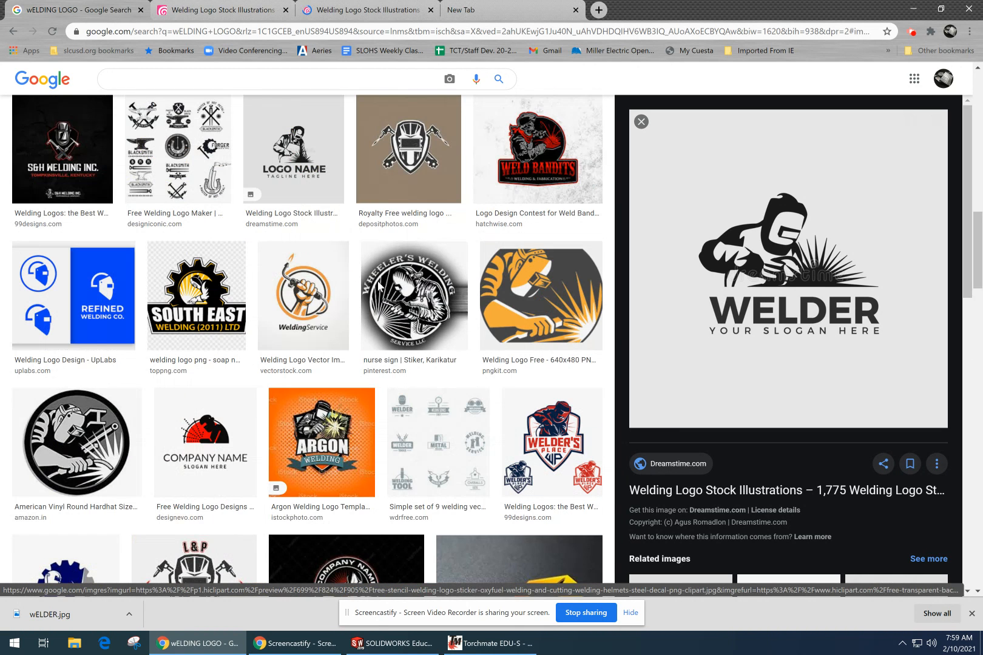
# Start saving the enlarged WELDER logo image and choose the METAL 2 folder on the P: drive as its destination.
pyautogui.rightClick(758, 319)
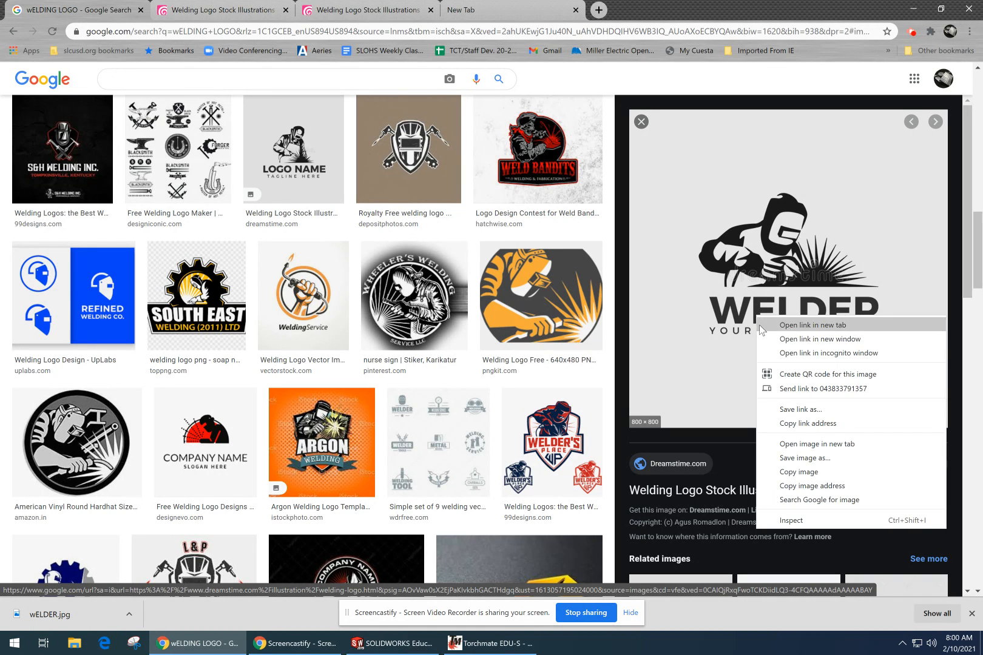
pyautogui.click(802, 458)
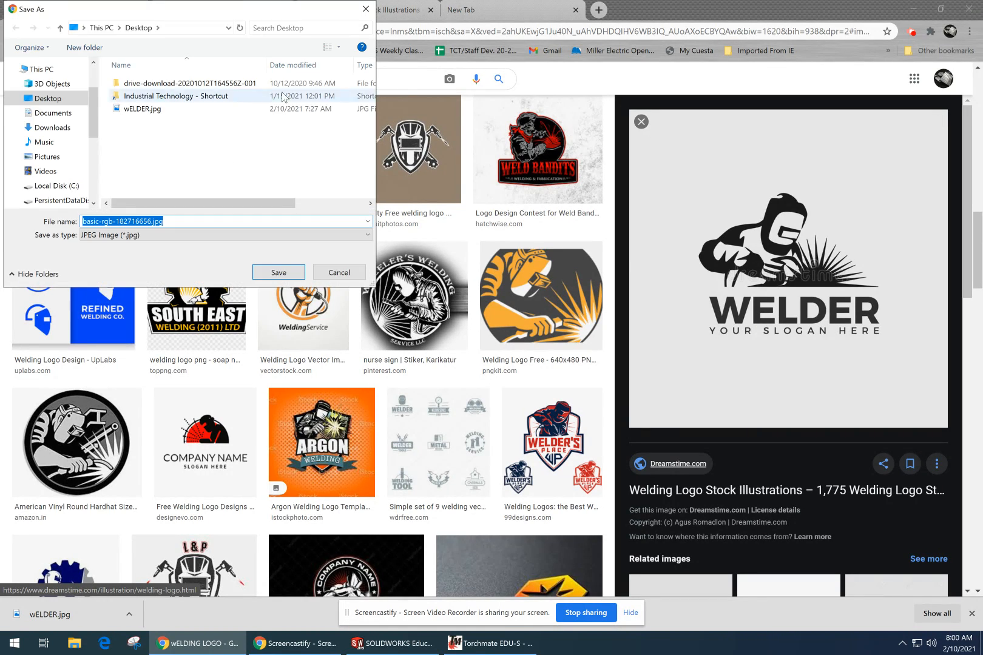
pyautogui.moveTo(94, 124); pyautogui.dragTo(95, 135)
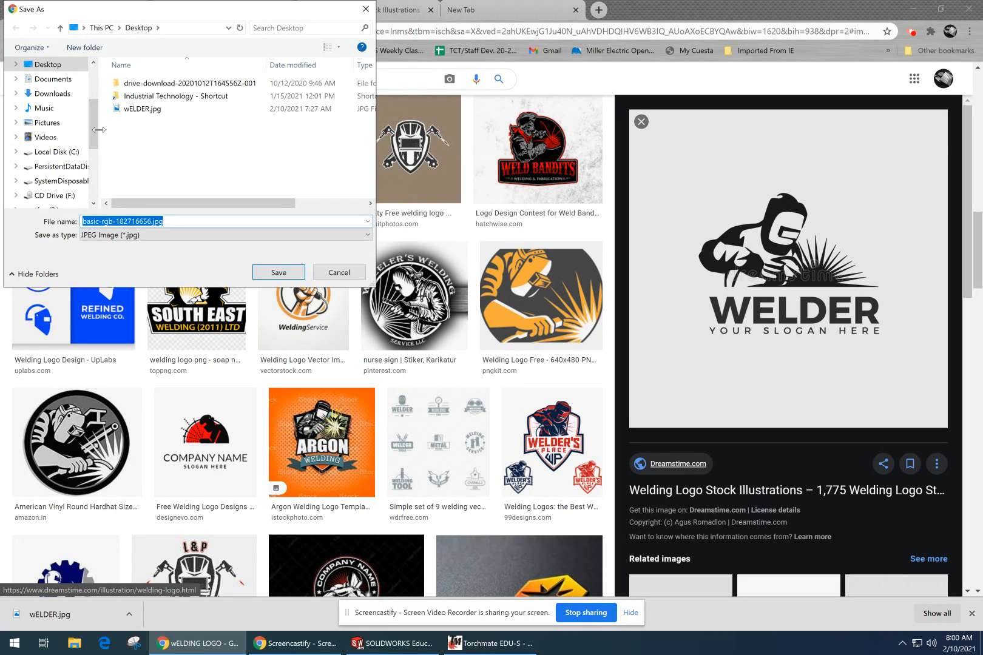
pyautogui.scroll(-2, 57, 152)
pyautogui.click(57, 153)
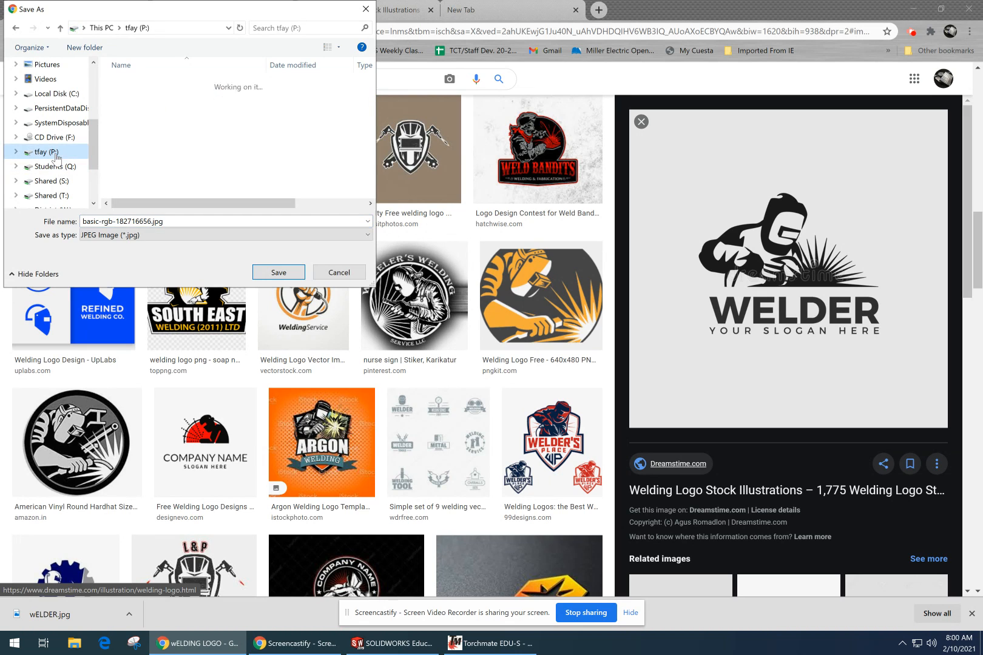
pyautogui.click(168, 143)
pyautogui.scroll(-2, 169, 150)
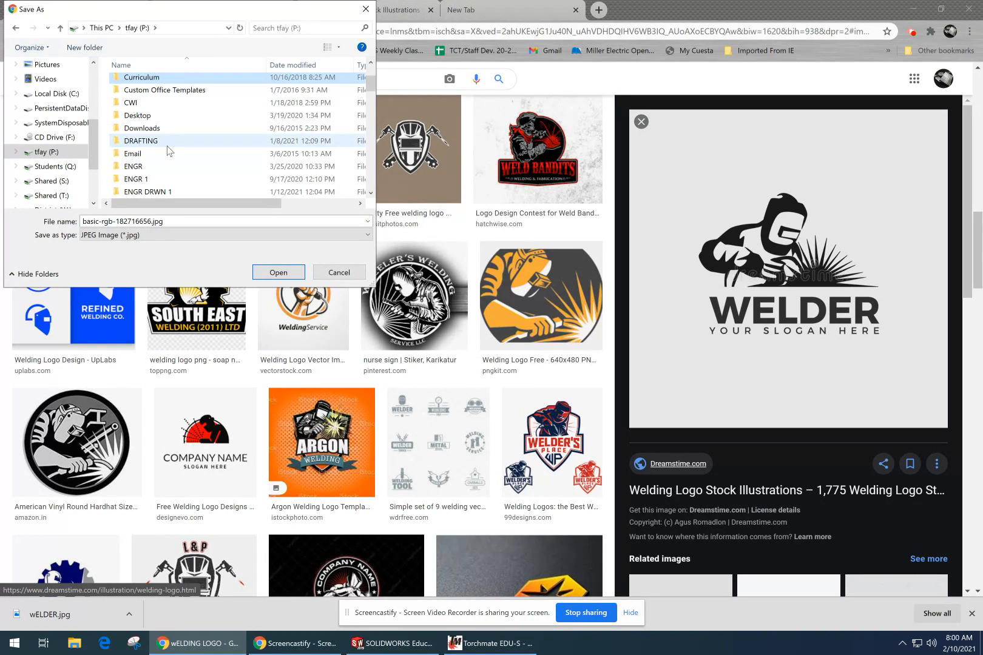
pyautogui.scroll(-2, 167, 147)
pyautogui.moveTo(167, 148); pyautogui.dragTo(167, 148, button='right')
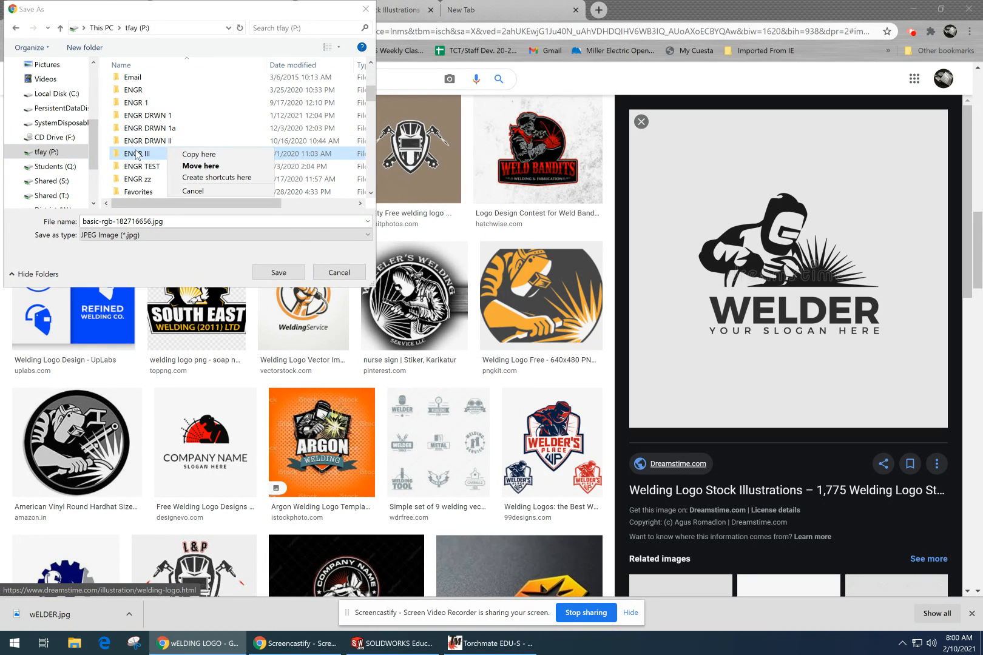
pyautogui.moveTo(369, 90); pyautogui.dragTo(371, 105)
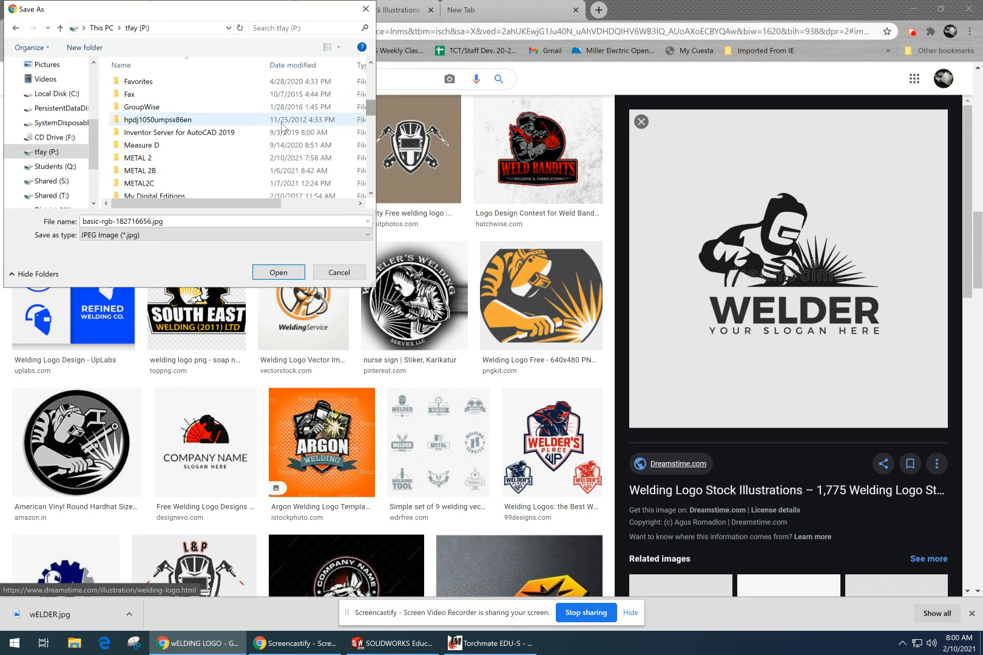
pyautogui.doubleClick(184, 158)
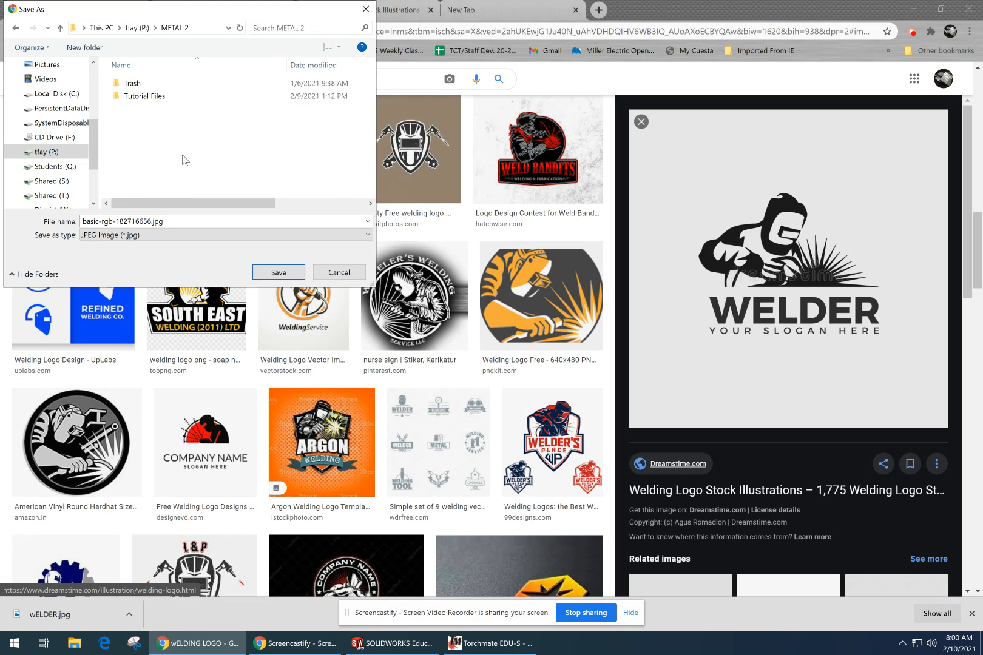
# Name the image file Welder image and save it as a JPEG.
pyautogui.click(185, 221)
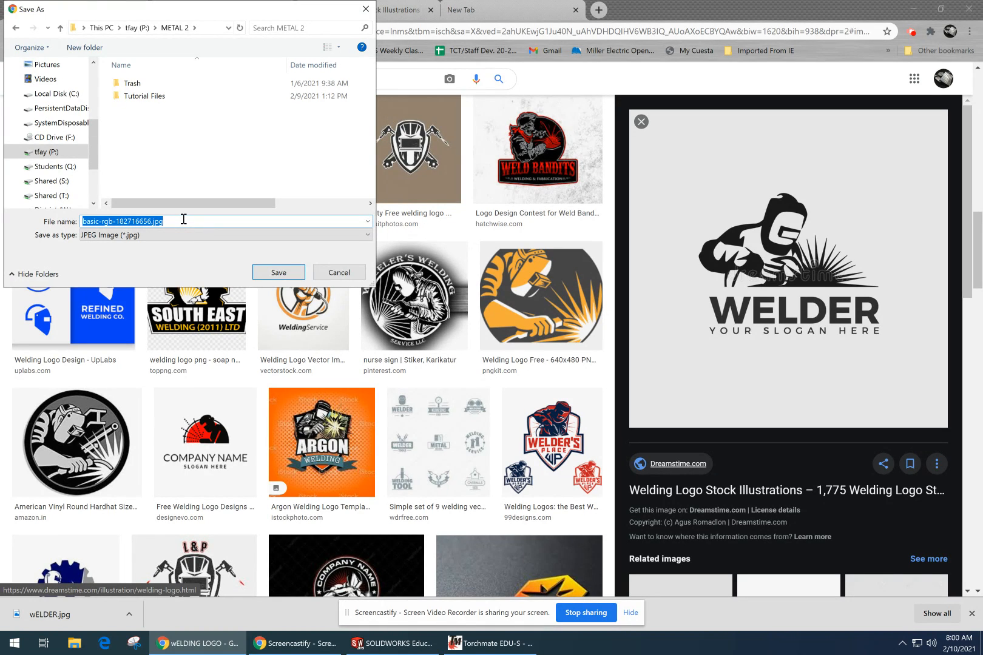
pyautogui.write('wEL')
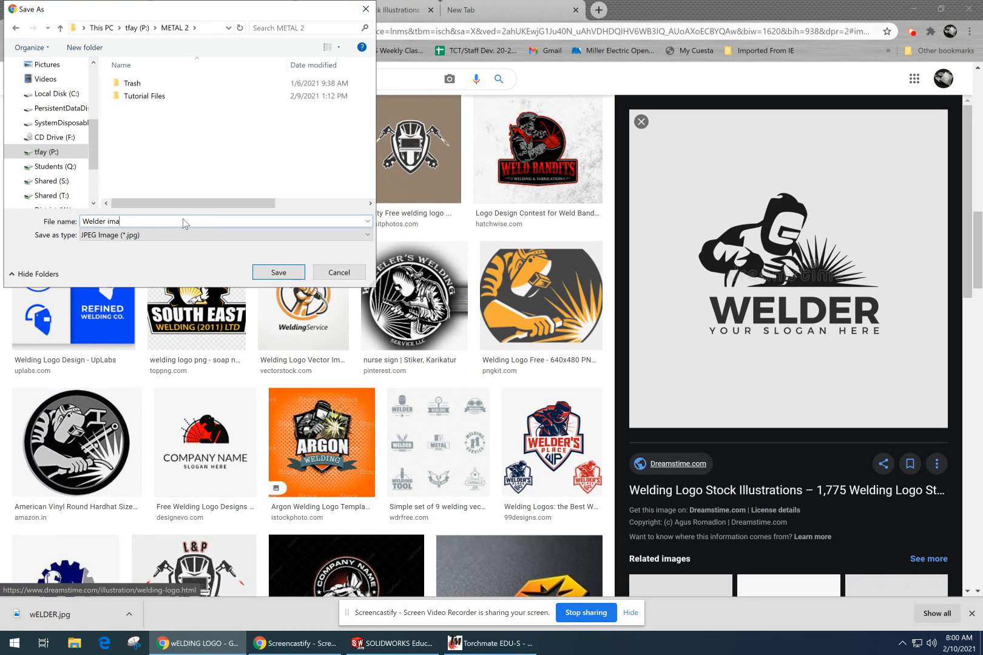
pyautogui.press('Return')
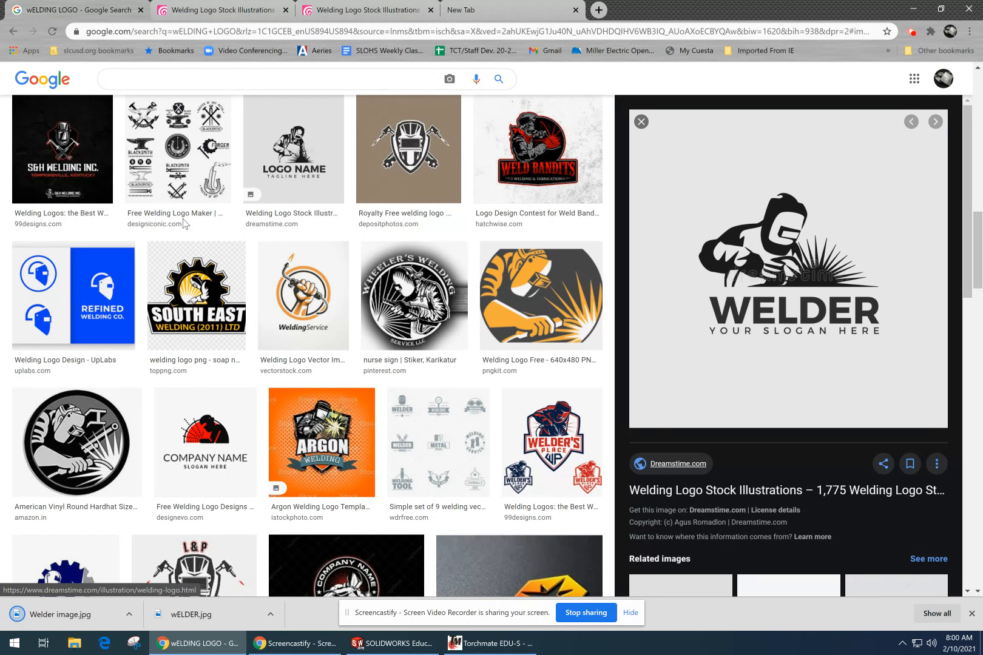
# Switch to Torchmate and start the Scan and Trace Wizard with a saved image file on the computer as the source.
pyautogui.click(490, 645)
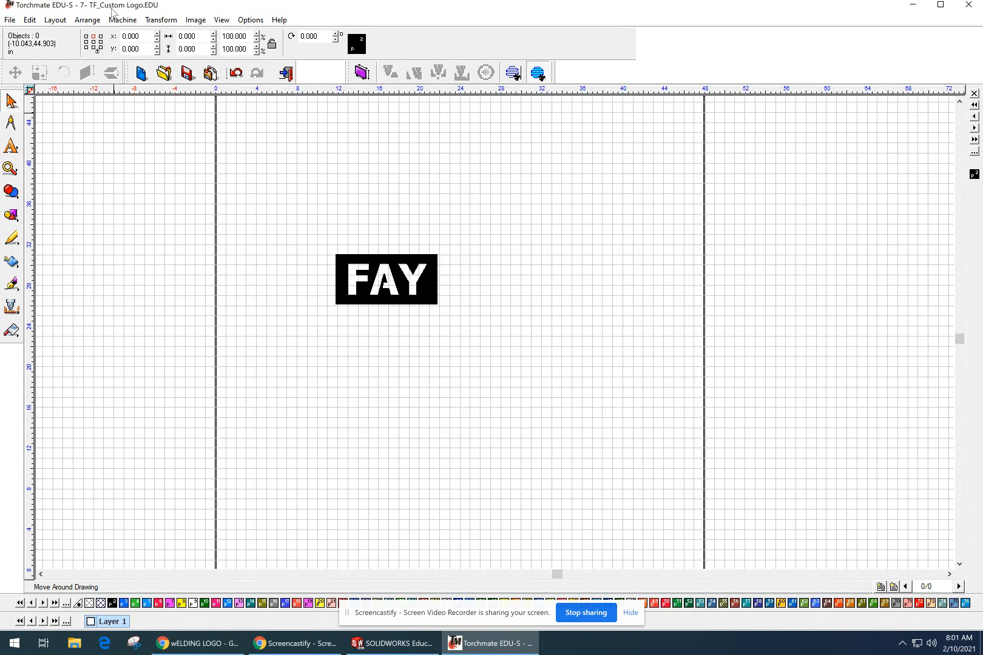
pyautogui.click(9, 20)
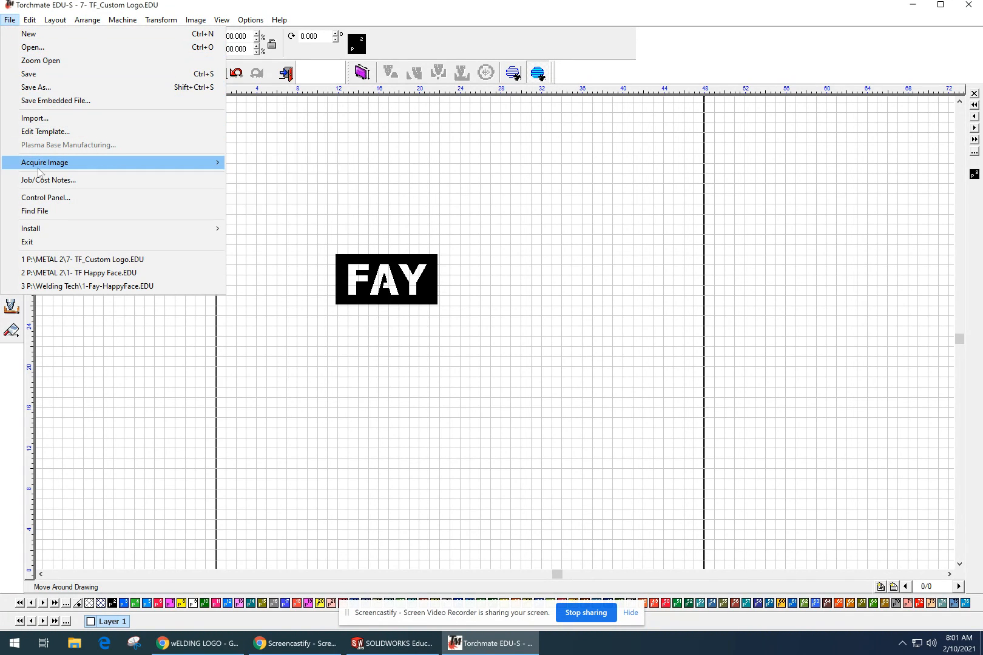
pyautogui.moveTo(44, 163)
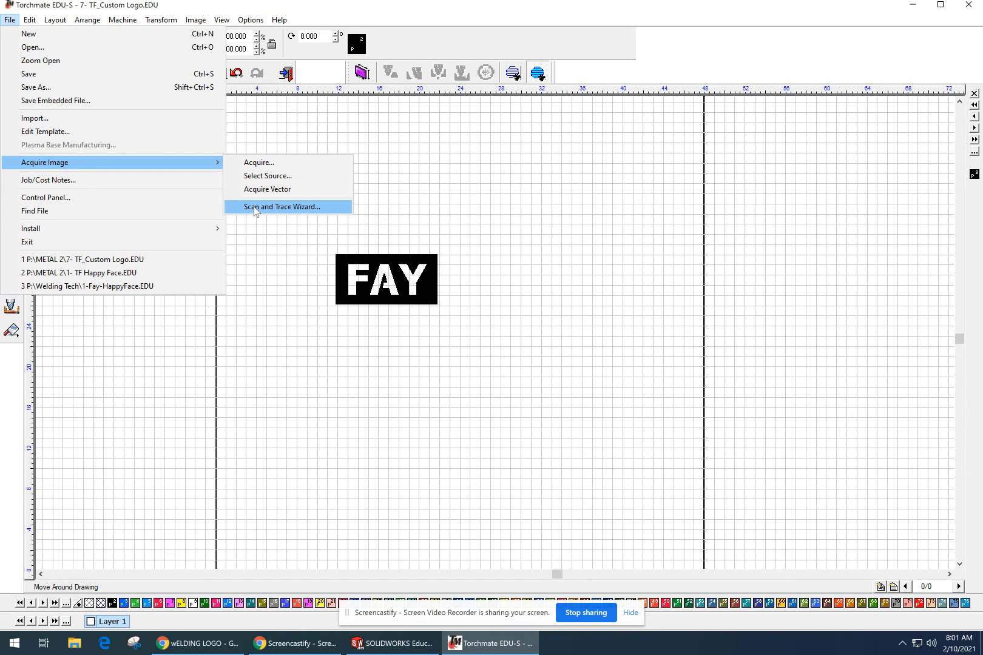
pyautogui.click(254, 208)
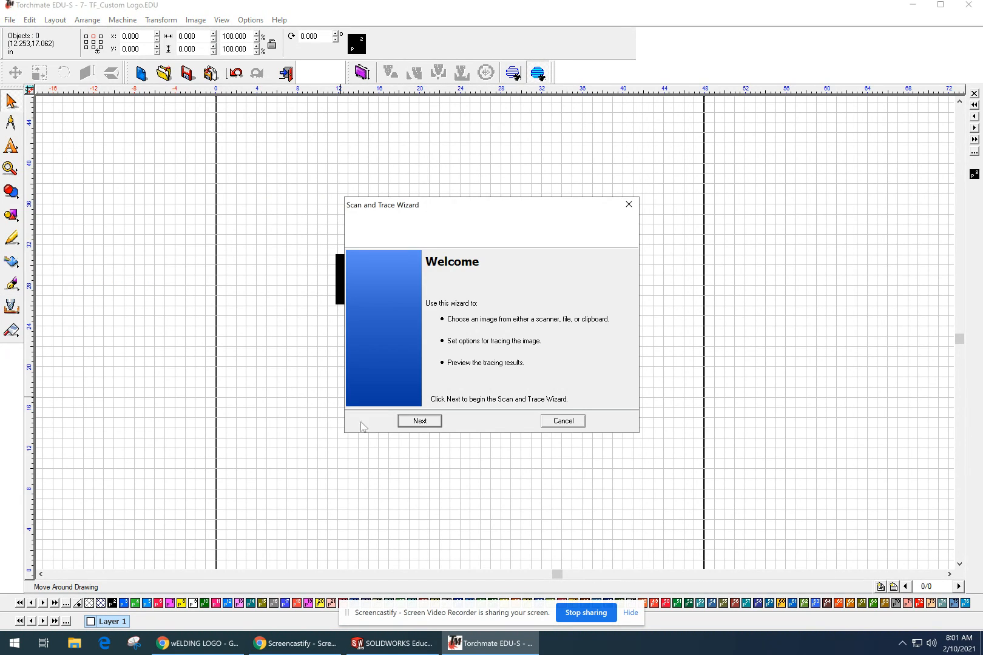
pyautogui.click(418, 422)
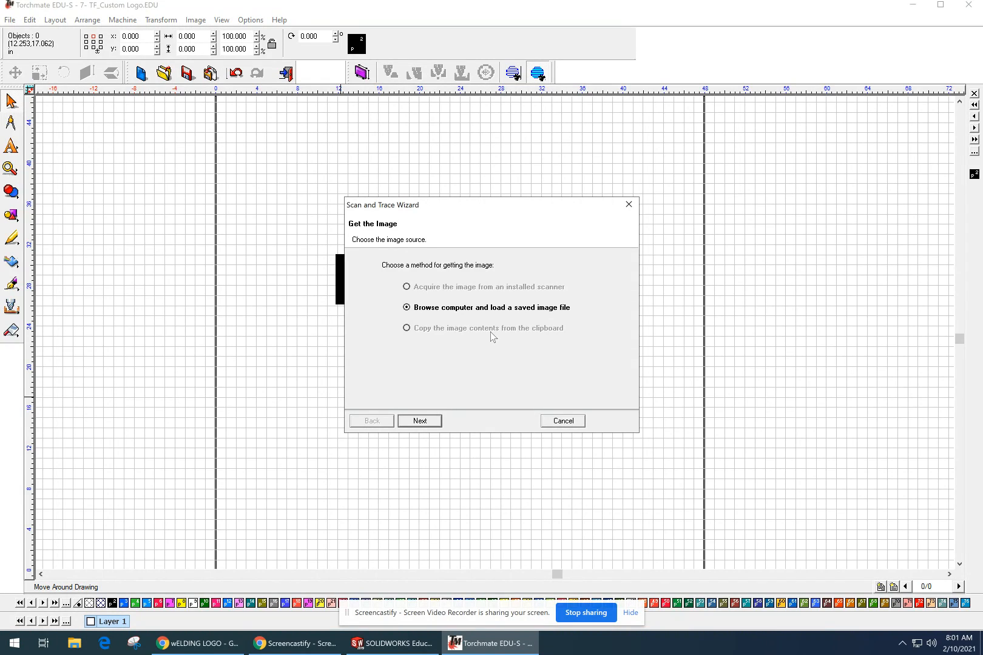
pyautogui.click(428, 423)
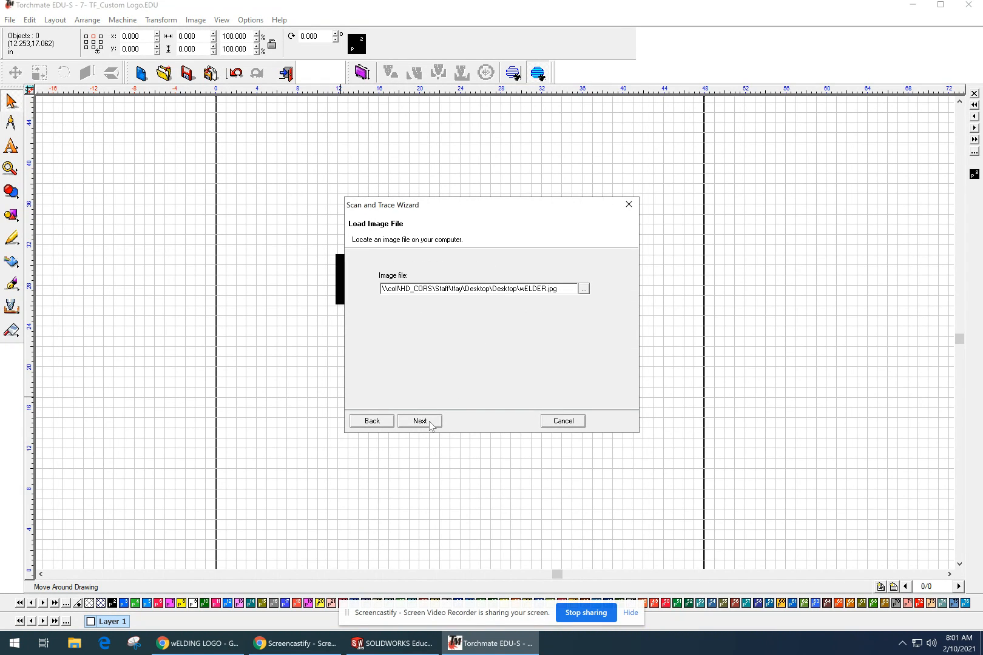
# Load Welder image.jpg from the METAL 2 folder on the P: drive into the Scan and Trace Wizard.
pyautogui.click(584, 289)
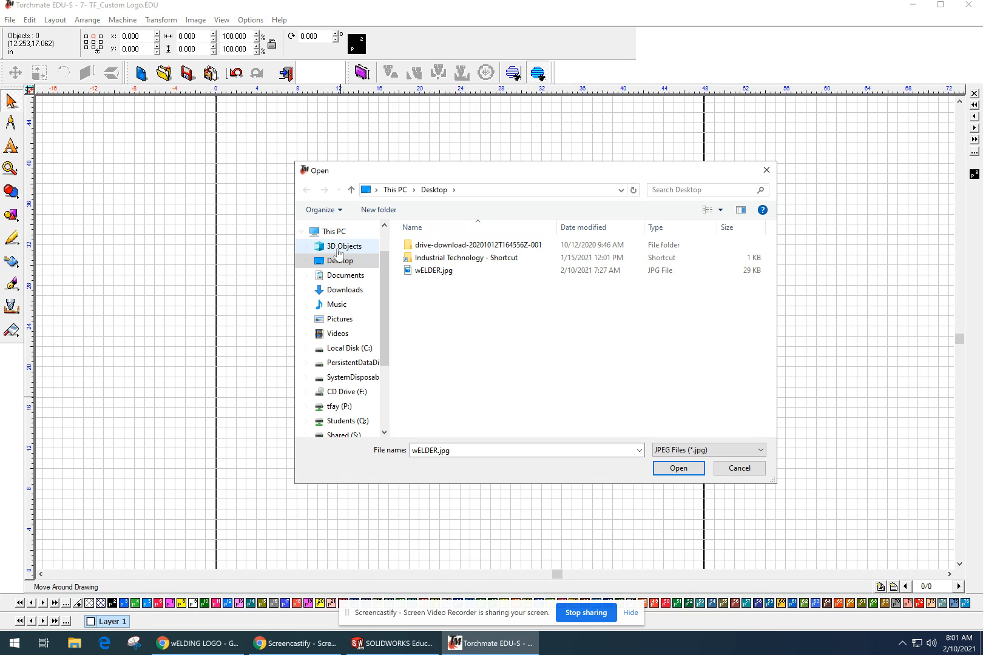
pyautogui.click(337, 406)
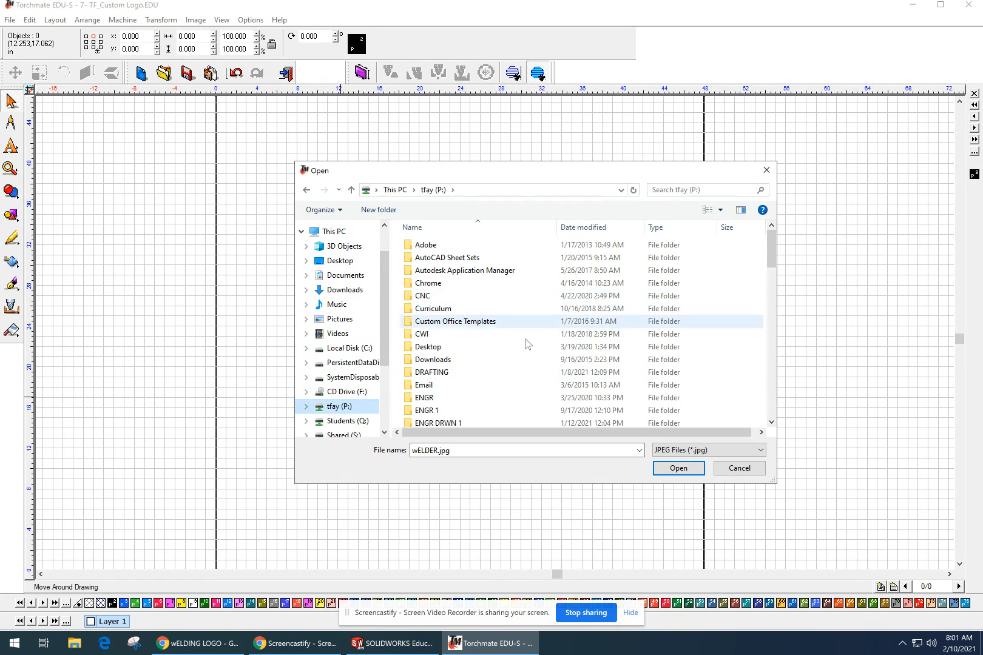
pyautogui.scroll(-2, 499, 376)
pyautogui.scroll(-2, 497, 376)
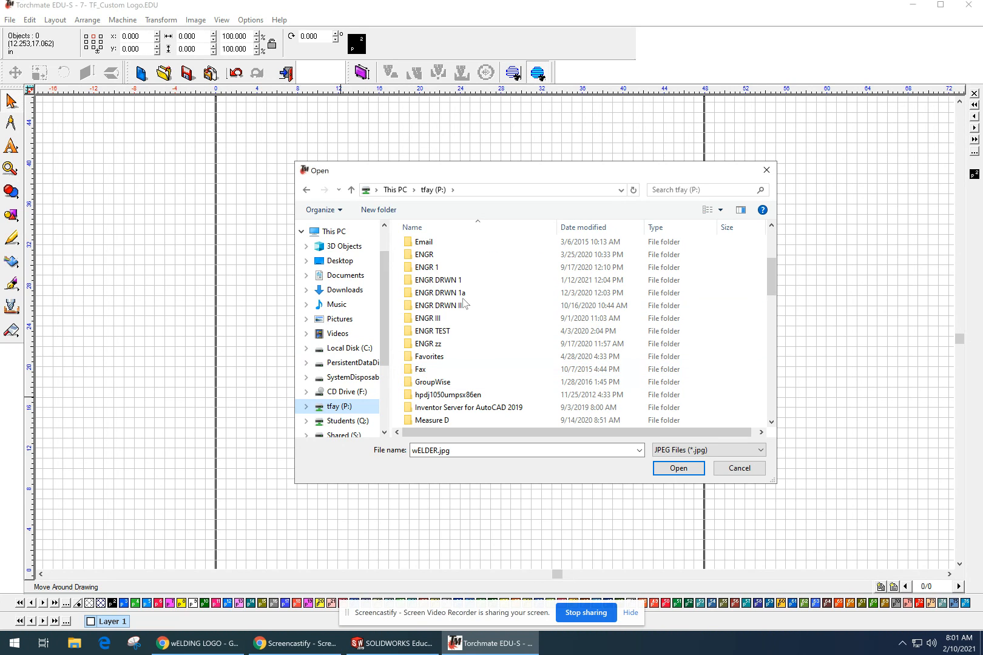
pyautogui.scroll(-2, 472, 320)
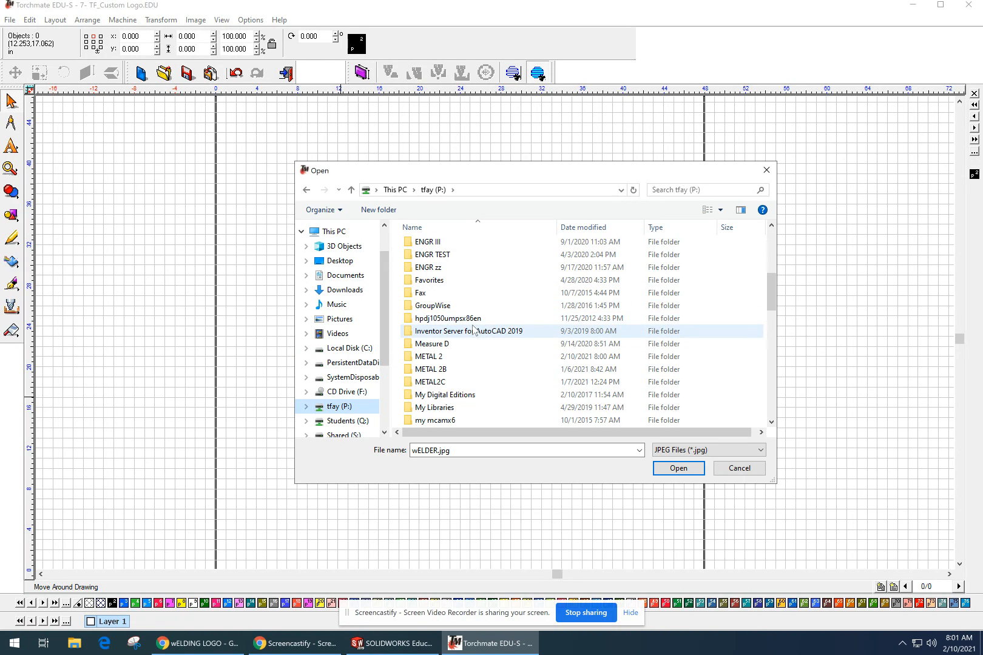
pyautogui.doubleClick(467, 355)
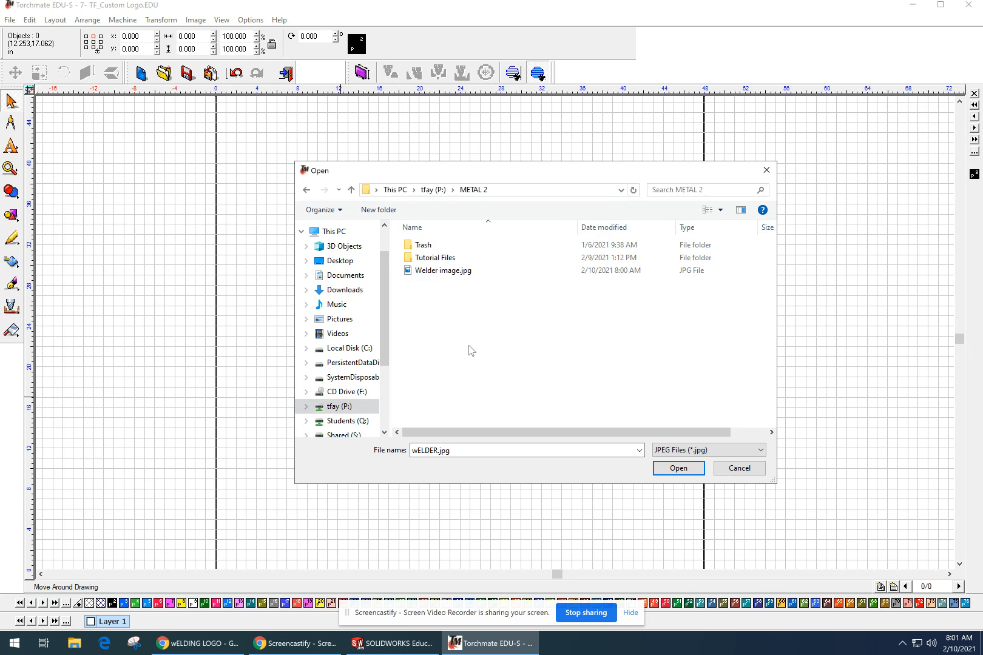
pyautogui.click(445, 271)
pyautogui.click(678, 467)
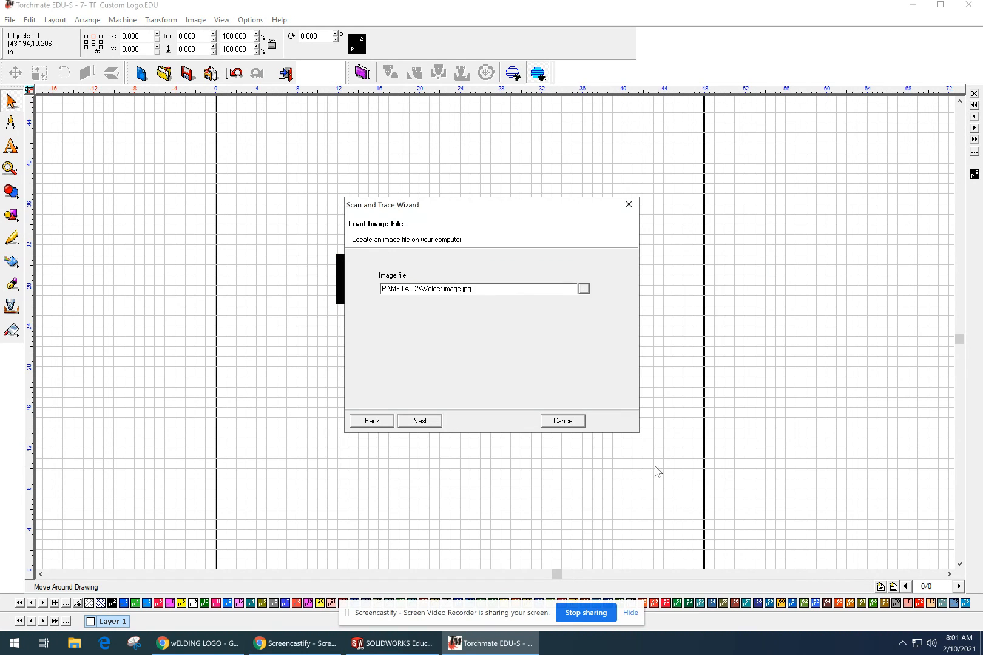
pyautogui.click(425, 423)
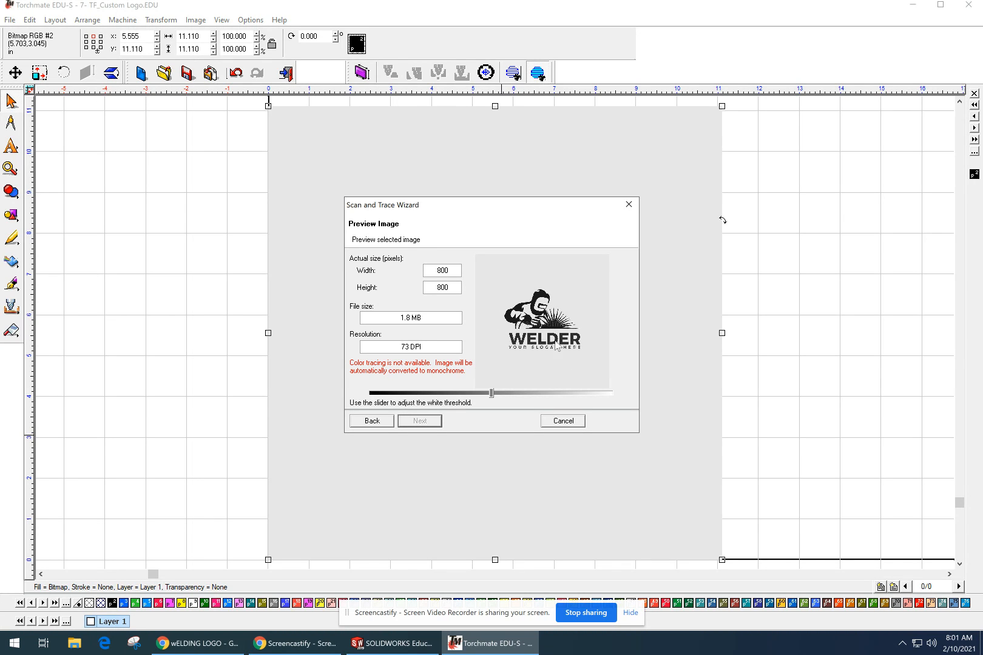
# Set the white threshold slightly below its midpoint so the welder image has a clean white background, and accept the preview.
pyautogui.click(486, 393)
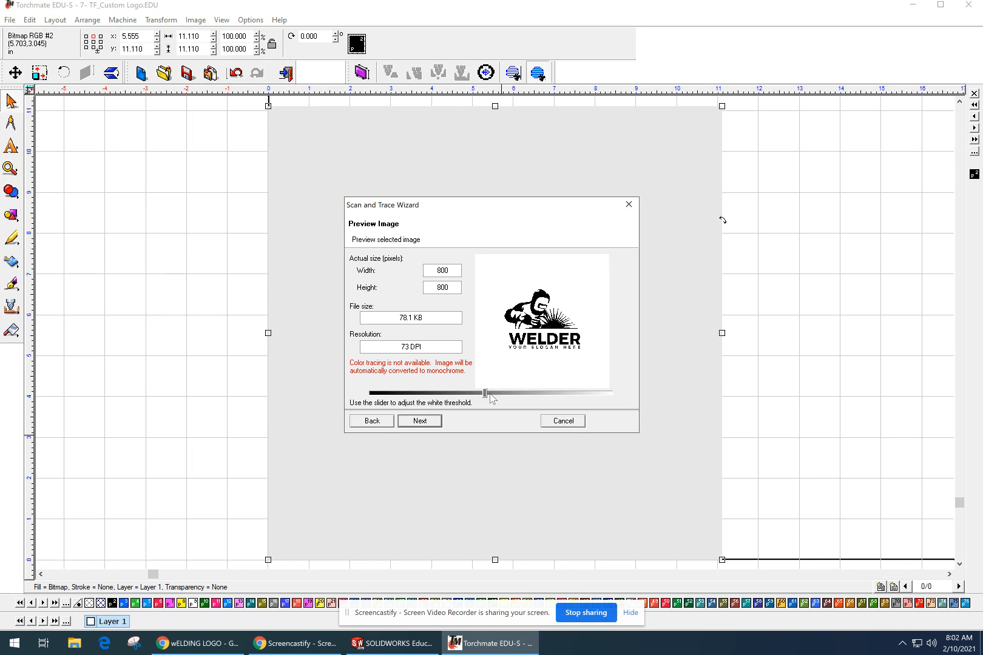
pyautogui.click(501, 393)
pyautogui.moveTo(517, 395); pyautogui.dragTo(485, 398)
pyautogui.click(420, 421)
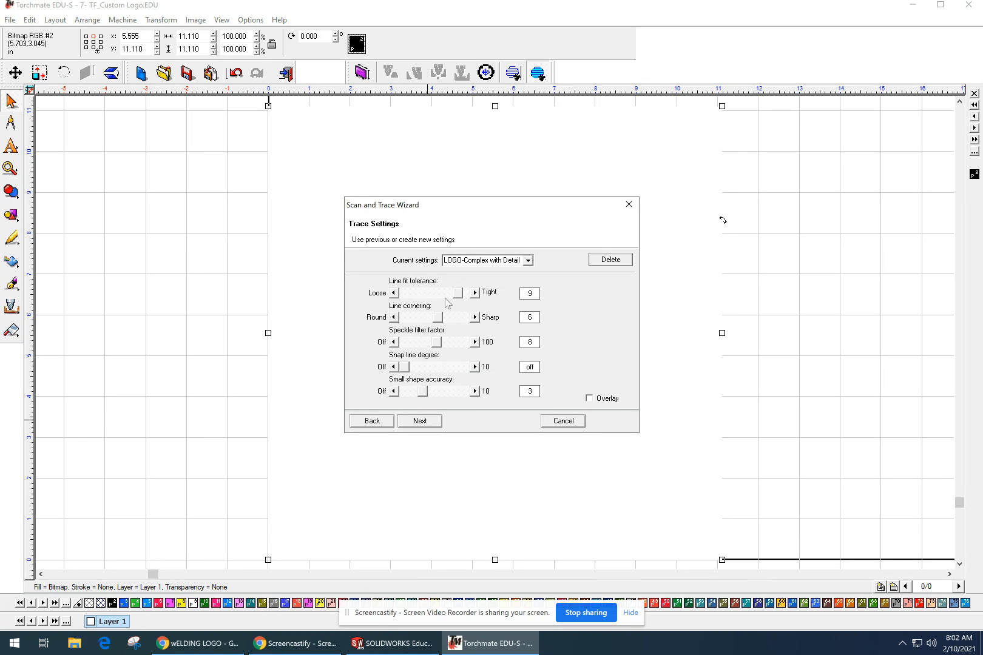
# Trace the welder image with the LOGO-Complex with Detail settings and finish the trace.
pyautogui.click(420, 422)
pyautogui.click(514, 421)
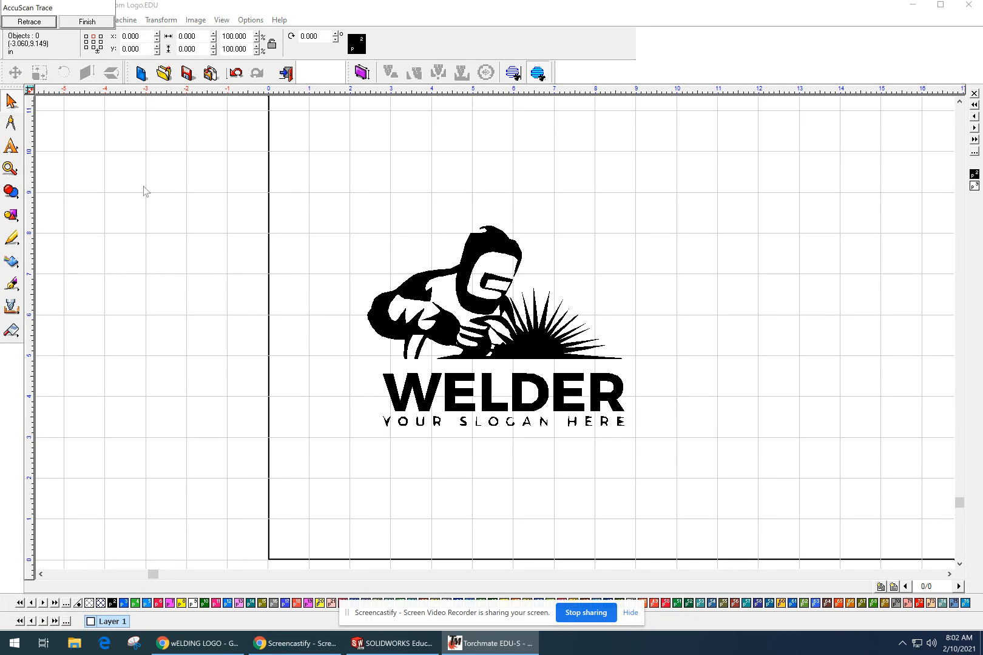
pyautogui.click(89, 23)
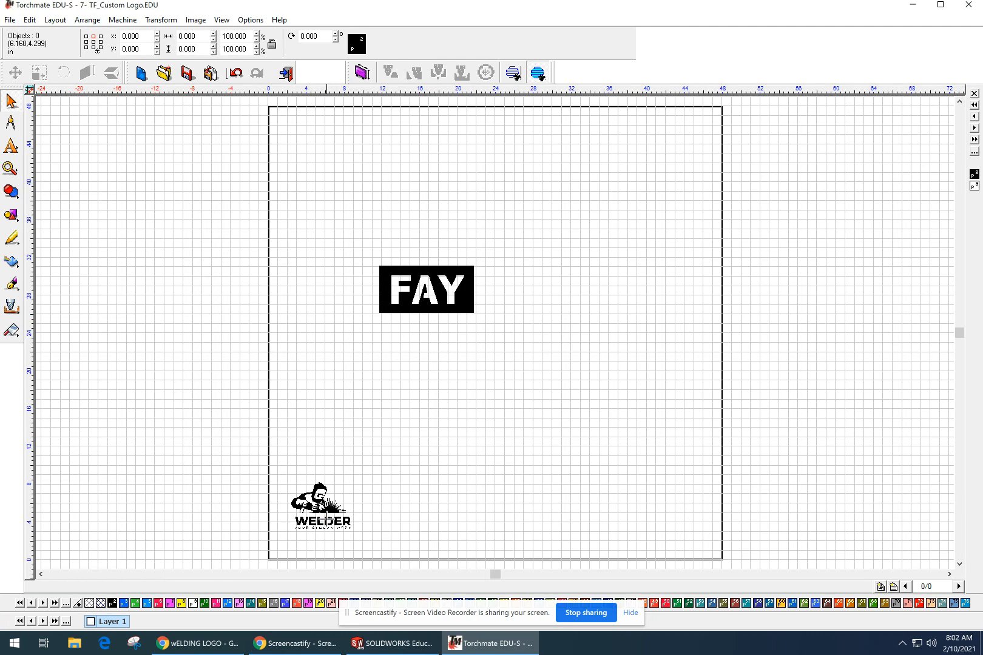
# Move the traced welder logo up from the plate's lower corner to the right of the FAY plate.
pyautogui.click(334, 516)
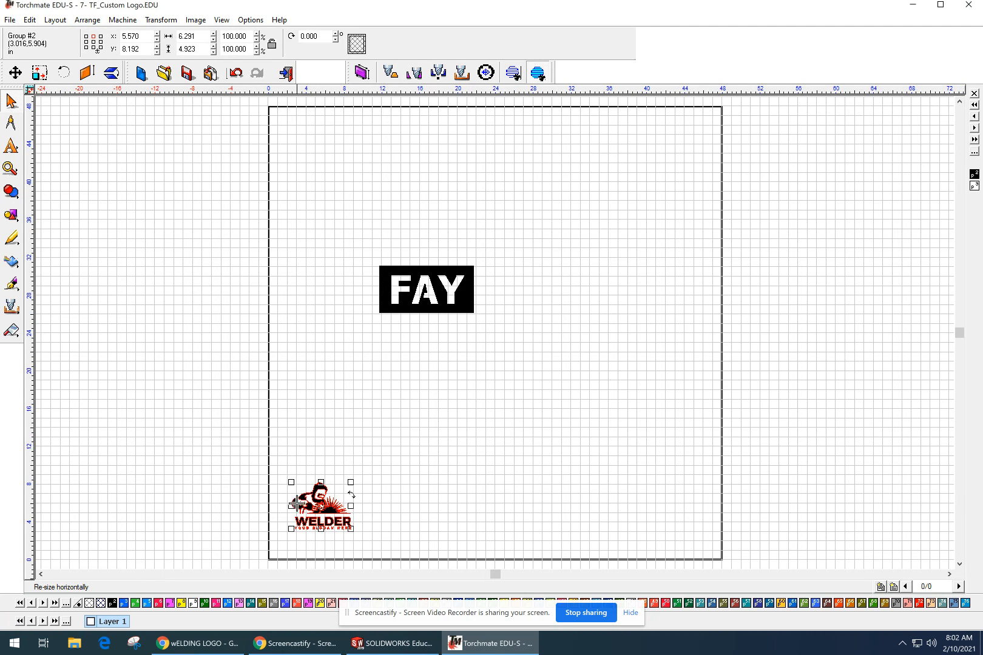
pyautogui.scroll(1, 358, 521)
pyautogui.scroll(-2, 558, 373)
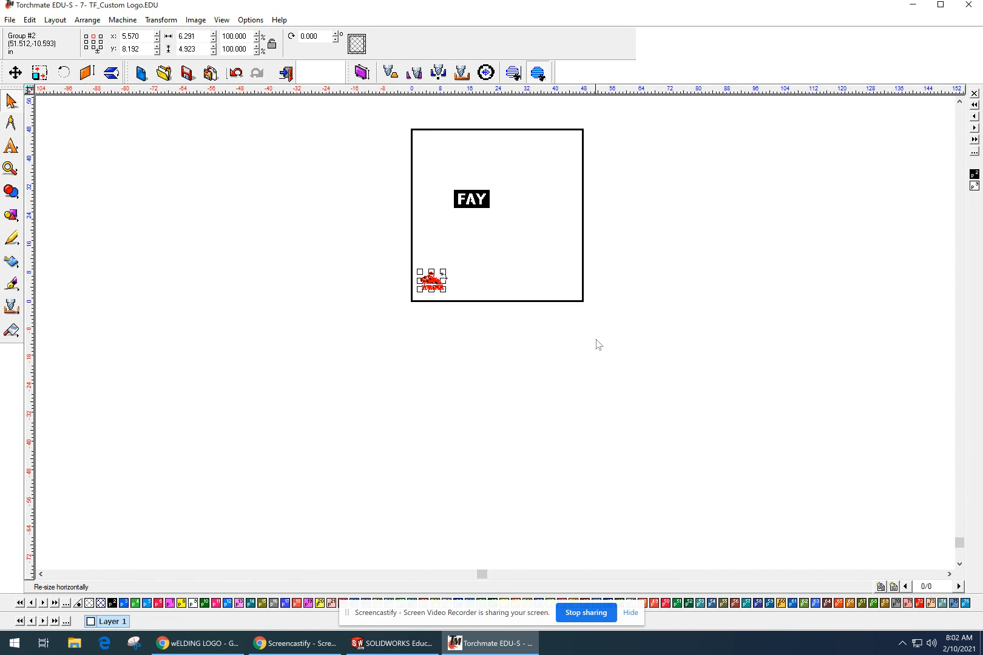
pyautogui.moveTo(395, 361); pyautogui.dragTo(479, 270)
pyautogui.scroll(2, 479, 270)
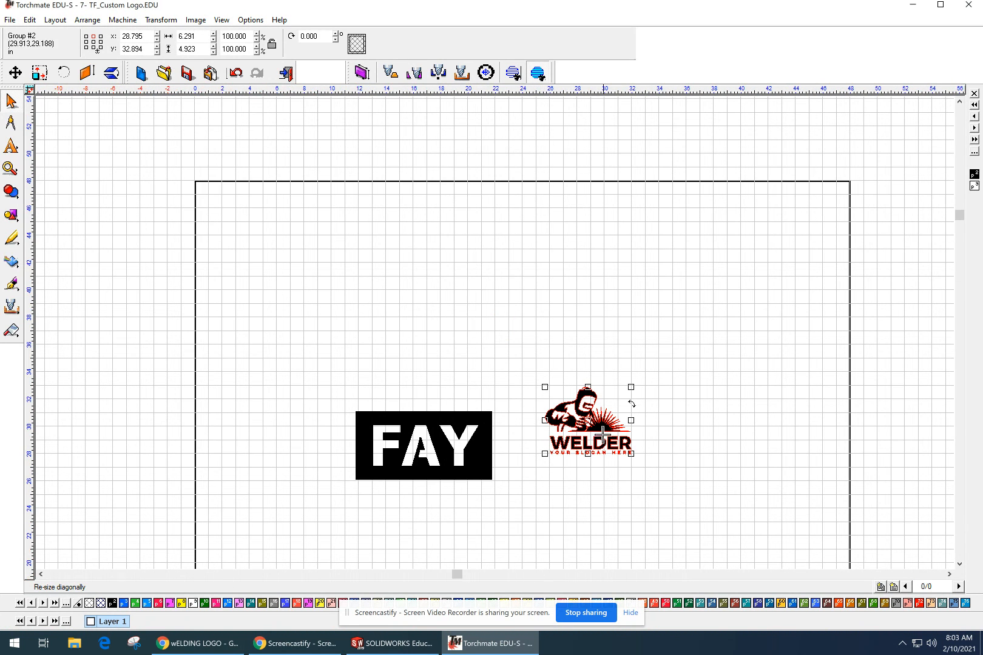
# Enlarge the welder logo proportionally to about 10.5 by 8.2 in and compare it with the FAY plate's size.
pyautogui.moveTo(632, 387); pyautogui.dragTo(668, 367)
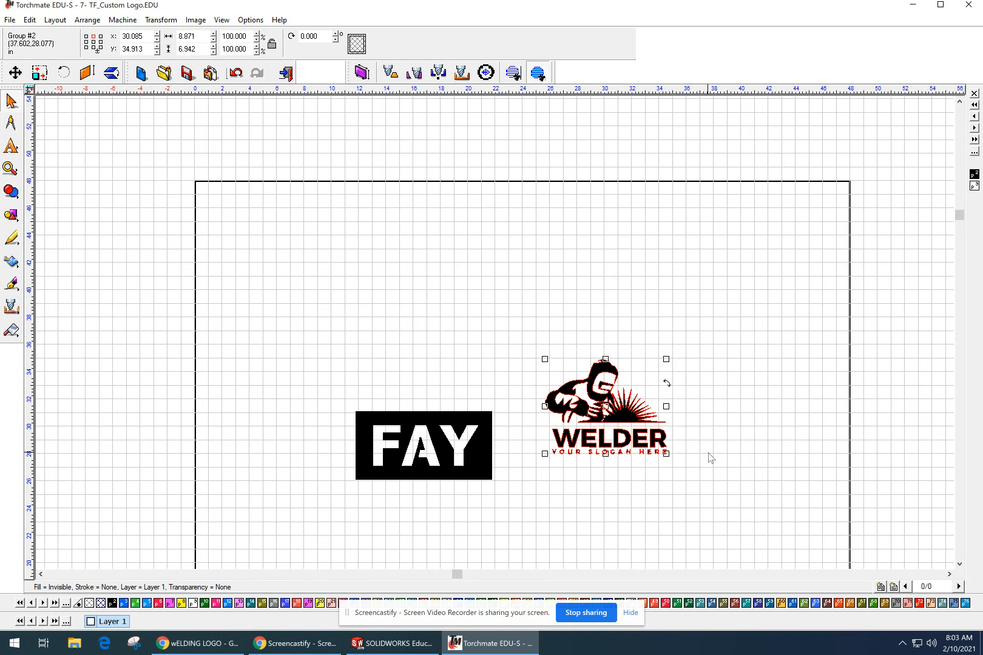
pyautogui.moveTo(666, 359); pyautogui.dragTo(692, 351)
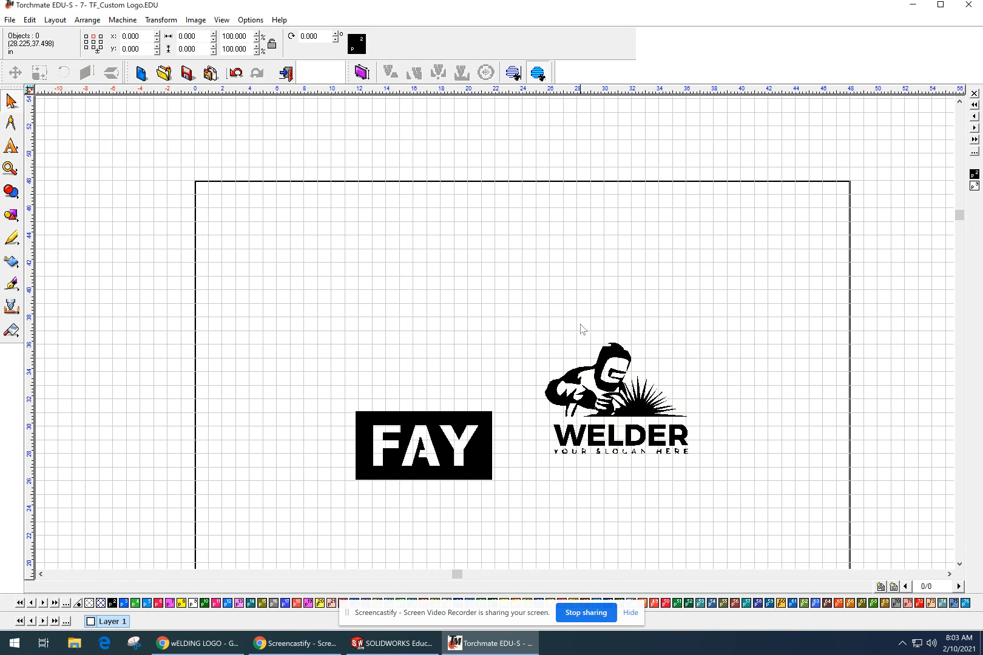
pyautogui.click(472, 414)
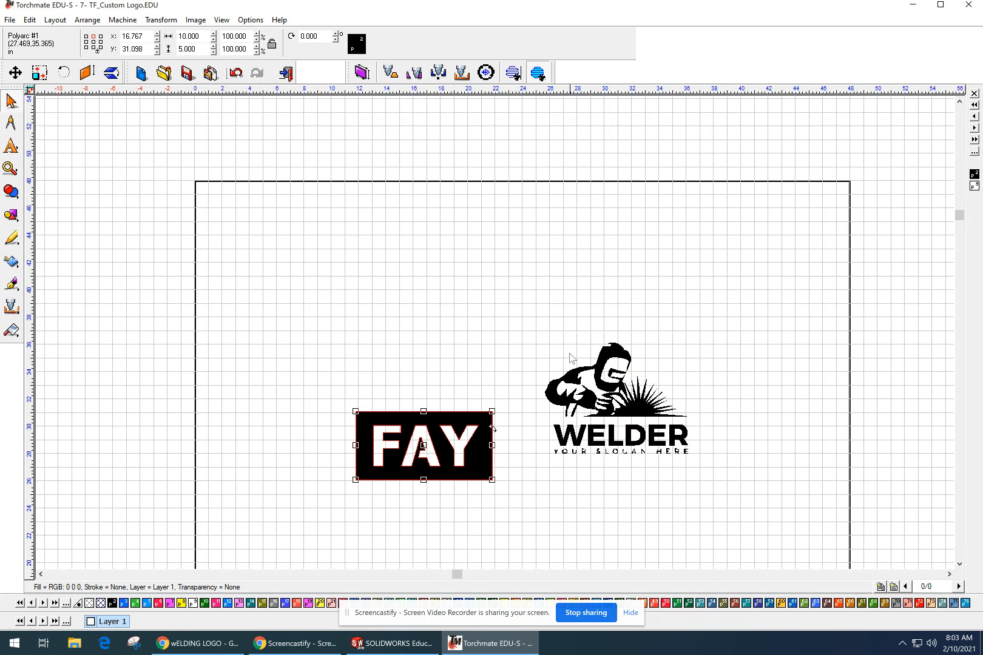
# Break the welder logo's path into separate pieces and check that single letters of WELDER can be selected.
pyautogui.click(588, 365)
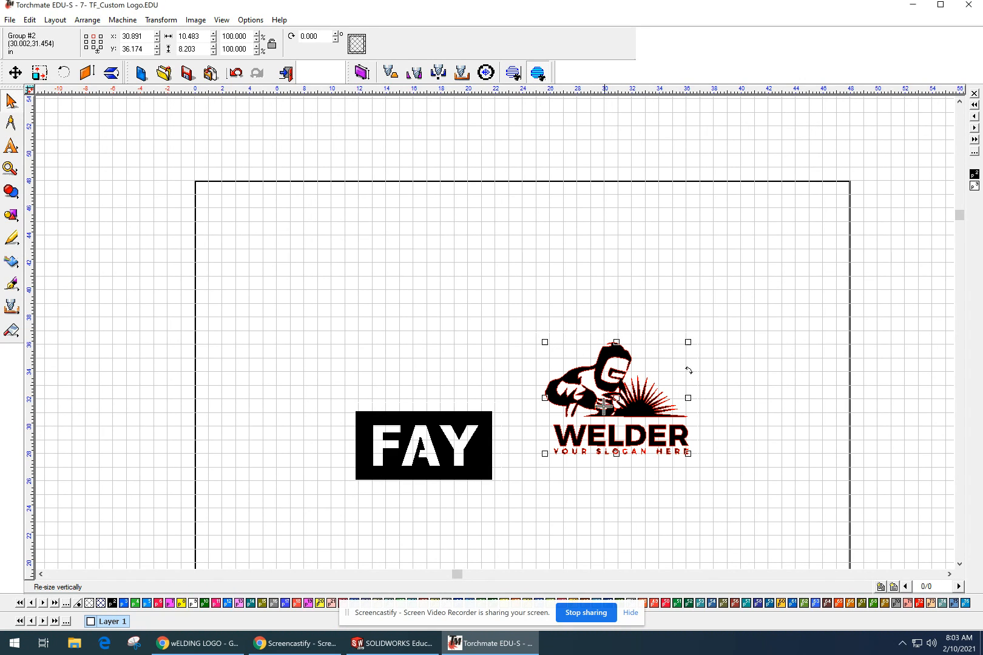
pyautogui.click(87, 20)
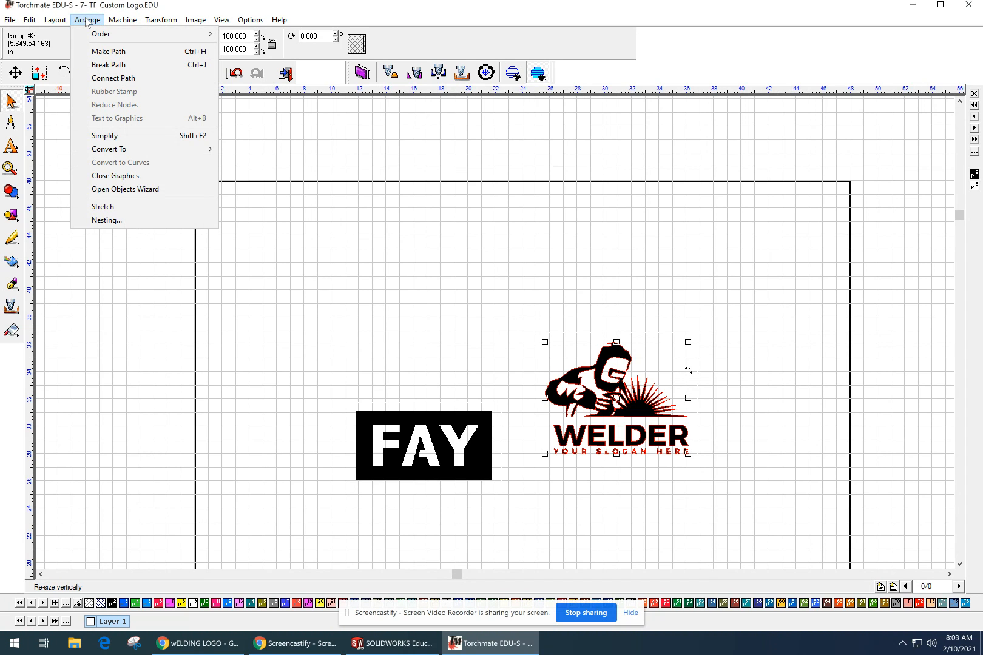
pyautogui.click(109, 64)
pyautogui.click(636, 435)
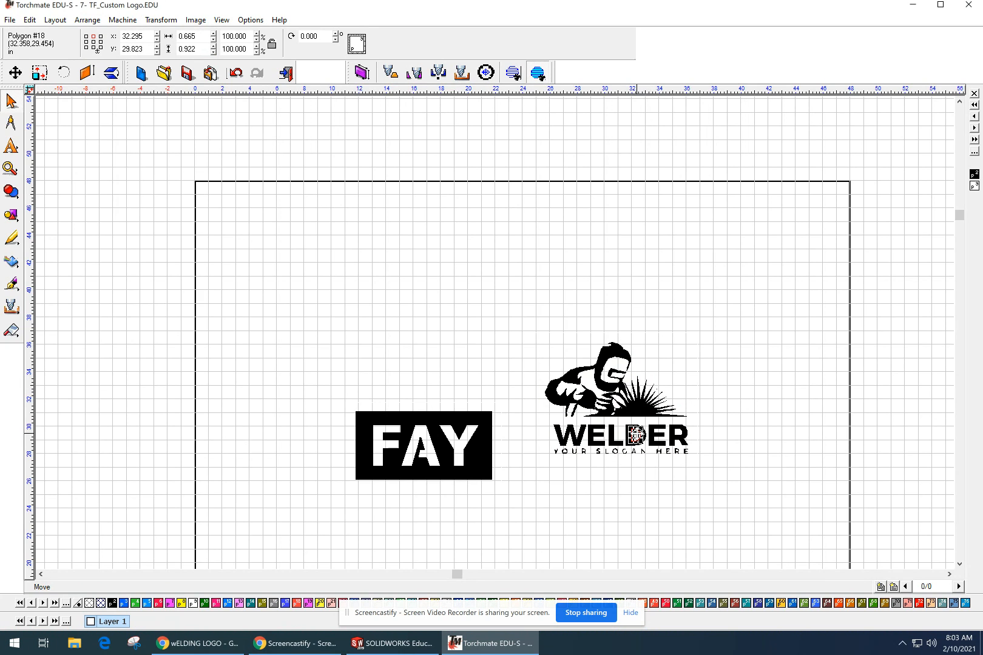
pyautogui.click(615, 434)
pyautogui.click(599, 433)
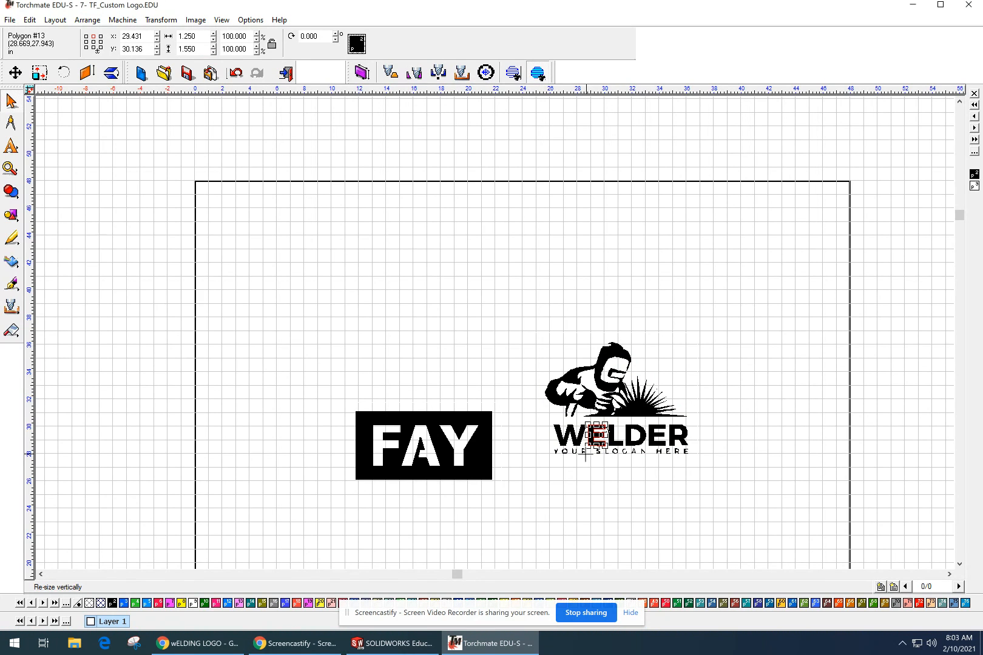
# Delete the WELDER lettering and the YOUR SLOGAN HERE line below the welder figure.
pyautogui.click(584, 452)
pyautogui.moveTo(542, 422); pyautogui.dragTo(731, 480)
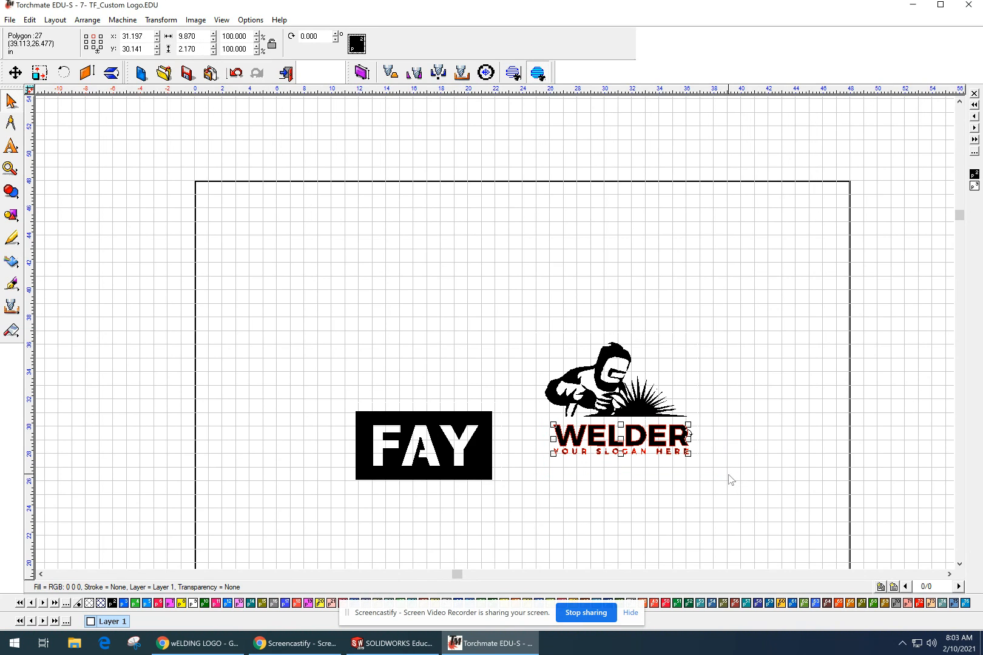
pyautogui.press('Delete')
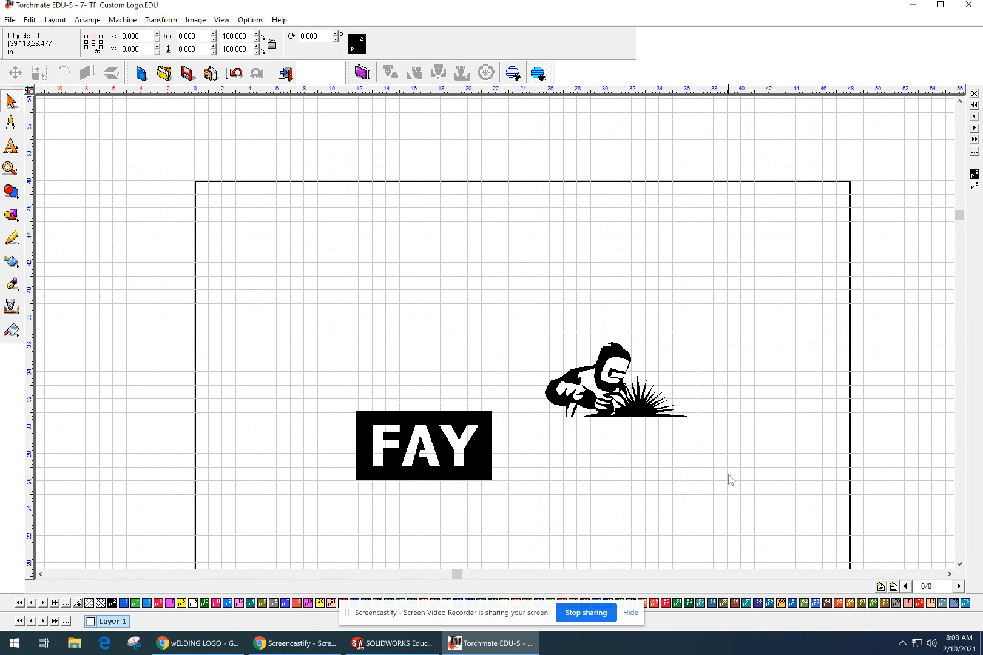
# Select all remaining pieces of the welder figure and sparks and combine them with Make Path.
pyautogui.click(635, 404)
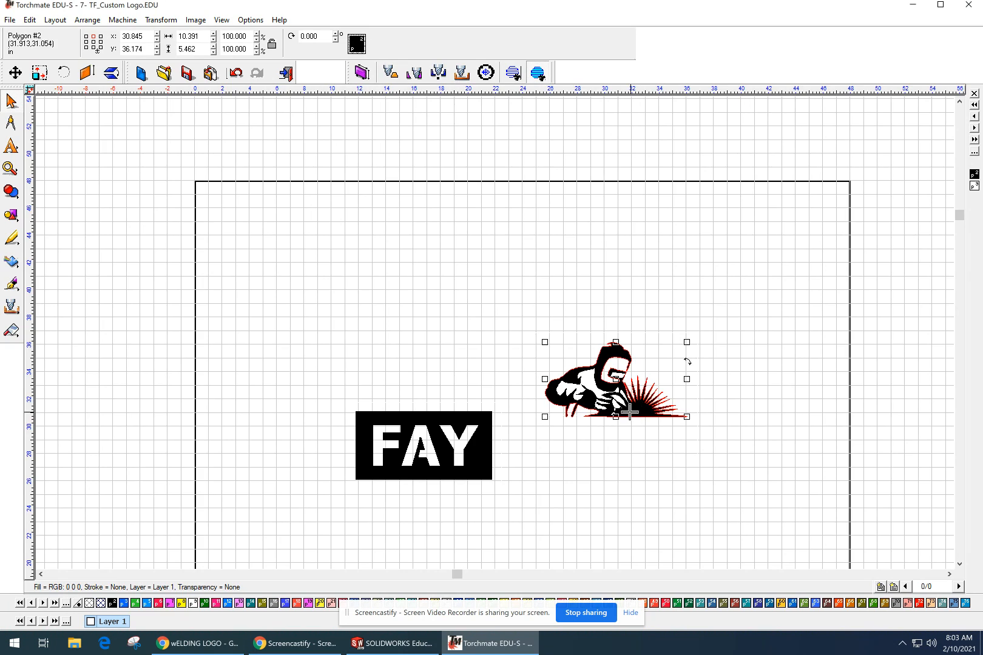
pyautogui.scroll(6, 668, 427)
pyautogui.scroll(-5, 396, 385)
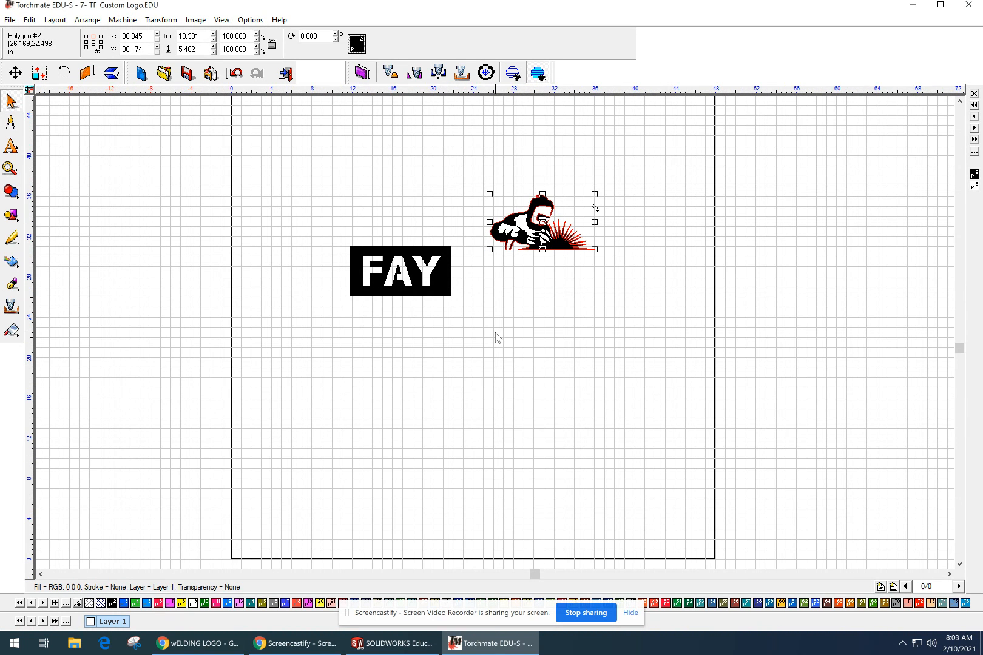
pyautogui.click(527, 293)
pyautogui.click(511, 229)
pyautogui.click(532, 288)
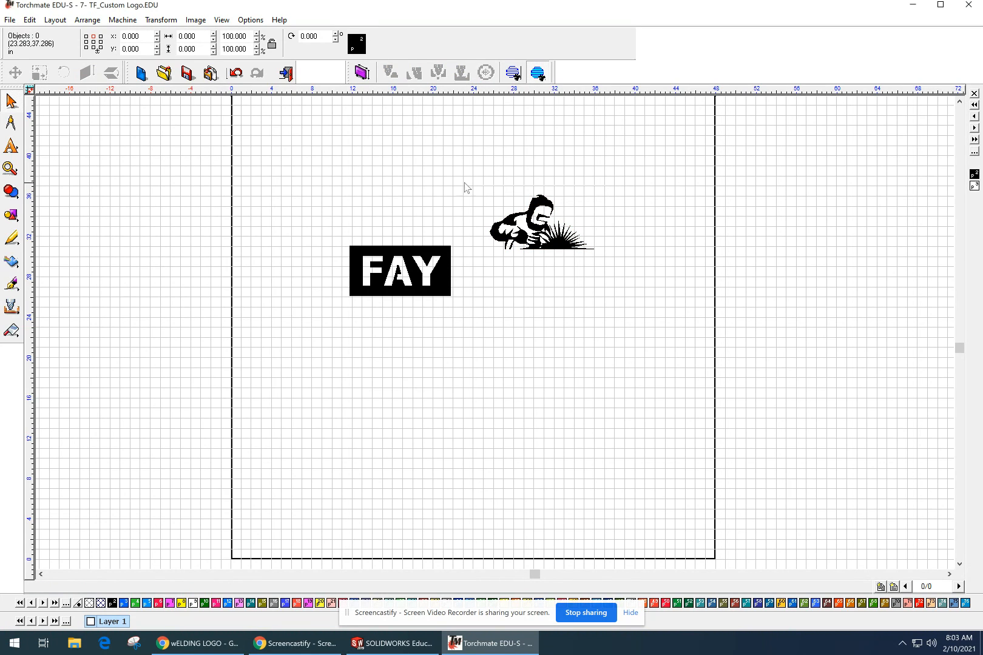
pyautogui.moveTo(461, 180); pyautogui.dragTo(618, 270)
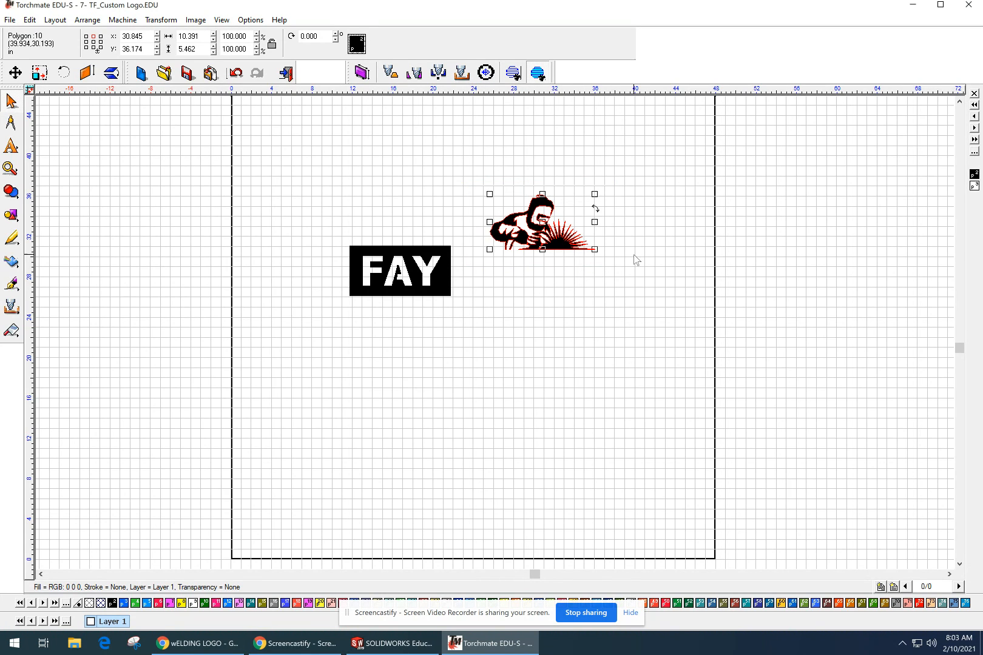
pyautogui.click(96, 22)
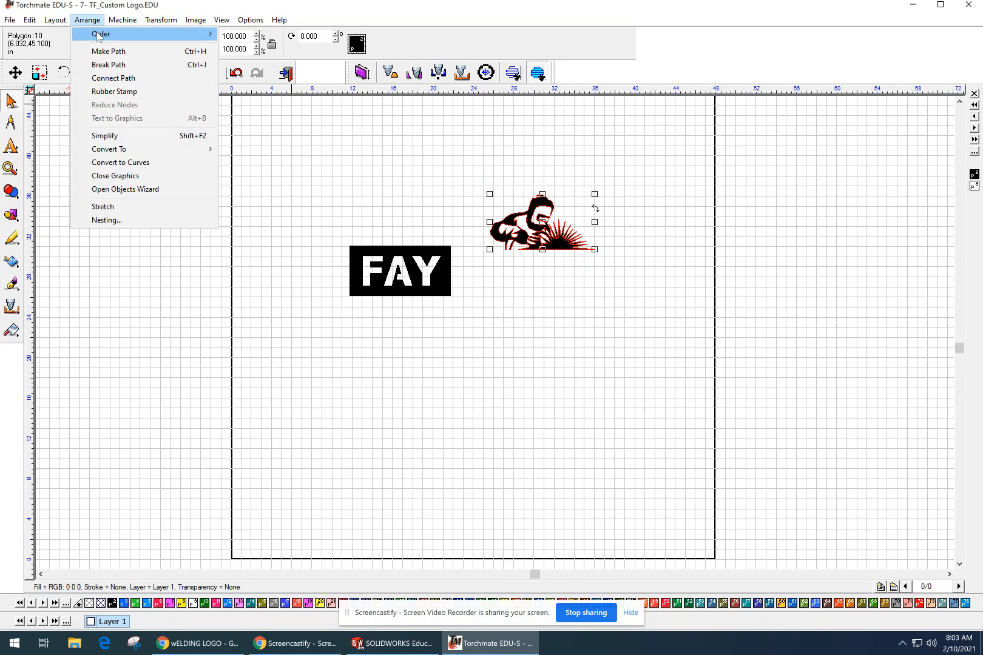
pyautogui.click(102, 51)
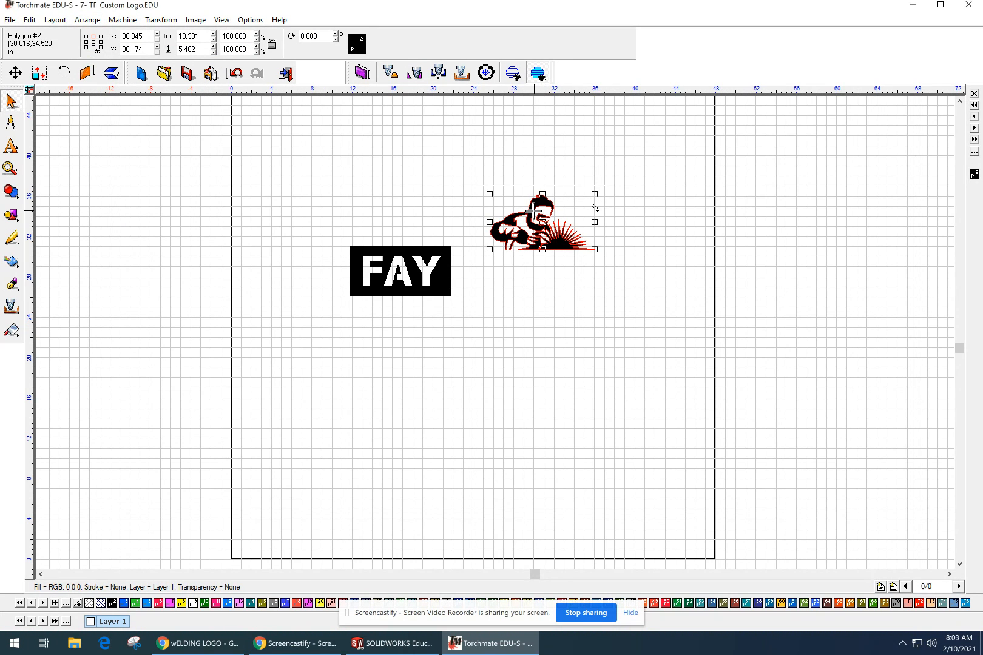
# Break the welder figure's path into separate pieces and select several inner pieces one by one to check them.
pyautogui.click(55, 19)
pyautogui.moveTo(88, 20)
pyautogui.click(109, 65)
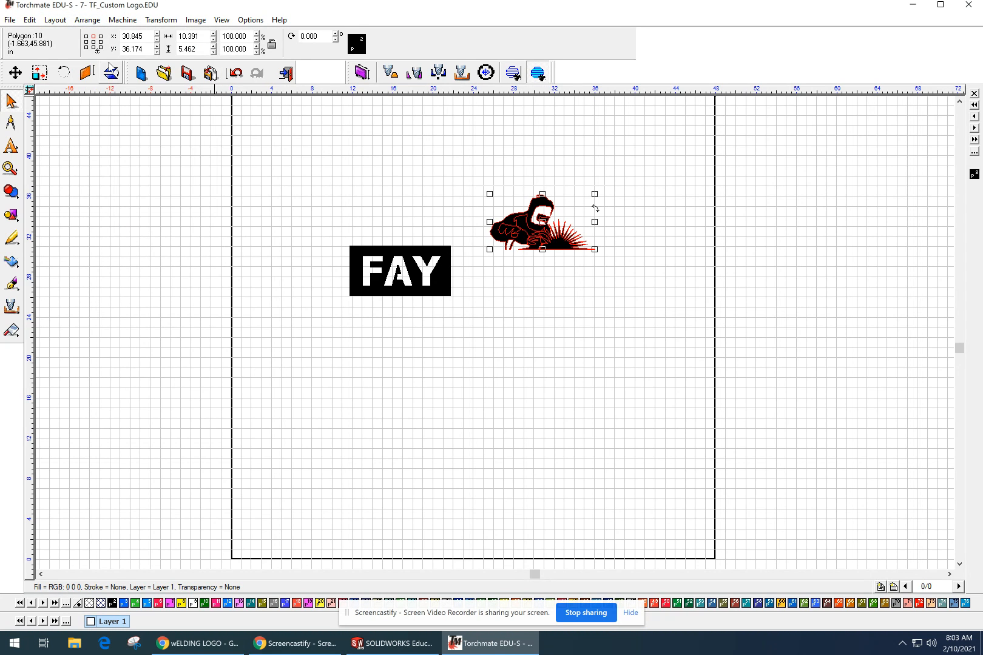
pyautogui.click(532, 302)
pyautogui.scroll(1, 544, 244)
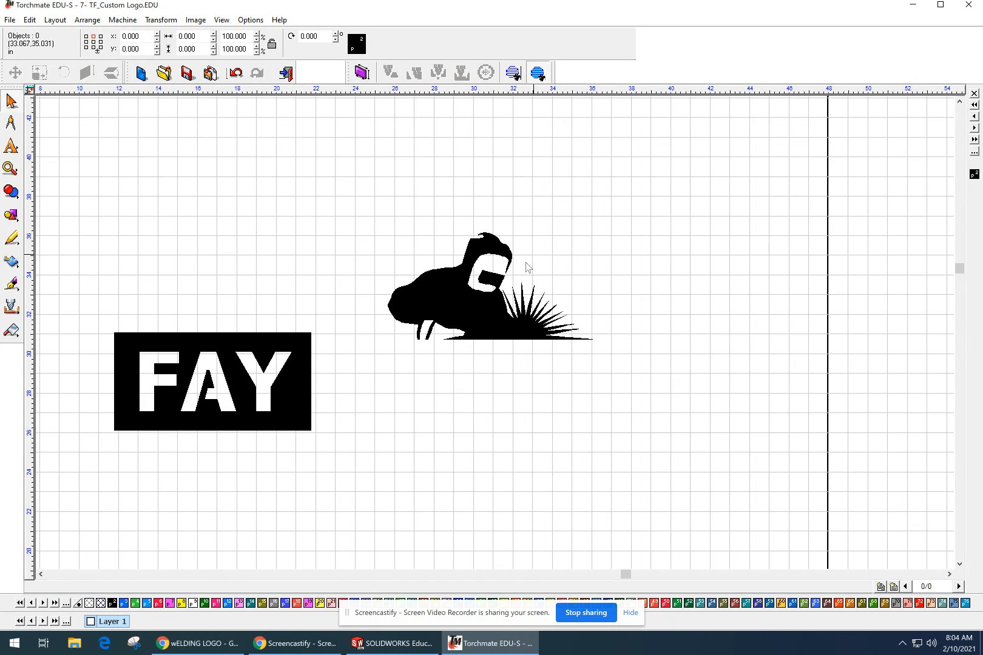
pyautogui.scroll(1, 483, 323)
pyautogui.click(493, 298)
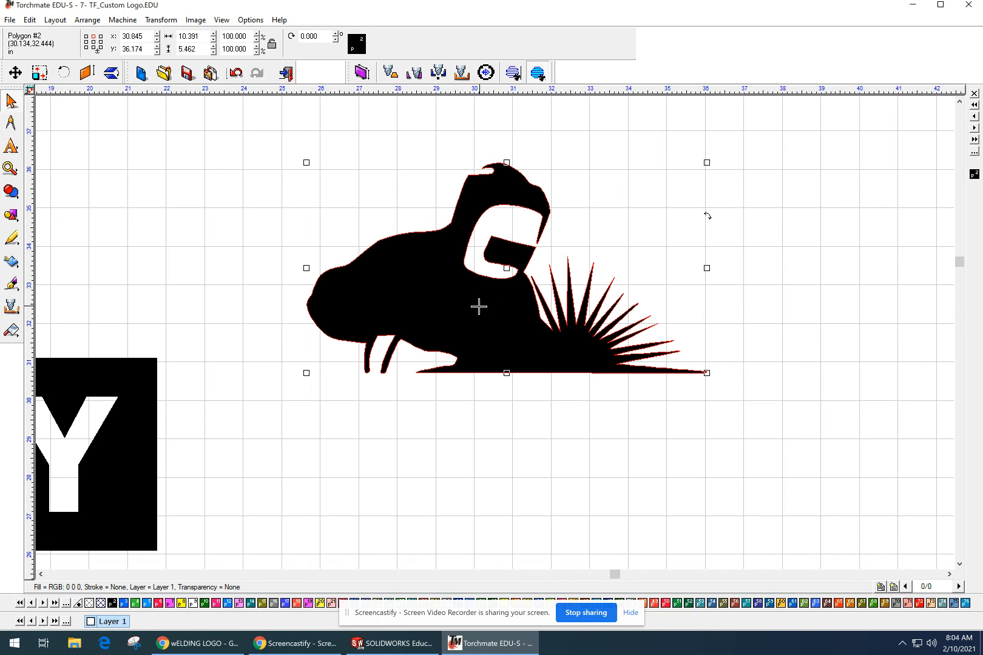
pyautogui.click(472, 313)
pyautogui.click(459, 330)
pyautogui.click(437, 331)
pyautogui.click(456, 288)
pyautogui.click(489, 291)
pyautogui.click(508, 334)
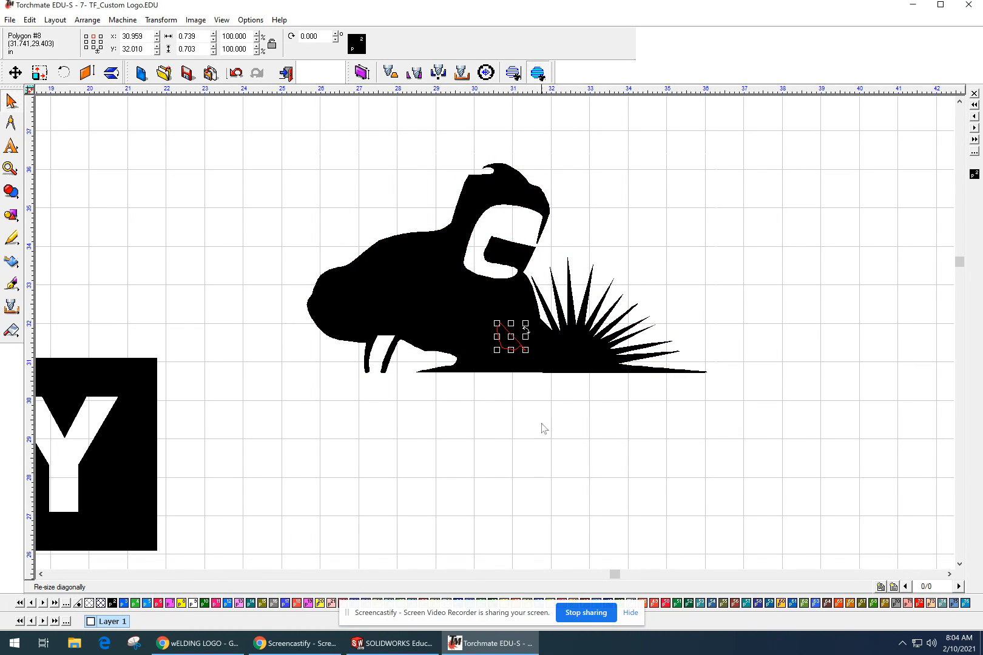
pyautogui.click(541, 425)
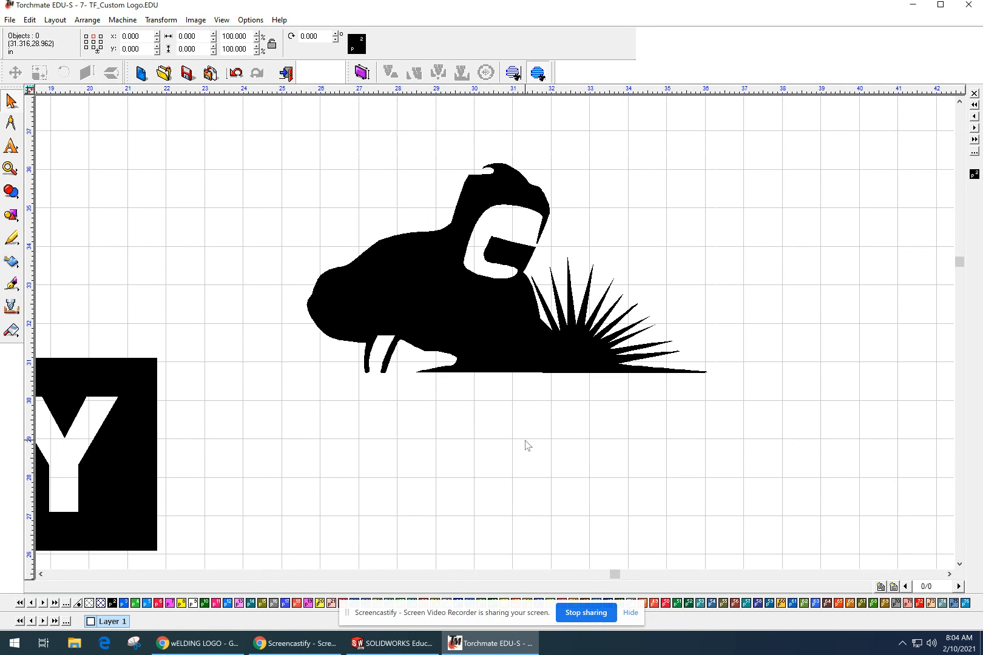
# Select all pieces of the welder figure and sparks again and recombine them with Make Path.
pyautogui.scroll(-2, 526, 444)
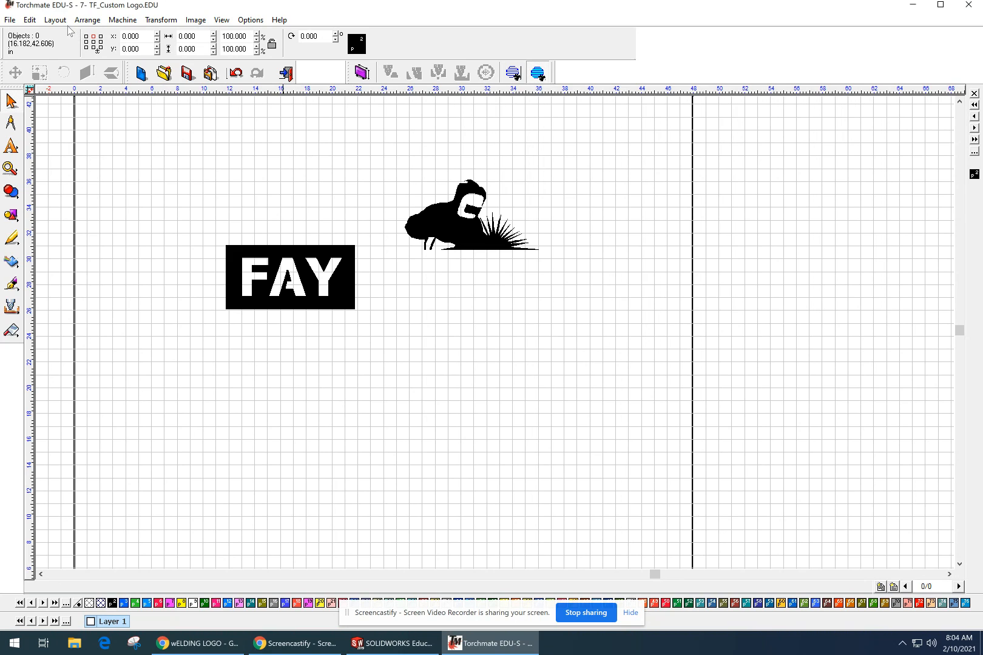
pyautogui.moveTo(397, 164); pyautogui.dragTo(552, 273)
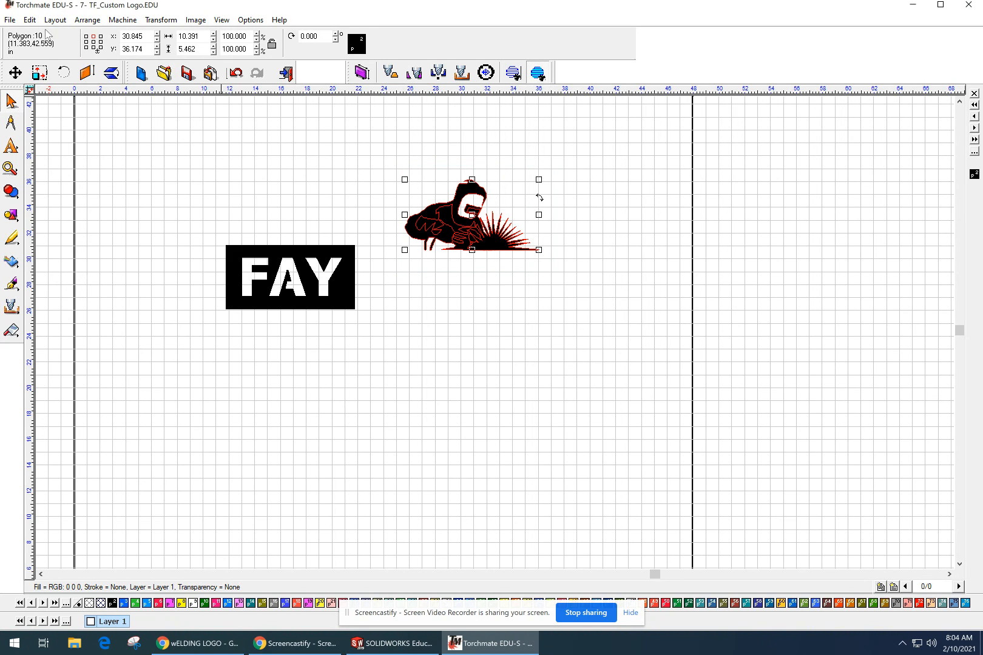
pyautogui.click(87, 20)
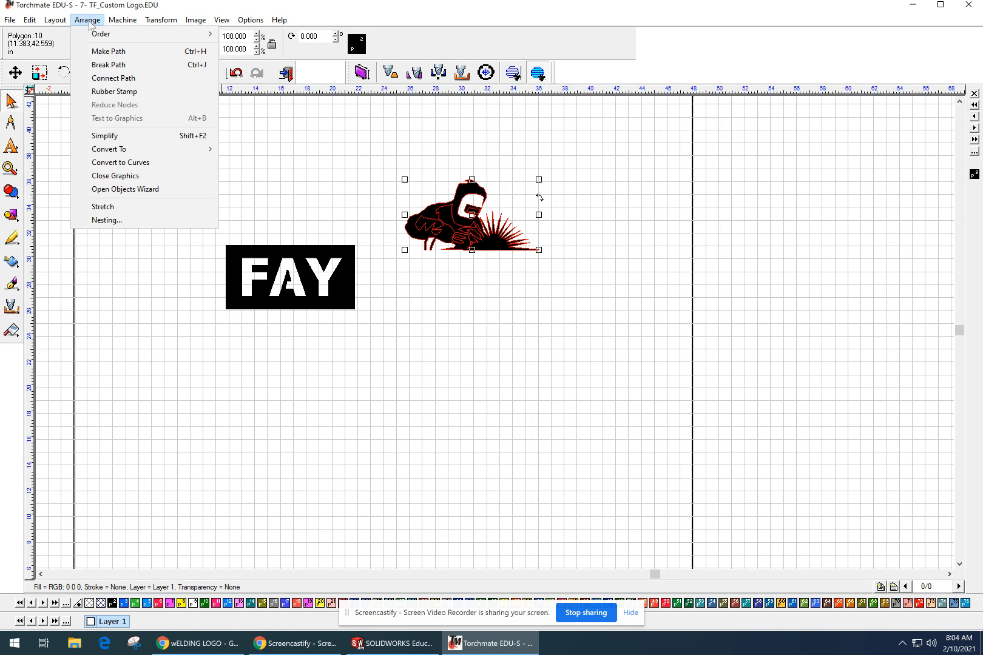
pyautogui.click(103, 52)
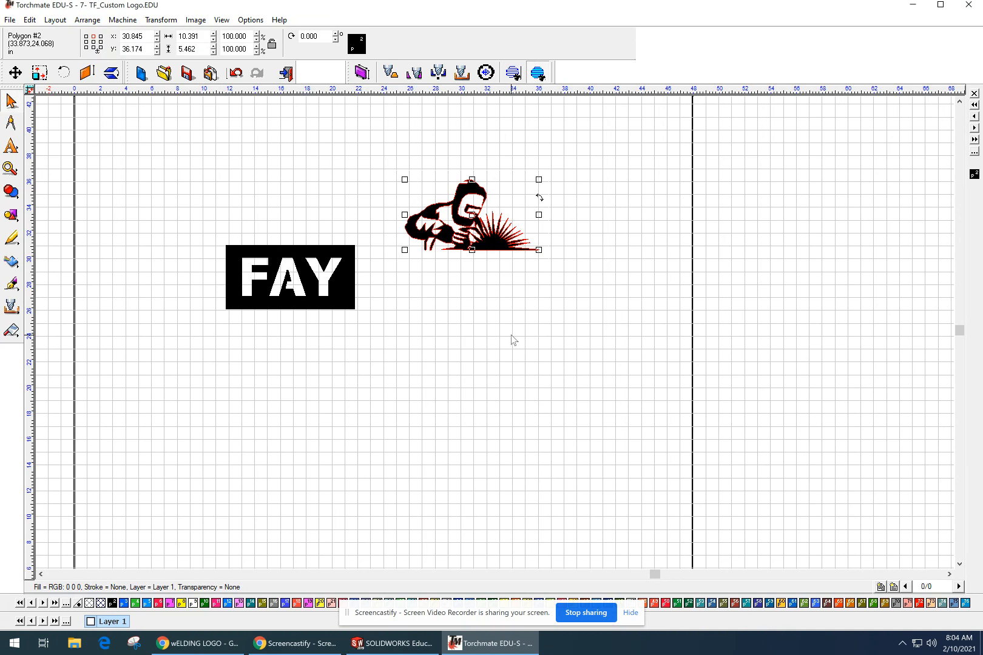
pyautogui.click(511, 335)
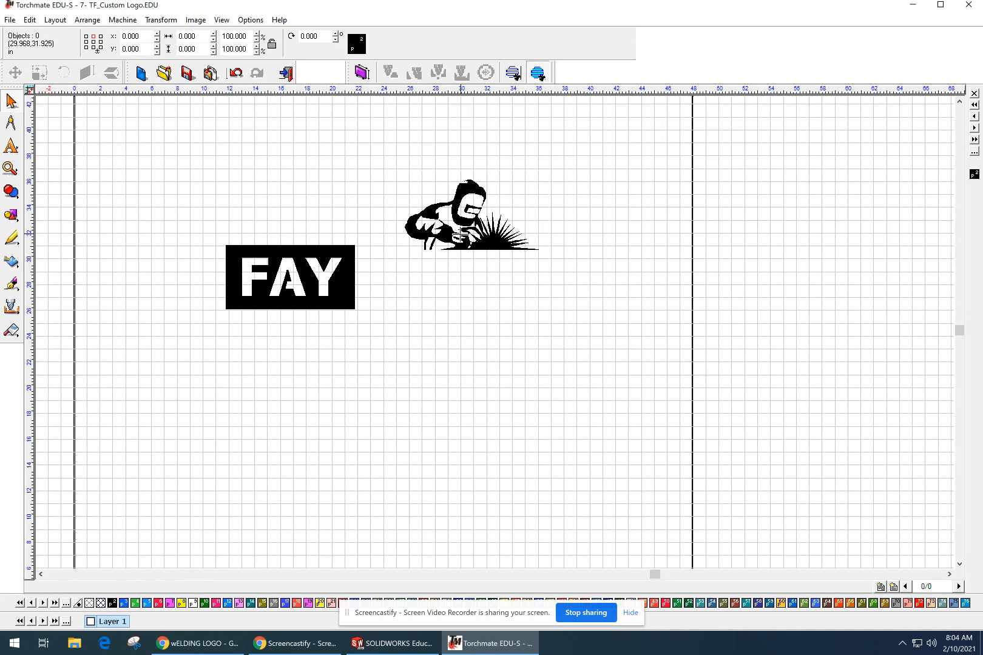
# Move the welder figure onto the FAY plate so its base line overlaps the plate's upper edge.
pyautogui.click(462, 246)
pyautogui.scroll(2, 495, 332)
pyautogui.moveTo(489, 277)
pyautogui.mouseDown()
pyautogui.moveTo(661, 279)
pyautogui.moveTo(603, 296)
pyautogui.moveTo(334, 292)
pyautogui.mouseUp()
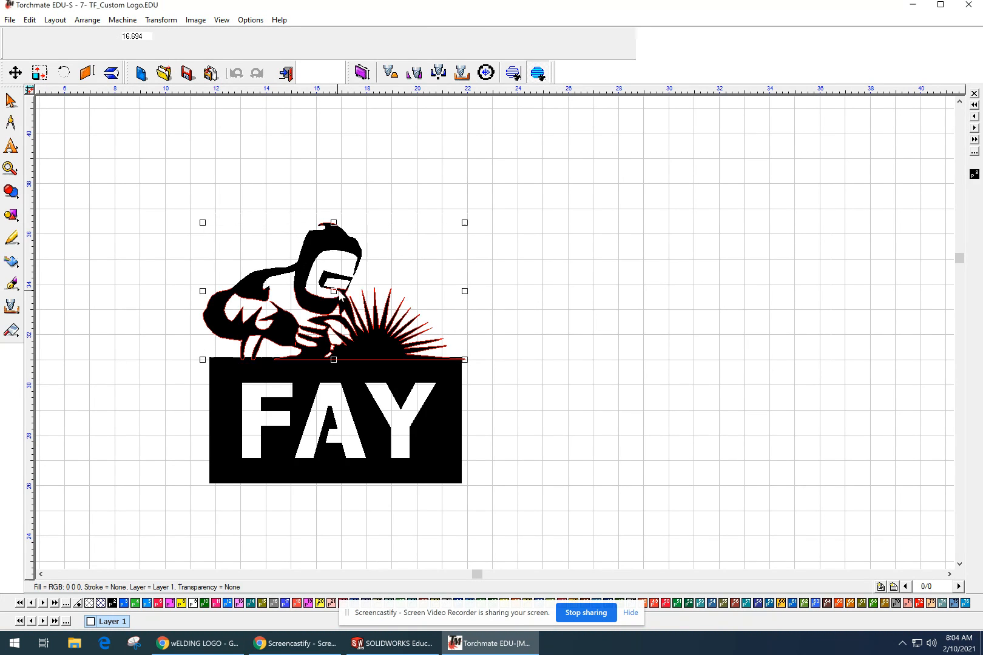
pyautogui.click(586, 329)
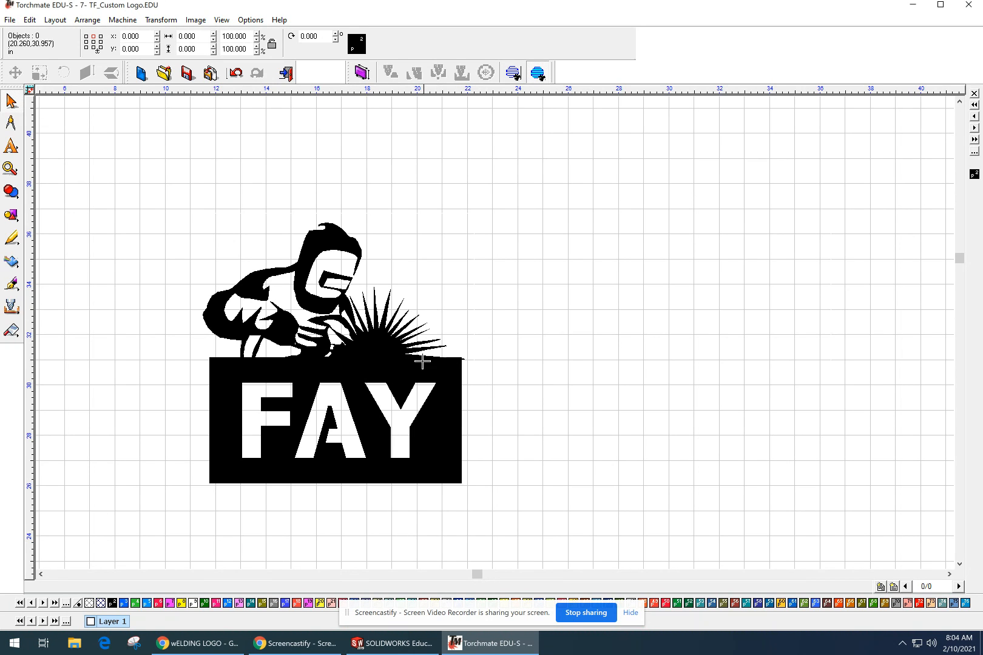
# Shift the welder figure slightly left so the right tip of its base line aligns with the plate's right edge.
pyautogui.click(392, 351)
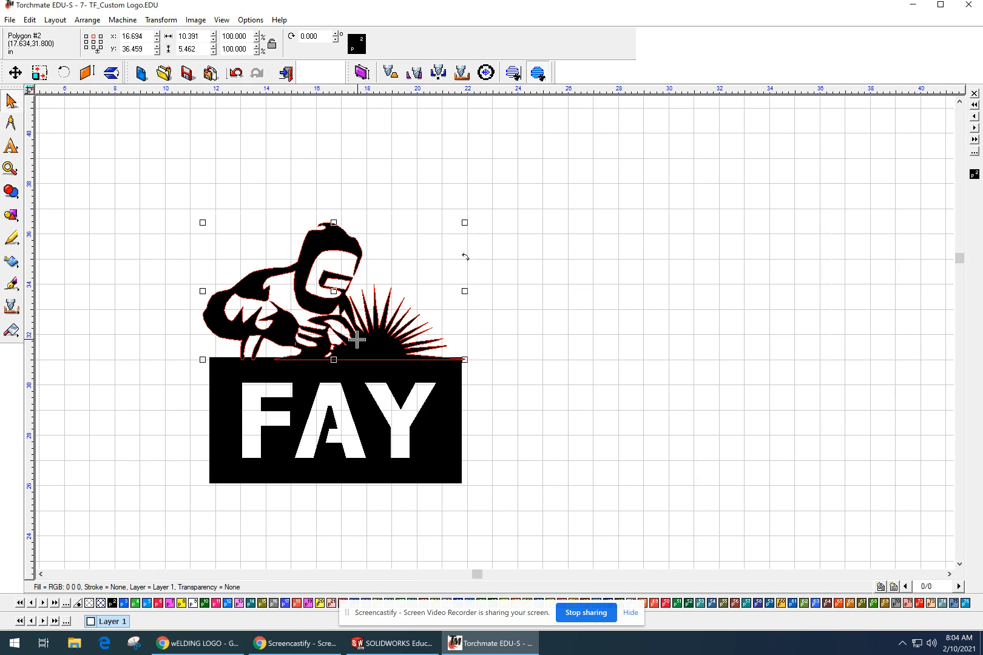
pyautogui.scroll(1, 474, 366)
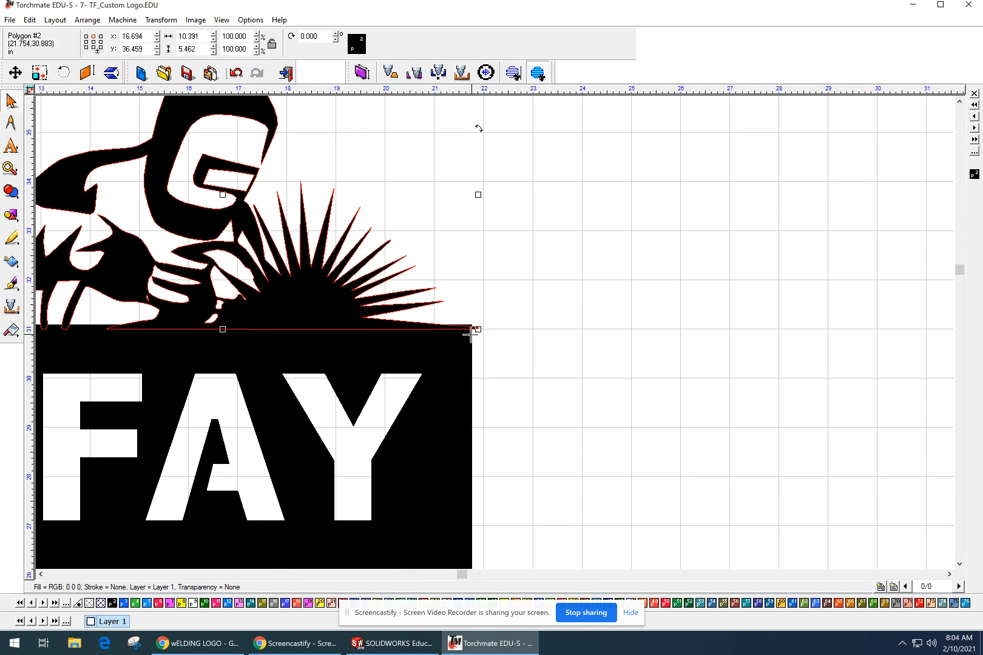
pyautogui.scroll(-1, 476, 341)
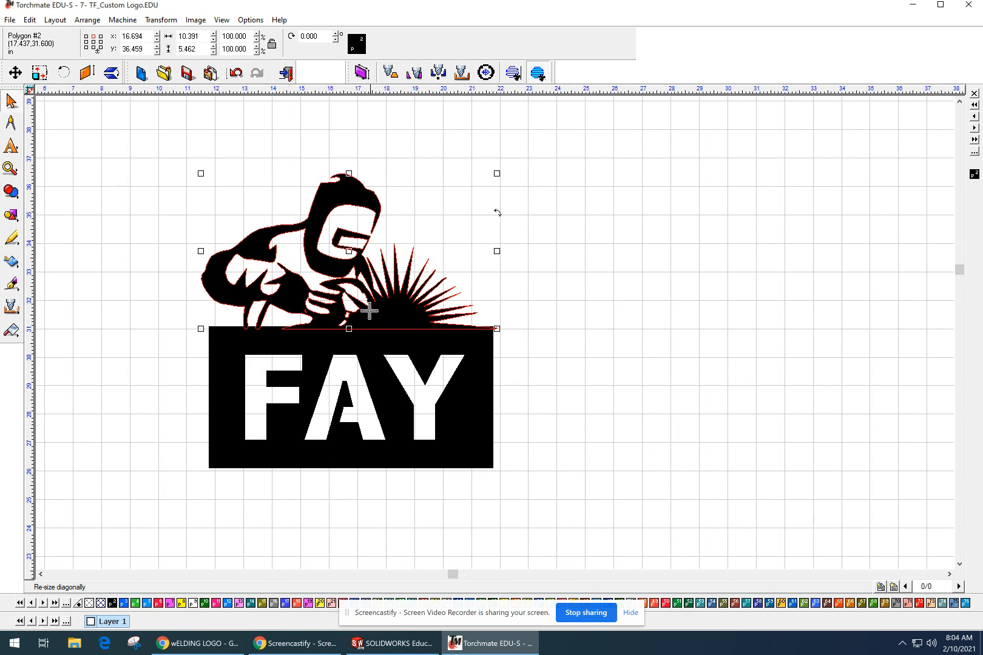
pyautogui.moveTo(350, 249); pyautogui.dragTo(343, 250)
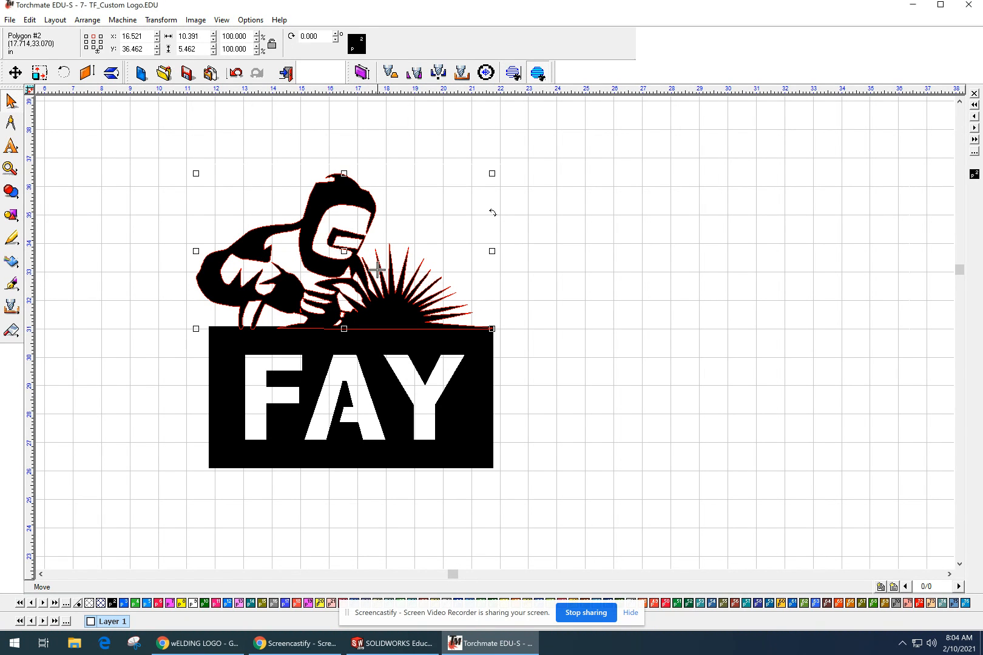
pyautogui.click(611, 332)
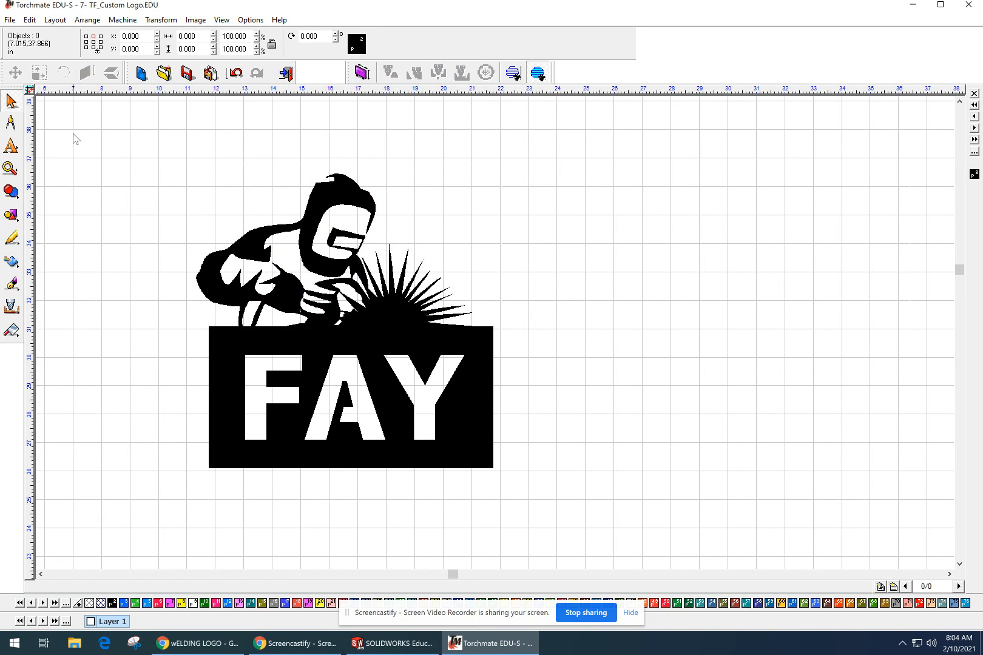
# Select the welder figure and the FAY plate individually to check whether they are separate objects.
pyautogui.moveTo(135, 143); pyautogui.dragTo(555, 509)
pyautogui.click(566, 488)
pyautogui.click(358, 276)
pyautogui.click(382, 361)
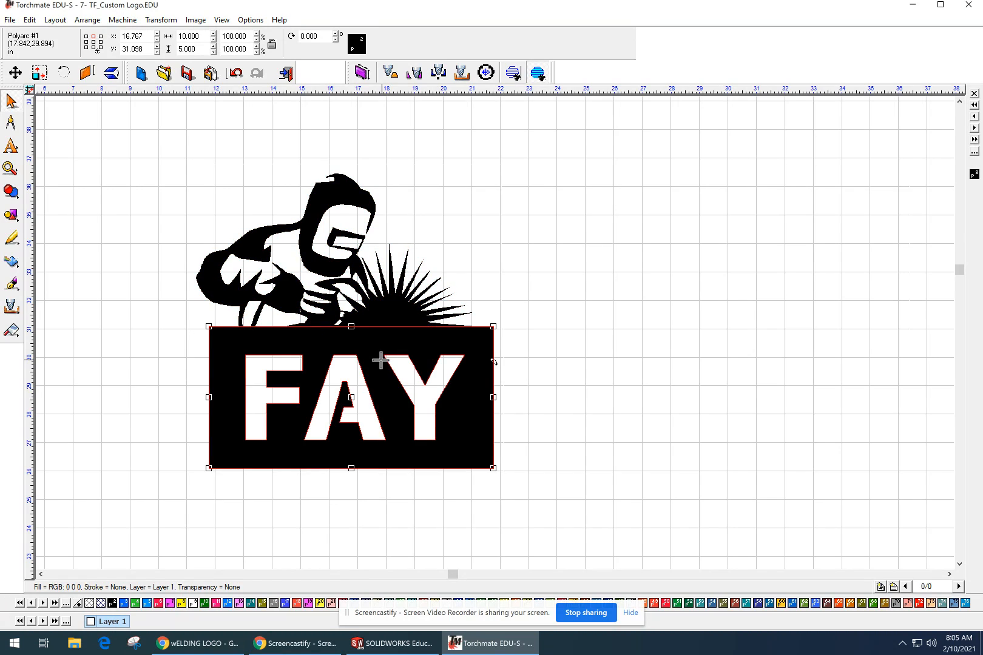
# Select the welder figure and the FAY plate together and weld them into one object.
pyautogui.moveTo(151, 128); pyautogui.dragTo(588, 506)
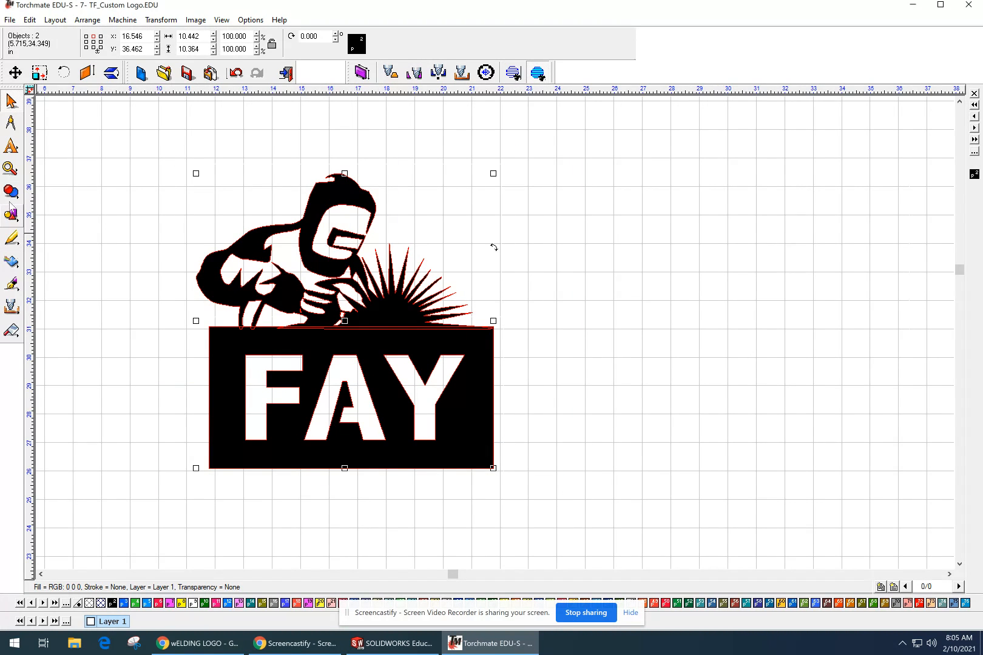
pyautogui.click(9, 198)
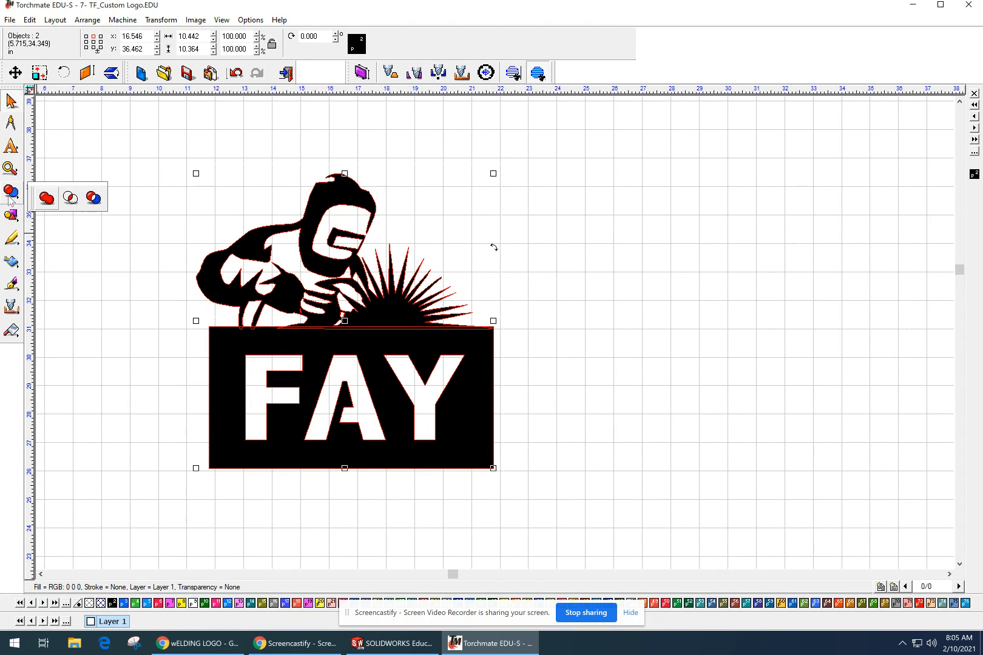
pyautogui.click(47, 199)
pyautogui.click(206, 309)
pyautogui.click(222, 326)
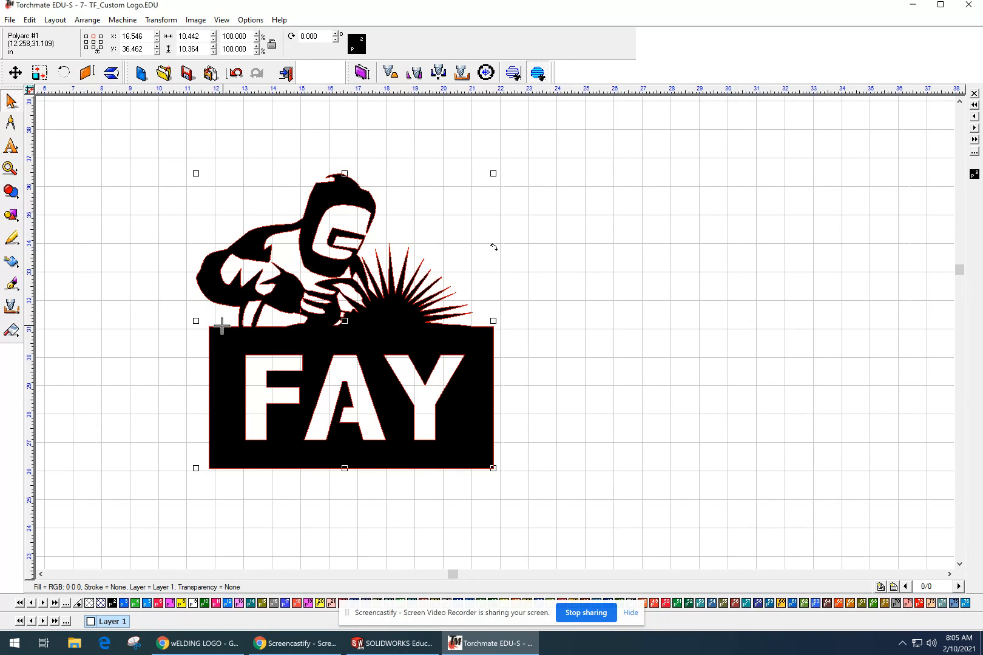
pyautogui.click(164, 282)
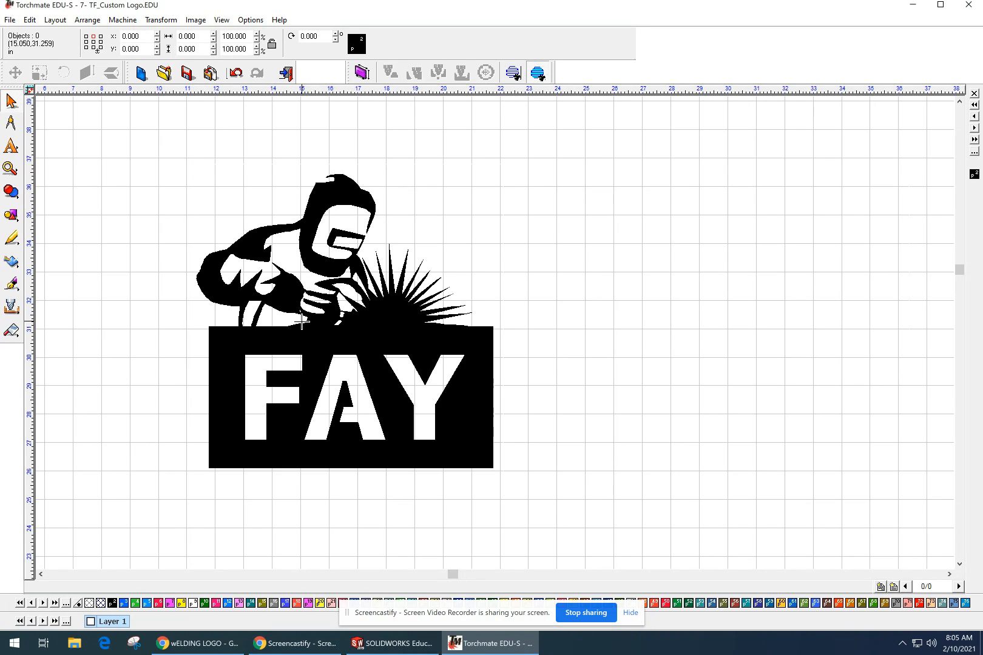
# Inspect the joint between the welder and the plate, and display the logo as outlines instead of filled shapes.
pyautogui.scroll(2, 301, 322)
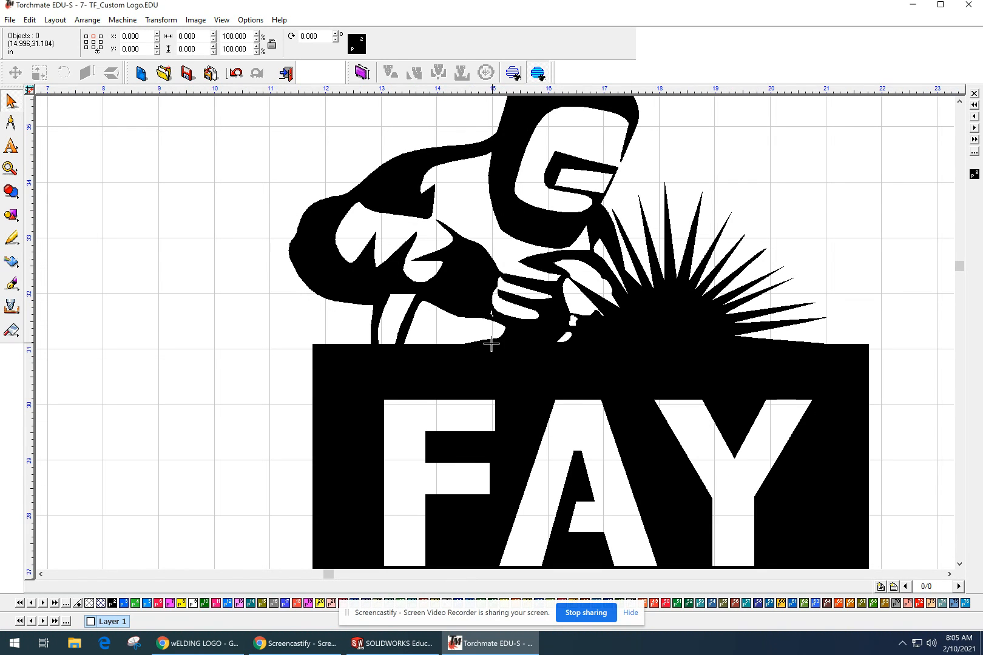
pyautogui.moveTo(540, 346); pyautogui.dragTo(445, 361, button='middle')
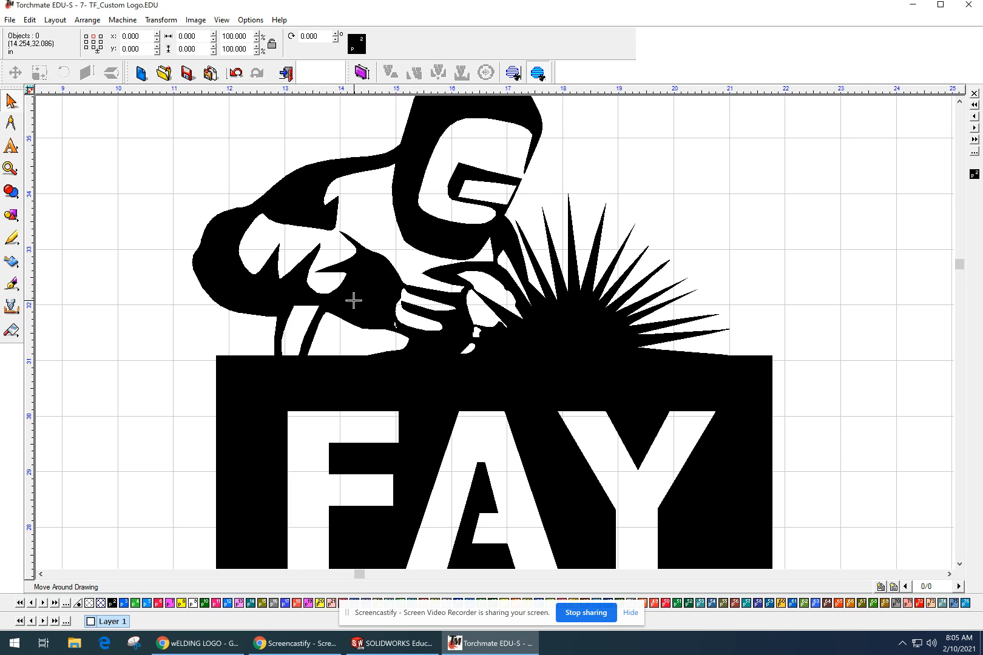
pyautogui.scroll(-2, 354, 301)
pyautogui.moveTo(566, 390); pyautogui.dragTo(494, 378, button='middle')
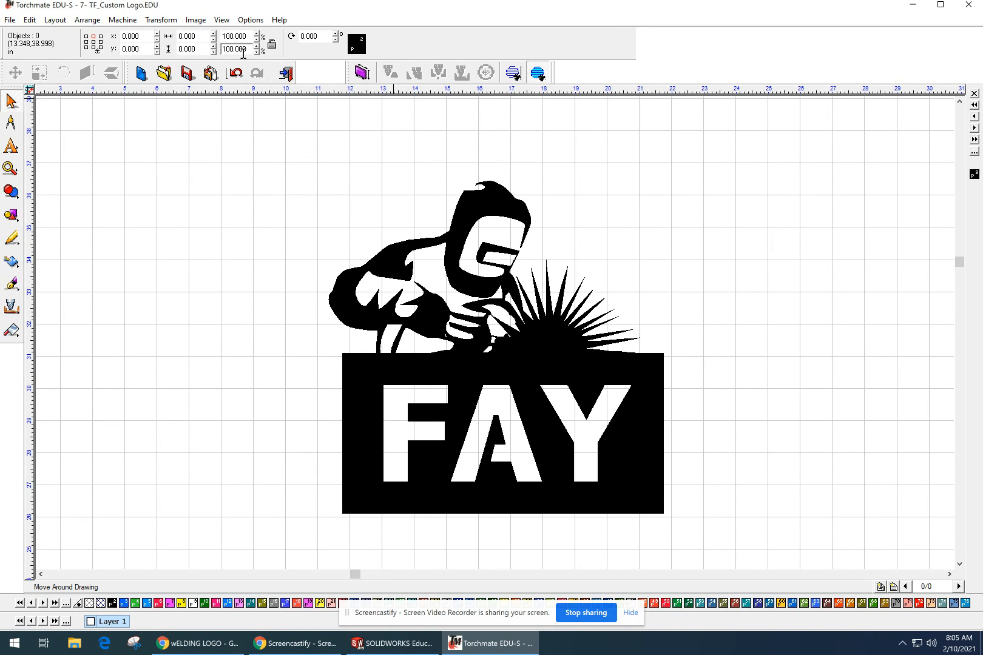
pyautogui.click(223, 21)
pyautogui.click(237, 47)
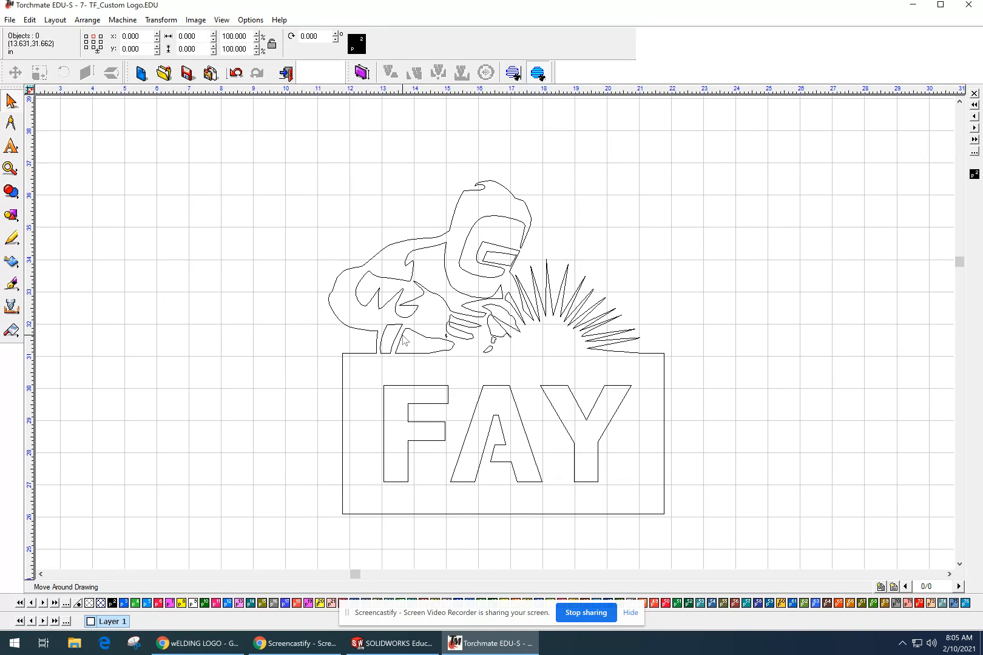
# Edit the logo's nodes, delete the tiny stray contour beside the welder's glove, and apply the change.
pyautogui.scroll(3, 492, 363)
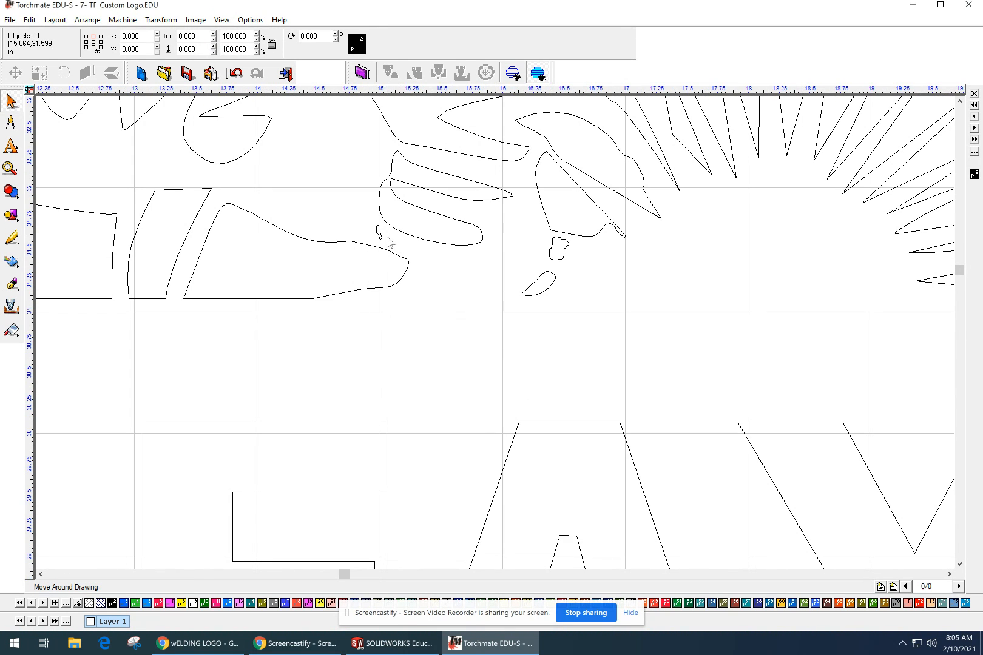
pyautogui.doubleClick(380, 238)
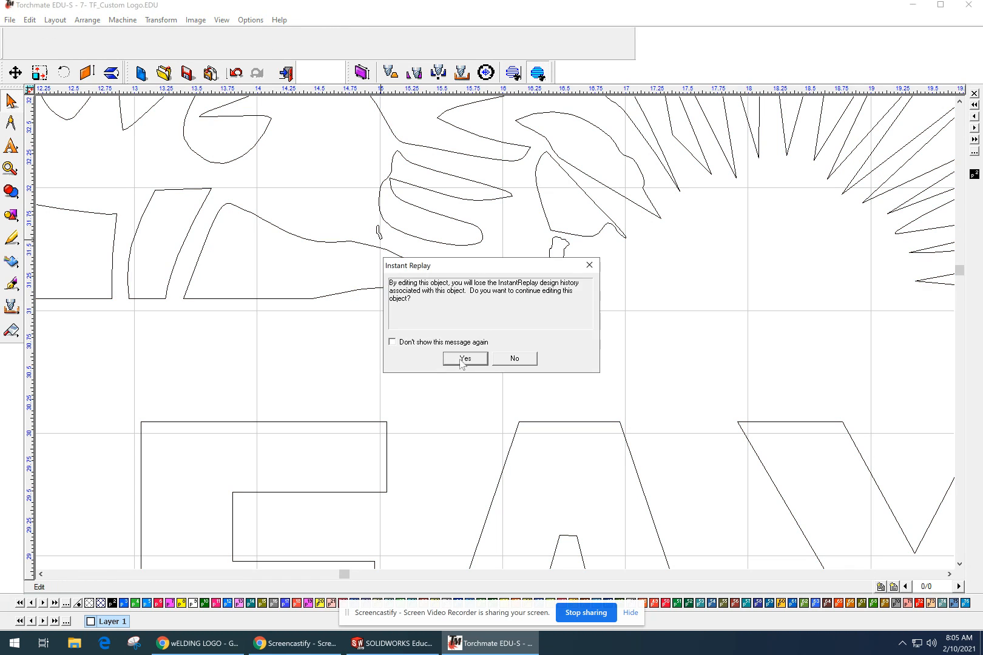
pyautogui.click(465, 359)
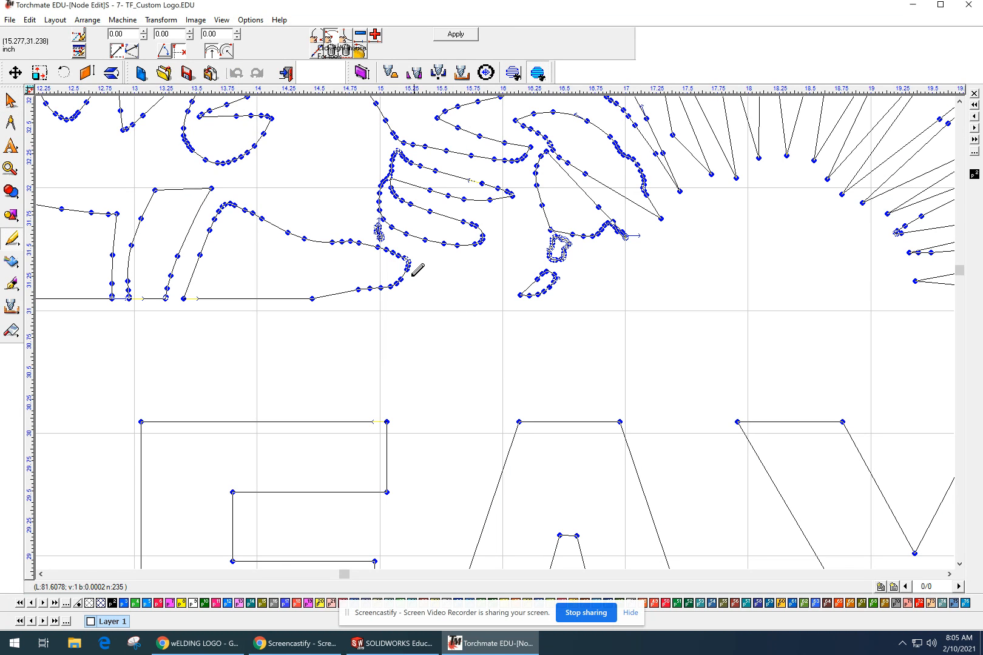
pyautogui.scroll(2, 375, 217)
pyautogui.moveTo(499, 329); pyautogui.dragTo(560, 404)
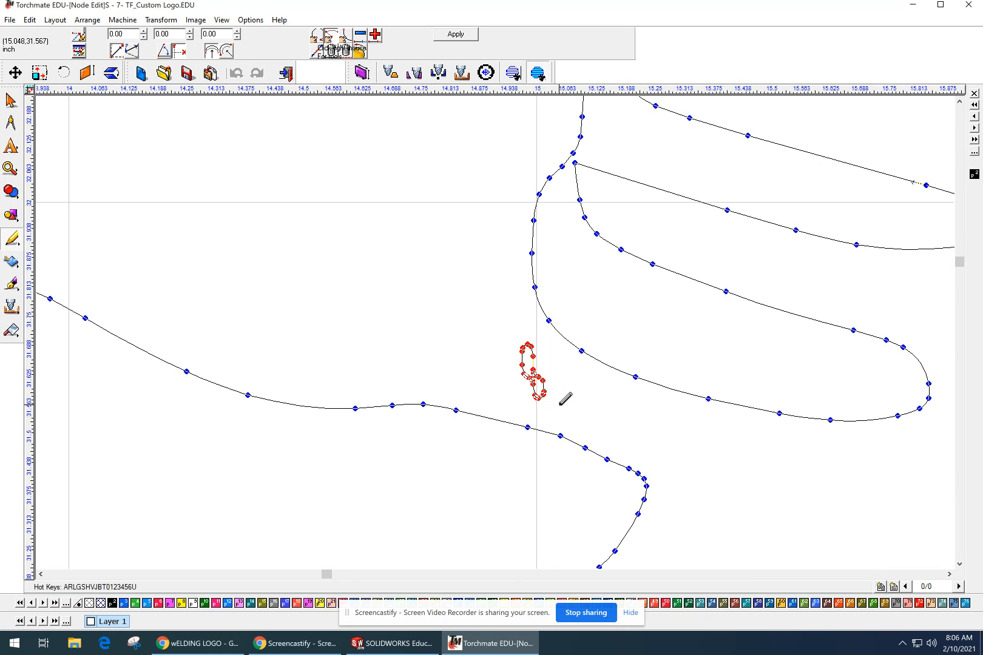
pyautogui.press('Delete')
pyautogui.scroll(-2, 501, 327)
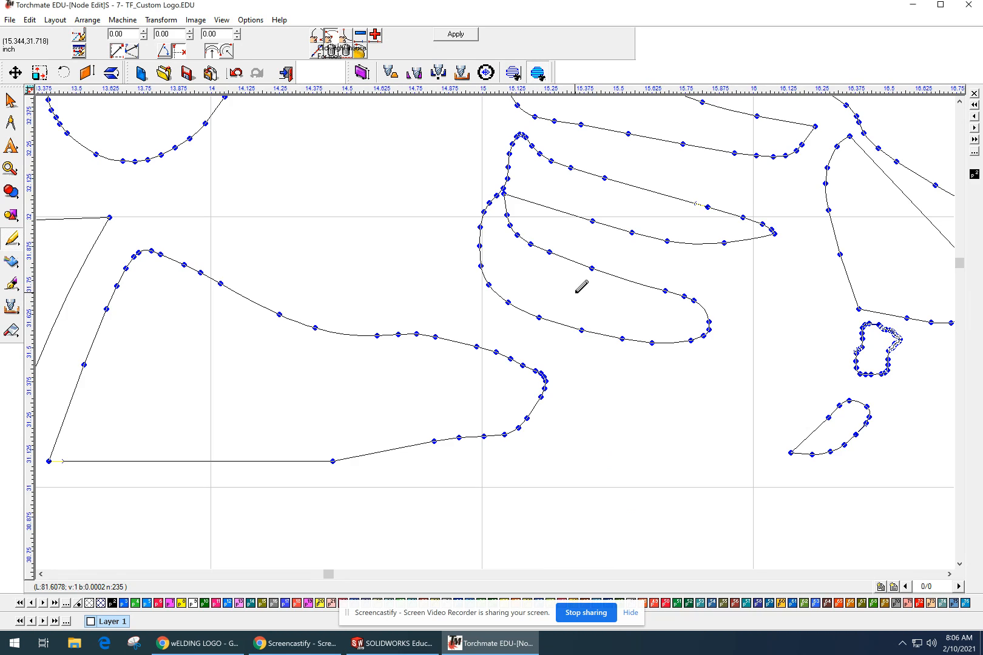
pyautogui.scroll(-2, 581, 286)
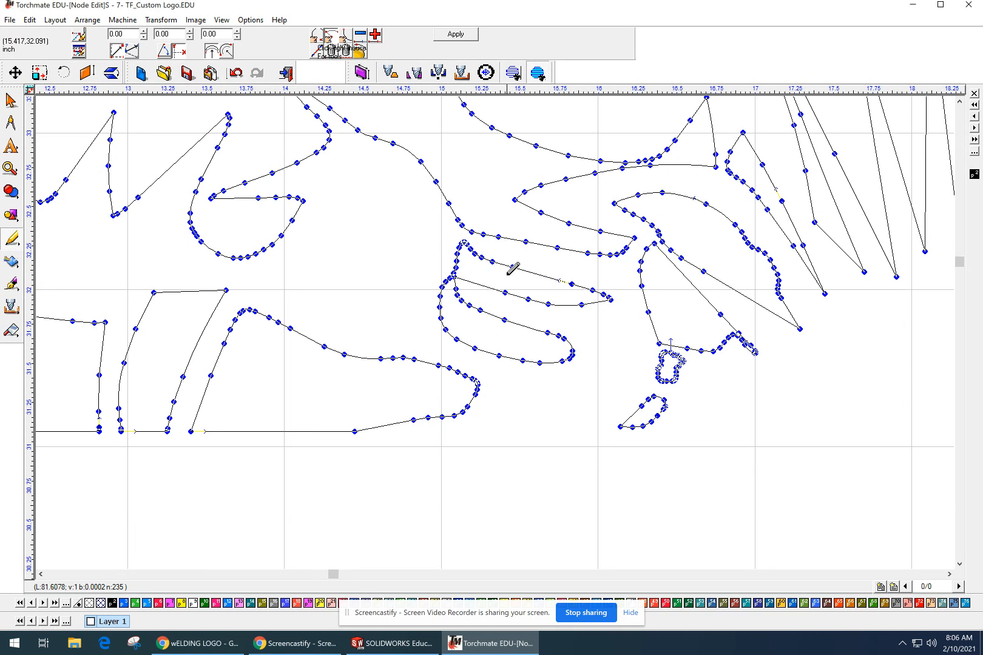
pyautogui.click(463, 37)
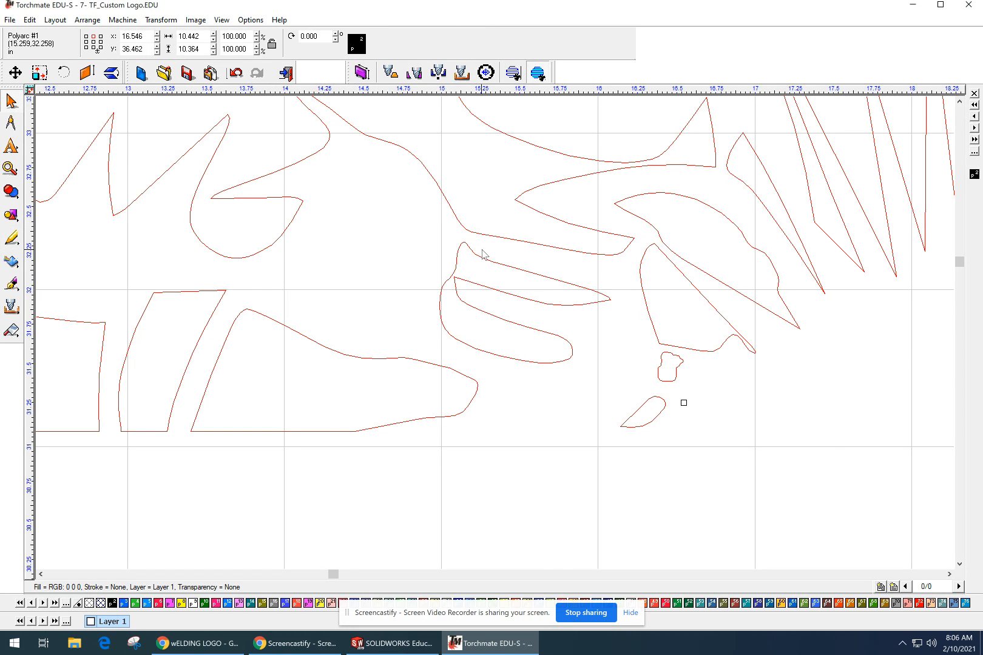
# Edit the logo's nodes and delete the extra node beside the upper front corner of the helmet's lens window.
pyautogui.scroll(-3, 482, 250)
pyautogui.moveTo(637, 428); pyautogui.dragTo(599, 405, button='middle')
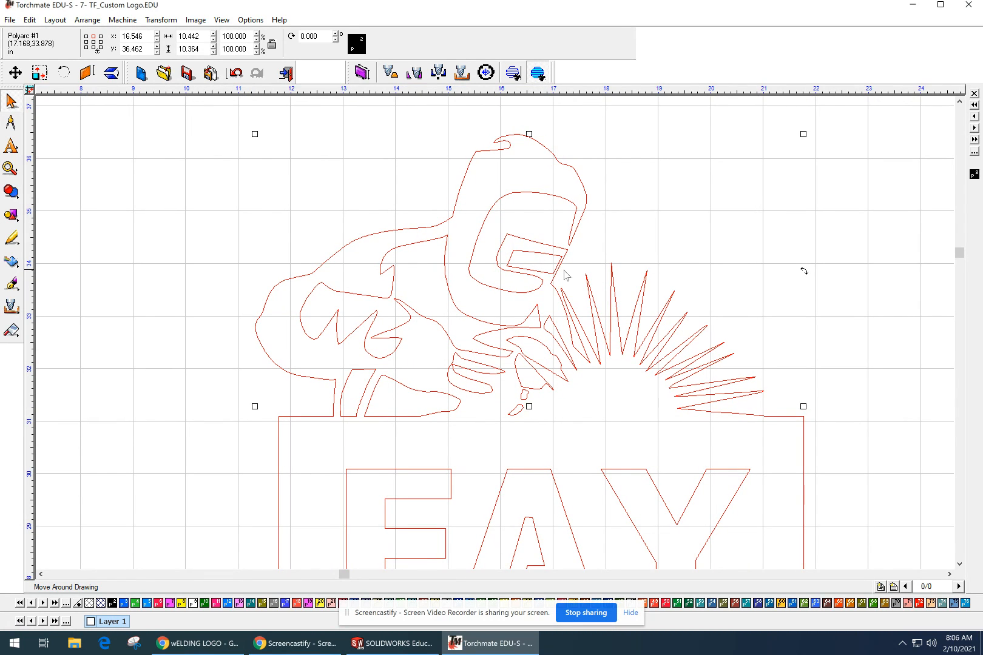
pyautogui.scroll(2, 564, 276)
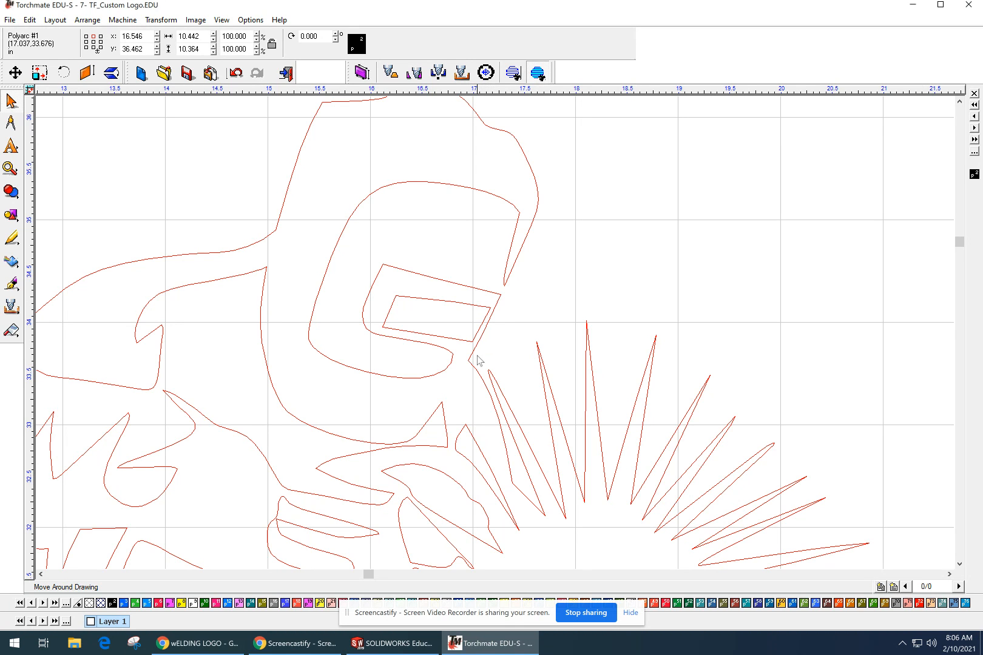
pyautogui.scroll(-2, 494, 333)
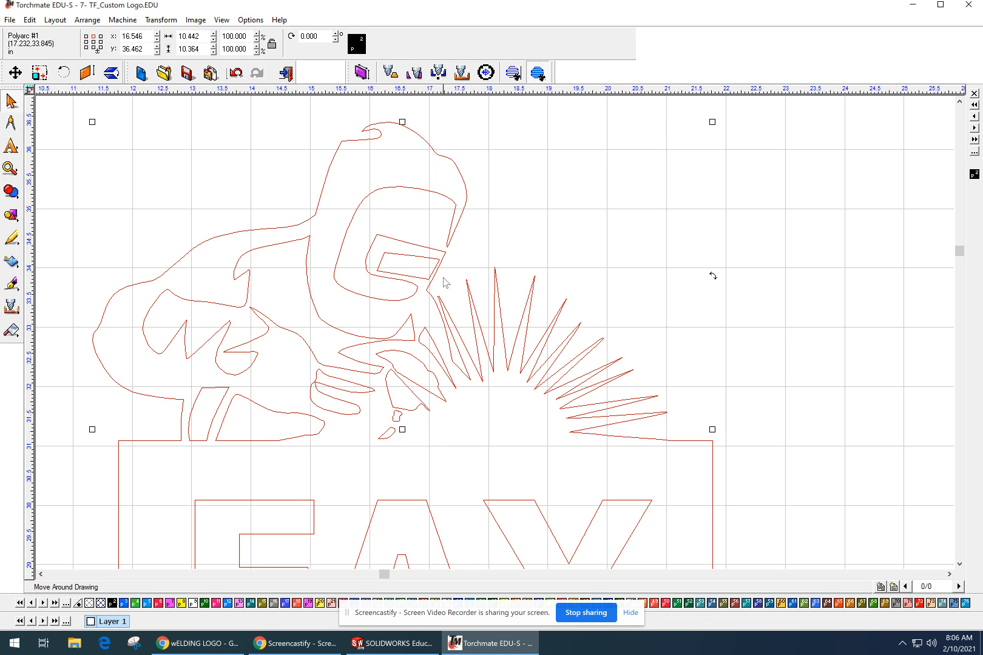
pyautogui.scroll(2, 429, 277)
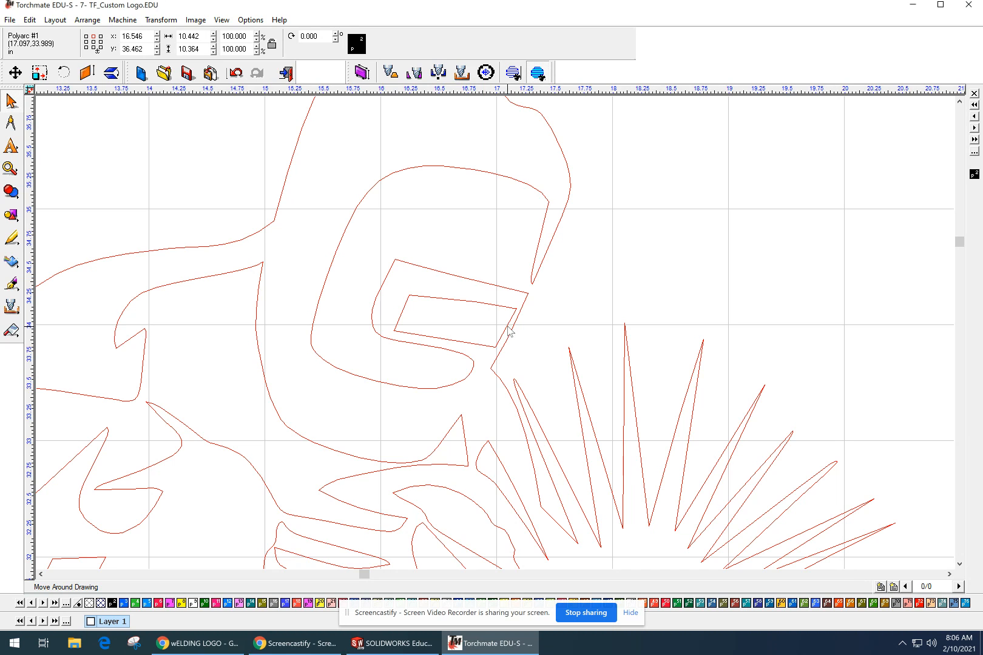
pyautogui.click(508, 327)
pyautogui.doubleClick(505, 326)
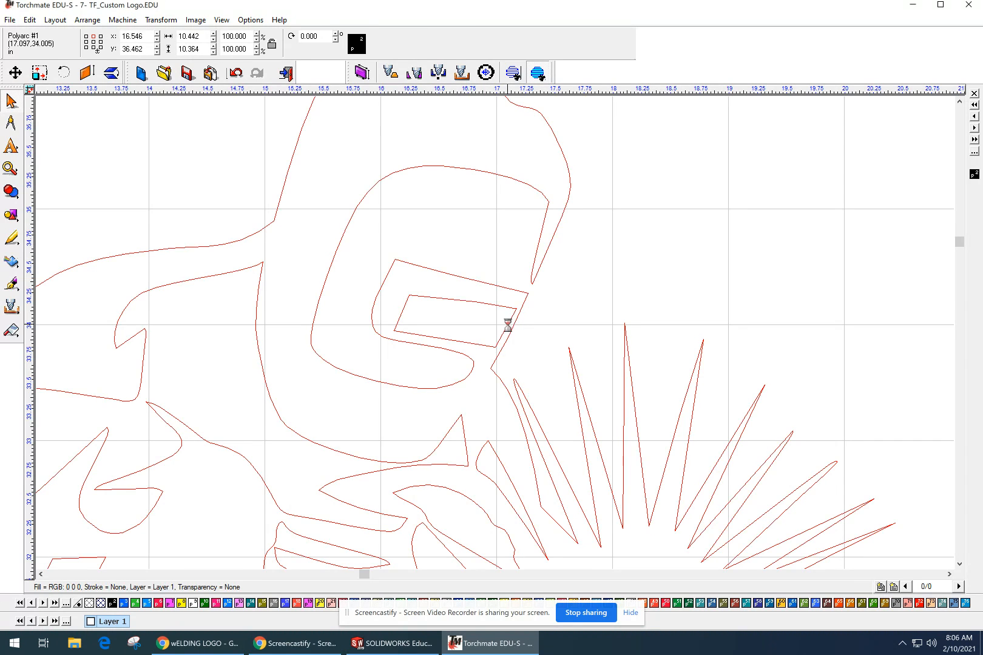
pyautogui.scroll(2, 500, 325)
pyautogui.scroll(1, 525, 333)
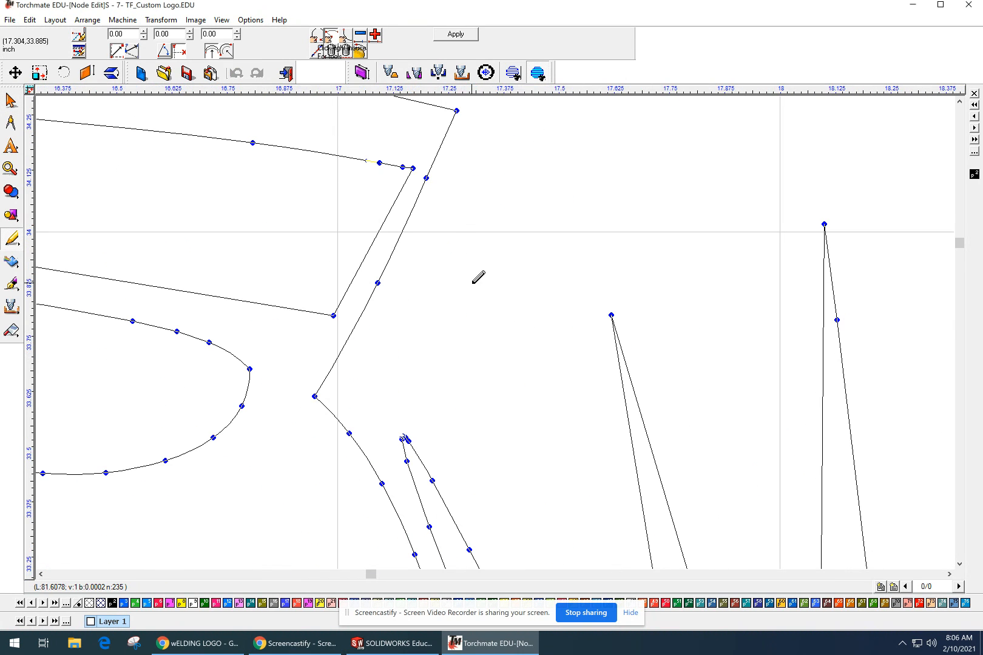
pyautogui.click(402, 167)
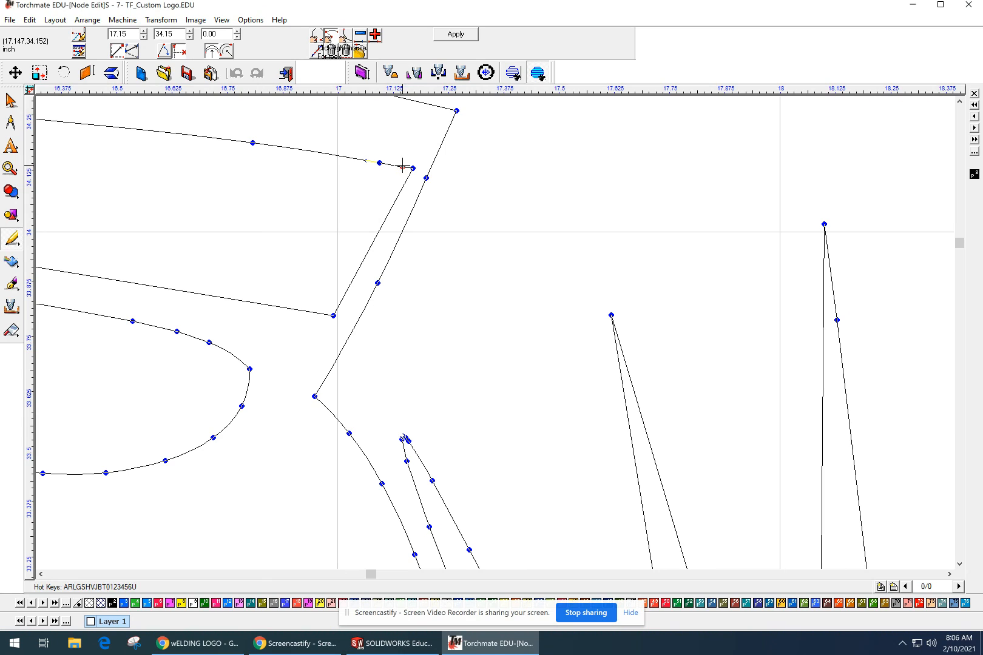
pyautogui.press('Delete')
# Bow the lens window's front edge slightly, shift its two corner nodes inward away from the helmet's outer edge, and apply the node edits.
pyautogui.click(413, 168)
pyautogui.keyDown('shift'); pyautogui.click(333, 316); pyautogui.keyUp('shift')
pyautogui.moveTo(366, 259)
pyautogui.mouseDown()
pyautogui.moveTo(345, 248)
pyautogui.moveTo(371, 255)
pyautogui.mouseUp()
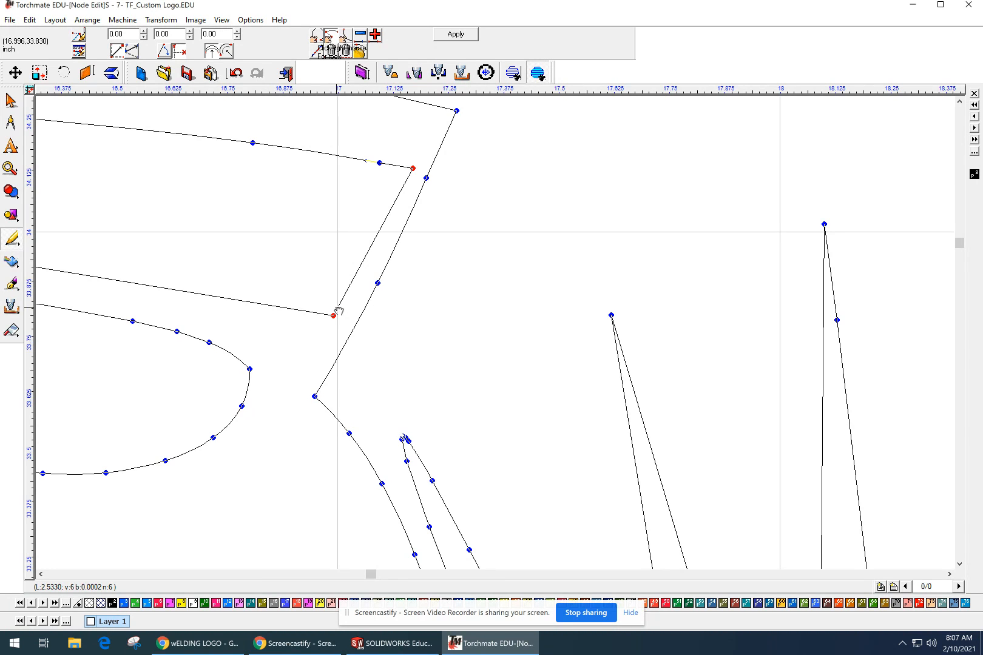
pyautogui.moveTo(348, 292)
pyautogui.mouseDown()
pyautogui.moveTo(340, 278)
pyautogui.moveTo(364, 319)
pyautogui.moveTo(345, 276)
pyautogui.moveTo(357, 284)
pyautogui.mouseUp()
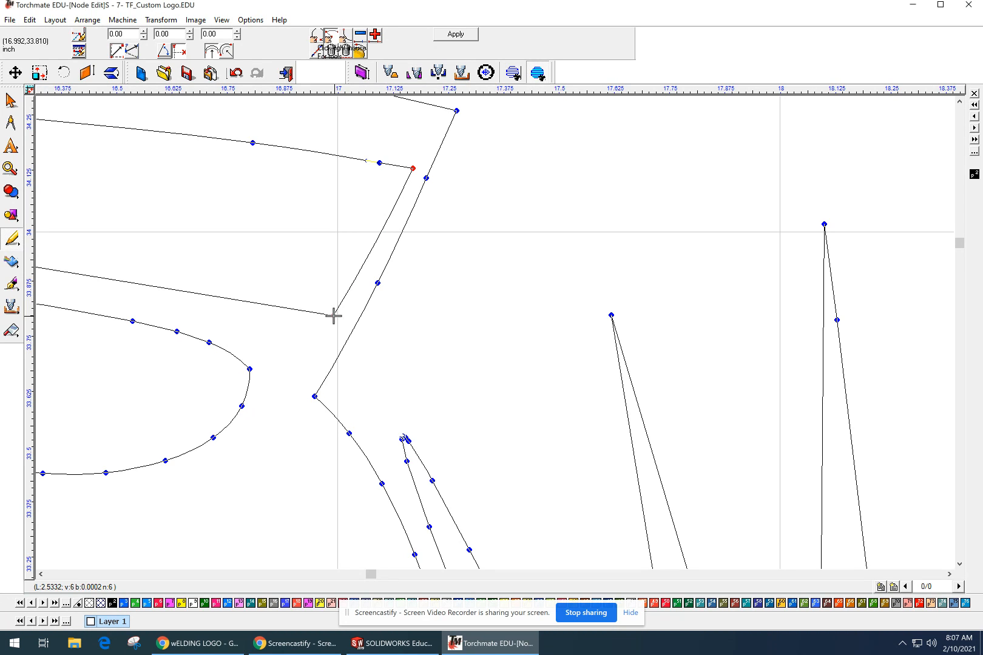
pyautogui.moveTo(333, 315); pyautogui.dragTo(306, 312)
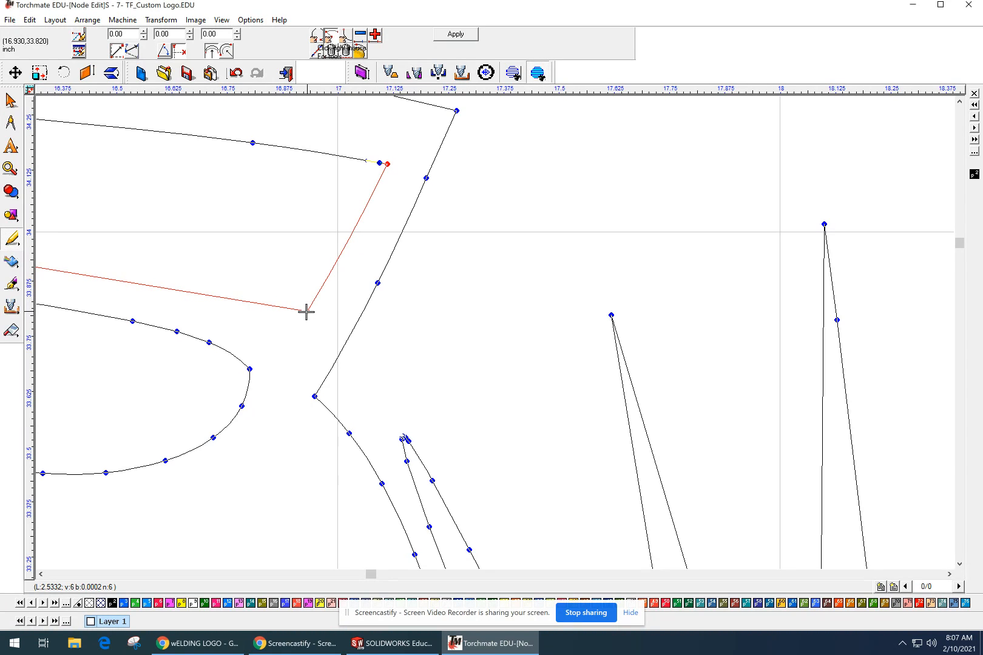
pyautogui.moveTo(306, 312); pyautogui.dragTo(307, 312)
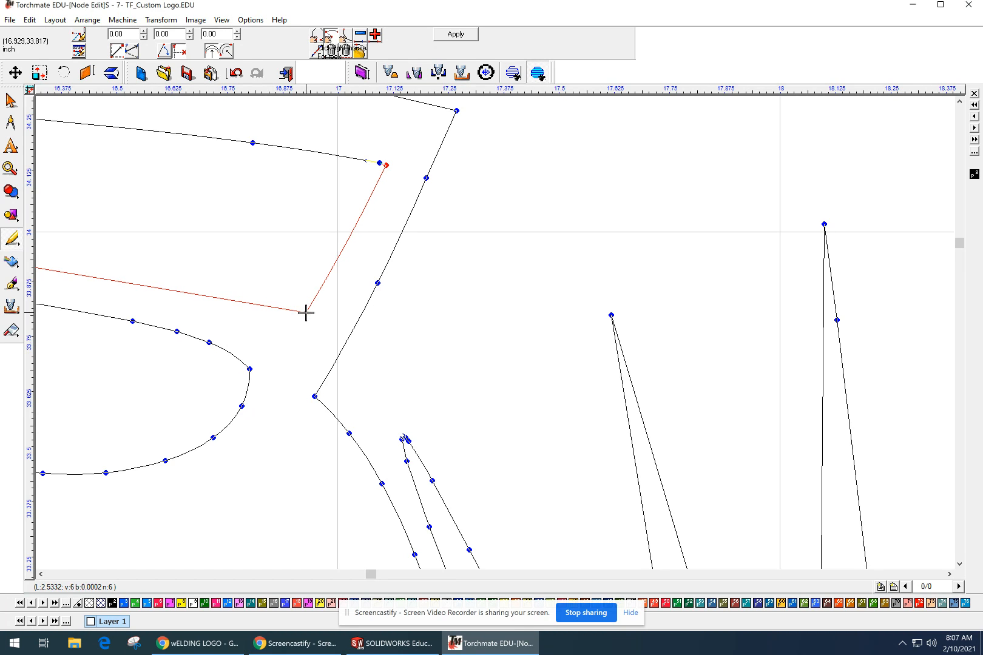
pyautogui.click(305, 313)
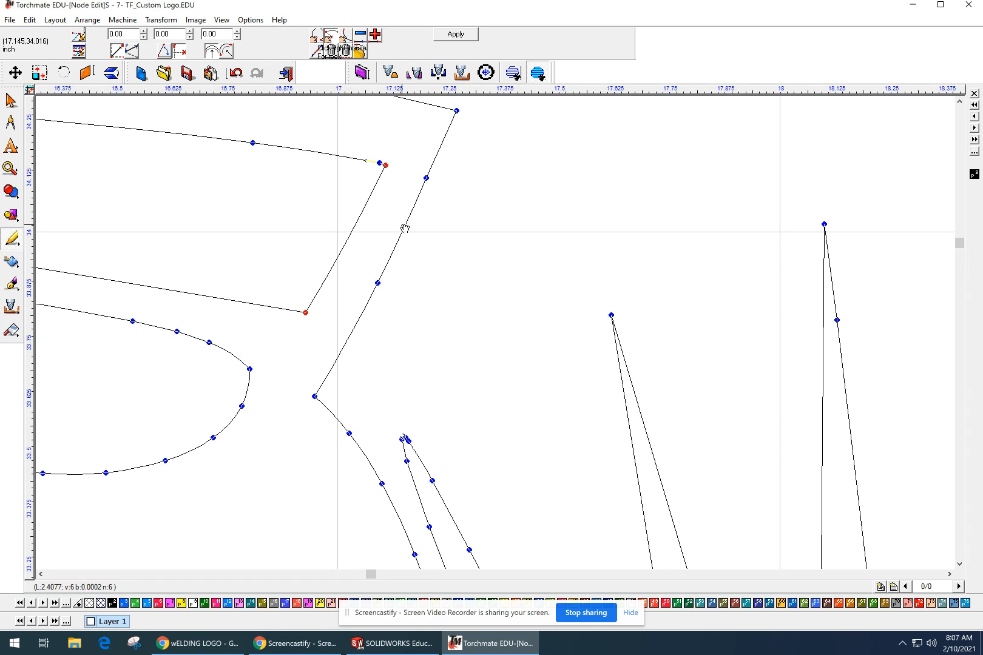
pyautogui.click(456, 35)
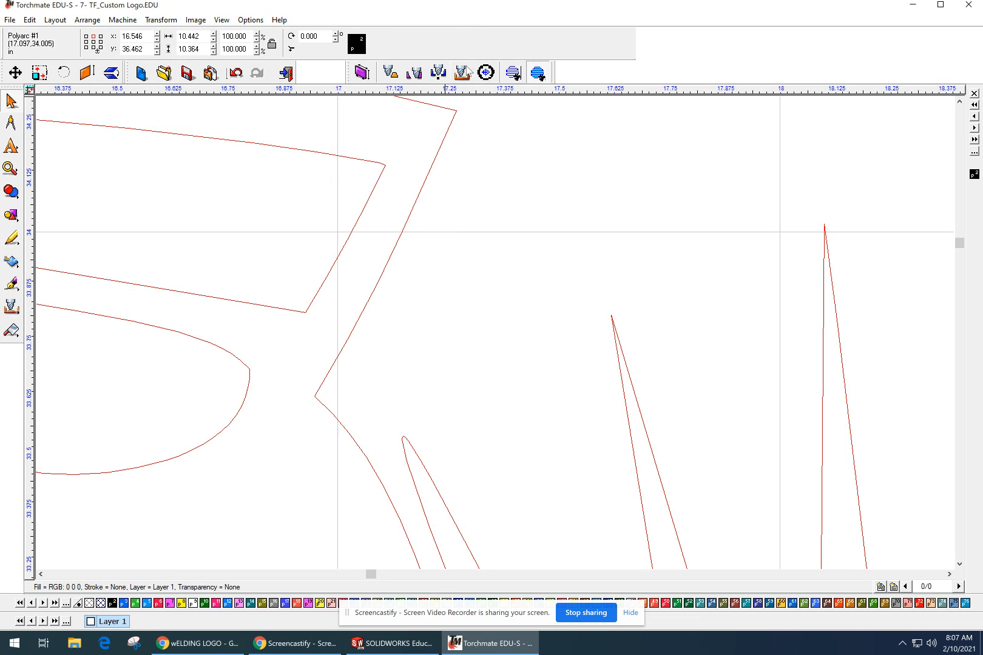
# Draw an upright rectangle about 0.62 in tall beside the gap in the helmet's front edge and set its width to 0.1 in.
pyautogui.scroll(-3, 463, 245)
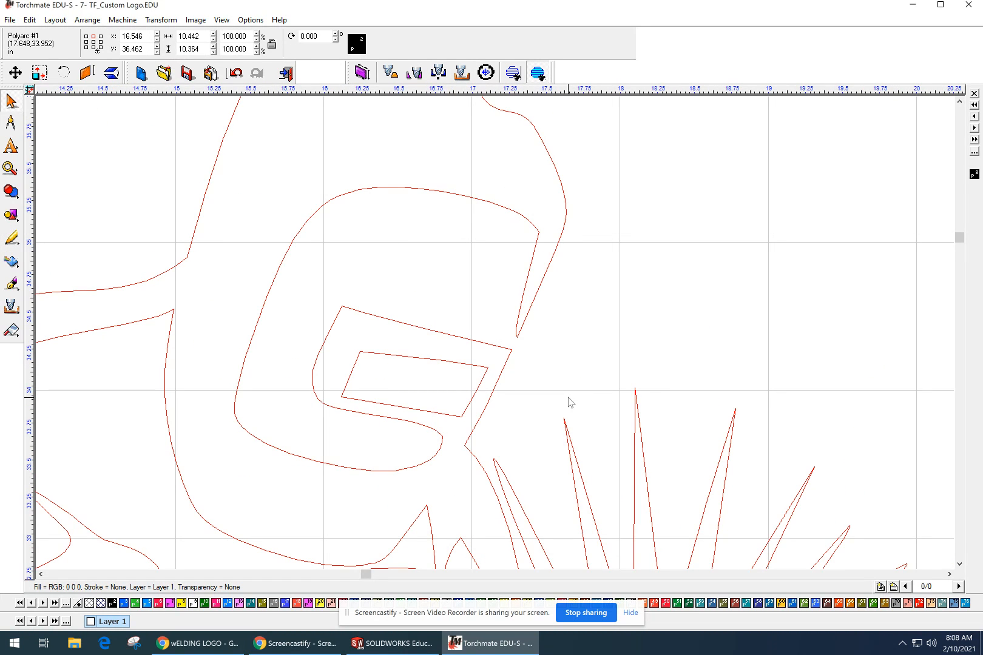
pyautogui.scroll(-3, 571, 402)
pyautogui.moveTo(484, 420); pyautogui.dragTo(543, 347, button='middle')
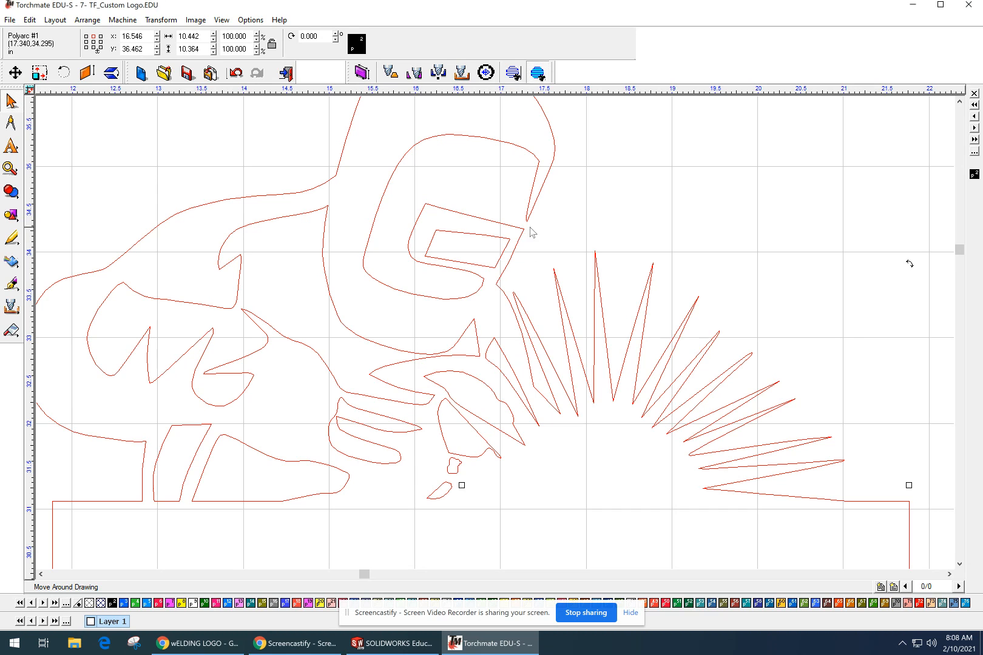
pyautogui.moveTo(468, 287); pyautogui.dragTo(445, 338, button='middle')
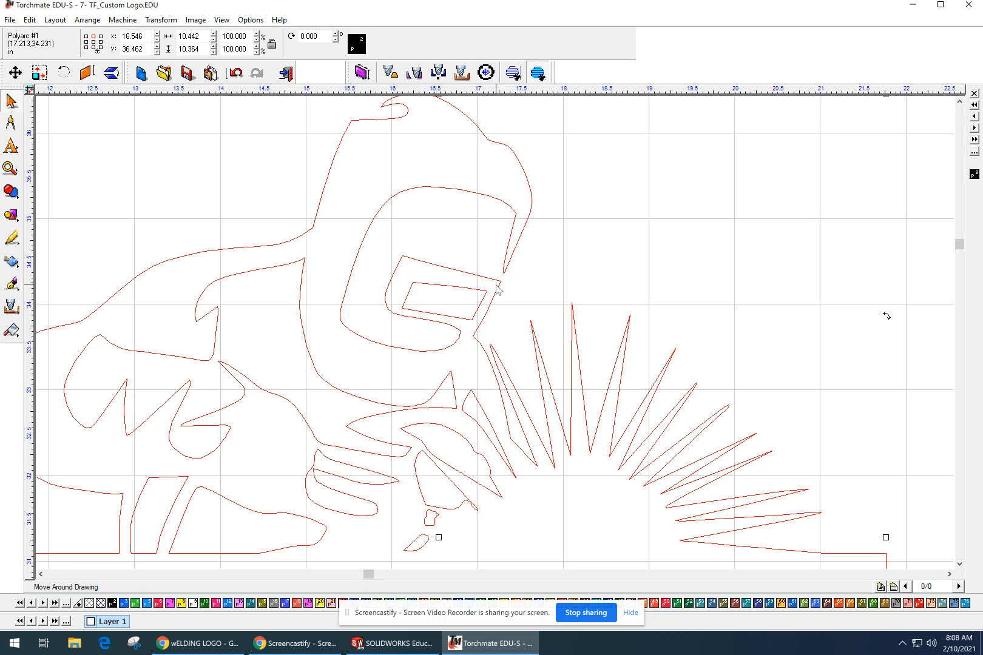
pyautogui.click(12, 216)
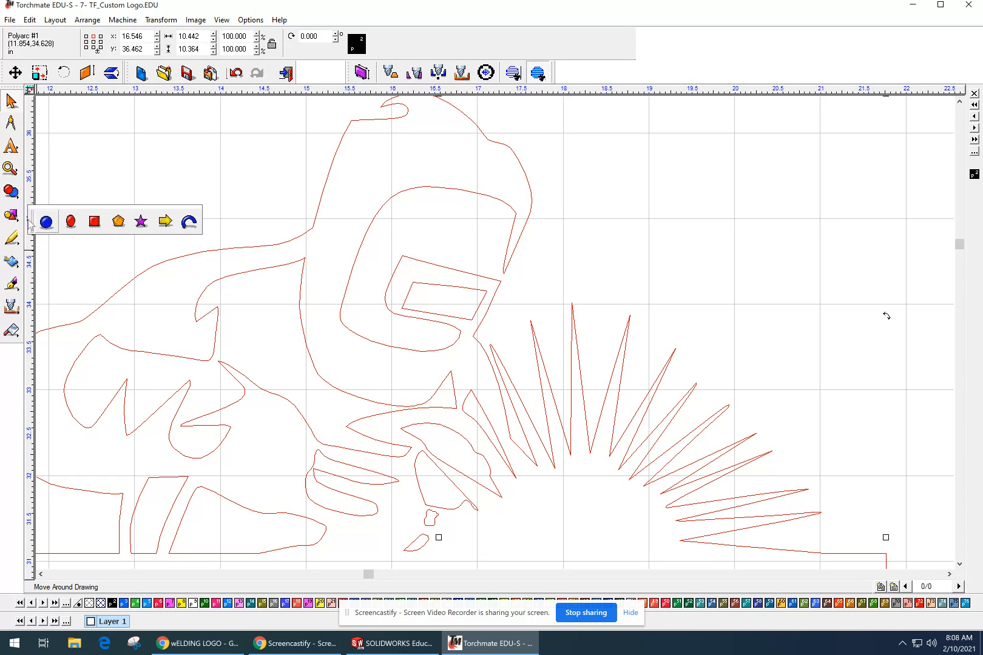
pyautogui.click(94, 222)
pyautogui.moveTo(511, 293); pyautogui.dragTo(519, 242)
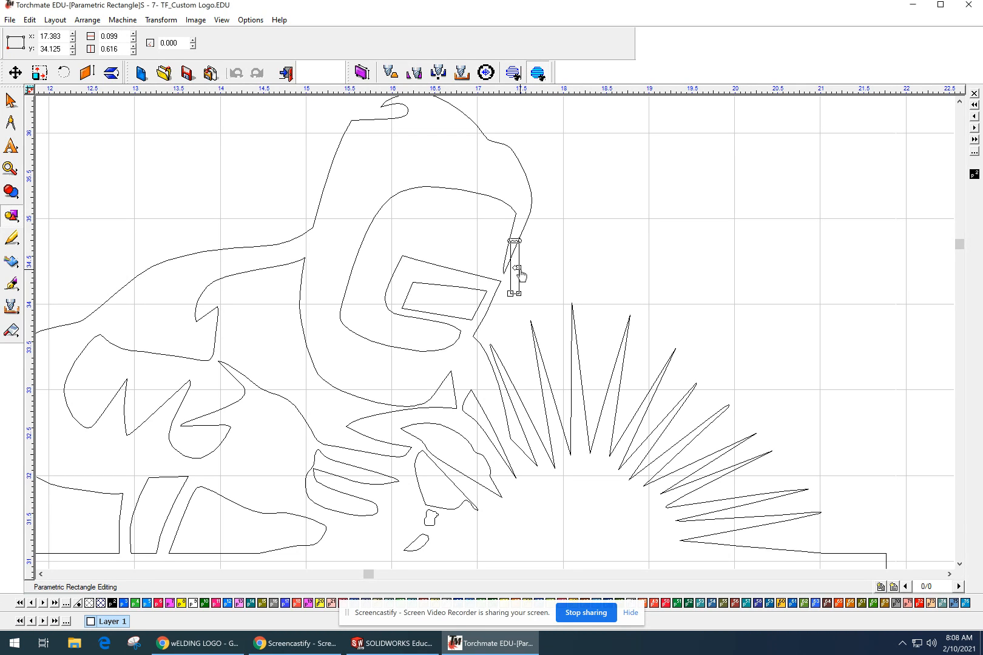
pyautogui.doubleClick(121, 37)
pyautogui.write('.1')
pyautogui.press('Return')
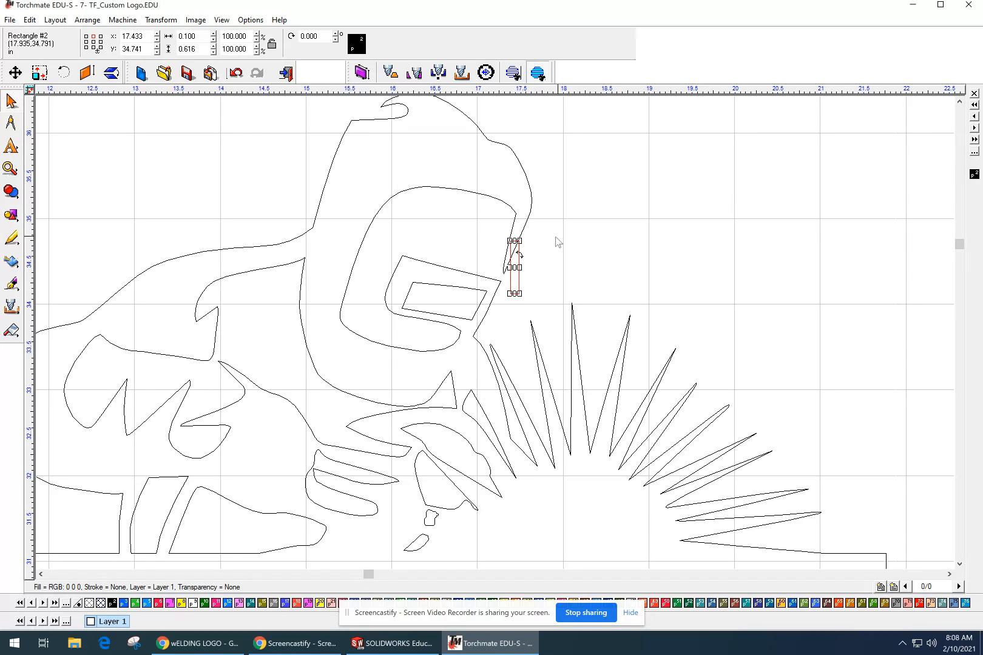
# Rotate the narrow rectangle to match the slope of the helmet's front edge and position it across the gap as a bridge.
pyautogui.moveTo(519, 255)
pyautogui.mouseDown()
pyautogui.moveTo(526, 268)
pyautogui.moveTo(524, 260)
pyautogui.mouseUp()
pyautogui.scroll(1, 523, 269)
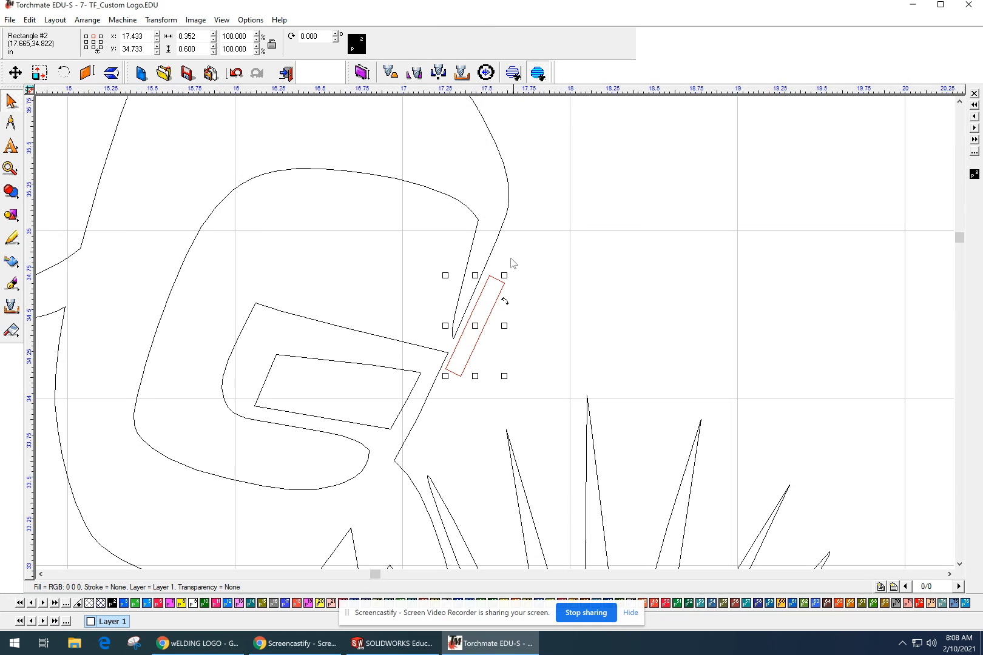
pyautogui.moveTo(474, 326); pyautogui.dragTo(451, 316)
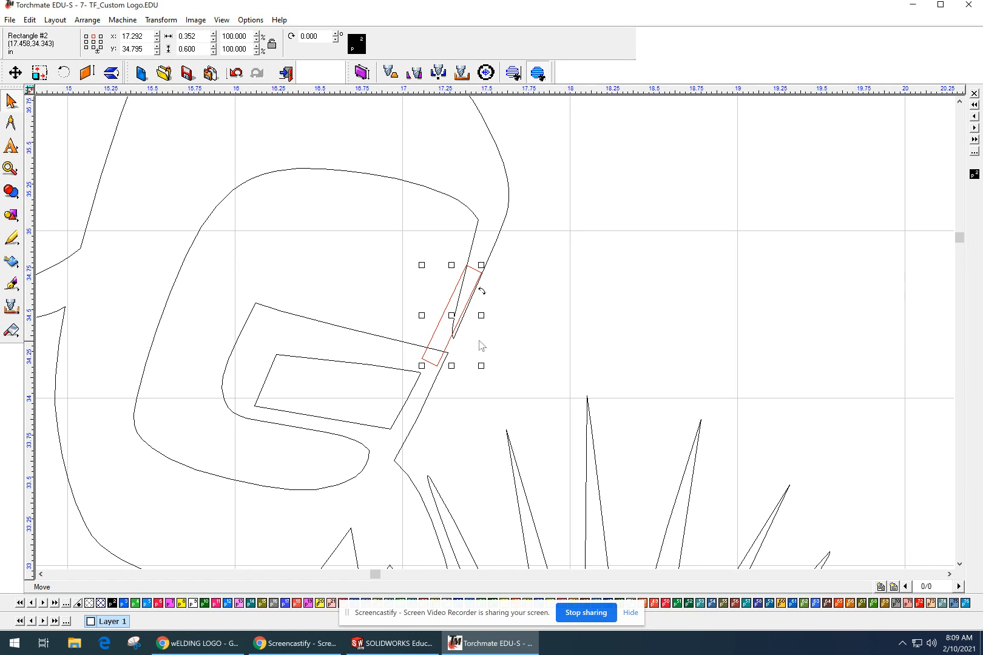
pyautogui.click(510, 294)
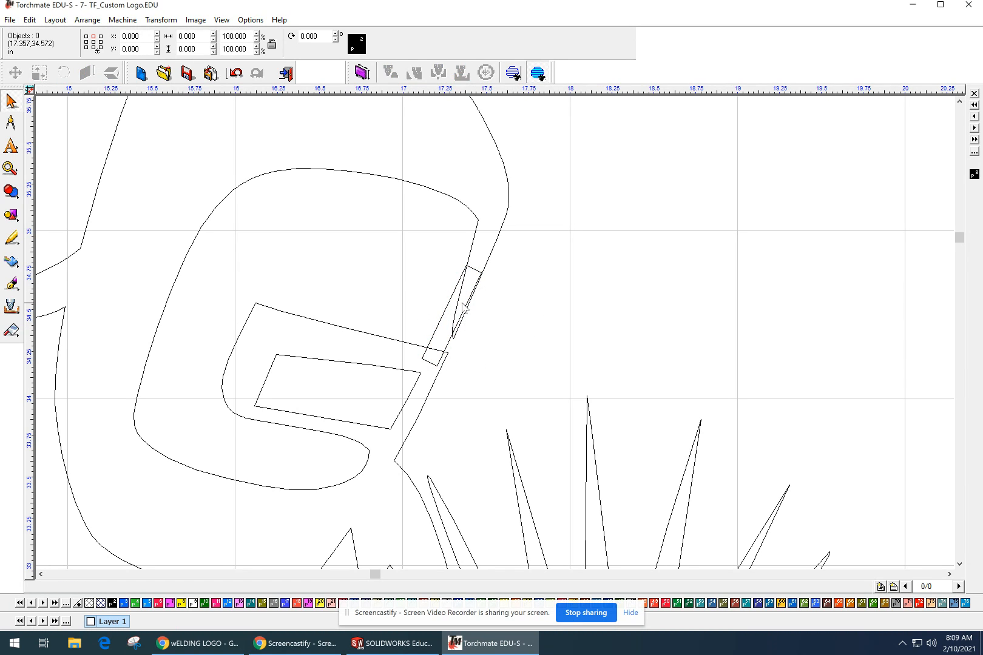
pyautogui.click(463, 307)
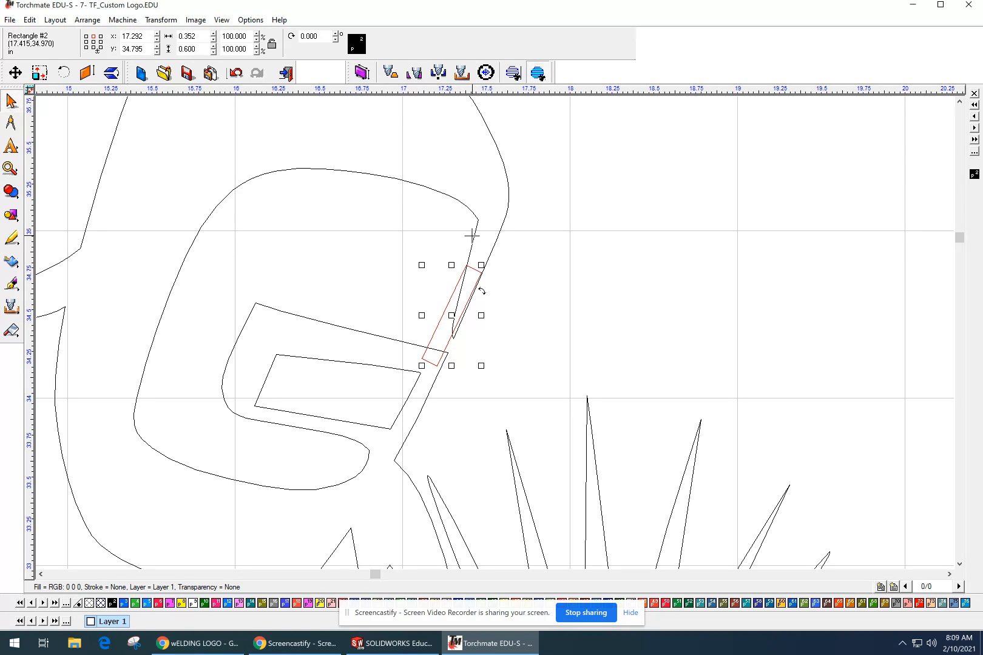
# Select the logo and the bridge rectangle together and weld them into one object.
pyautogui.hotkey('ctrl', 'a')
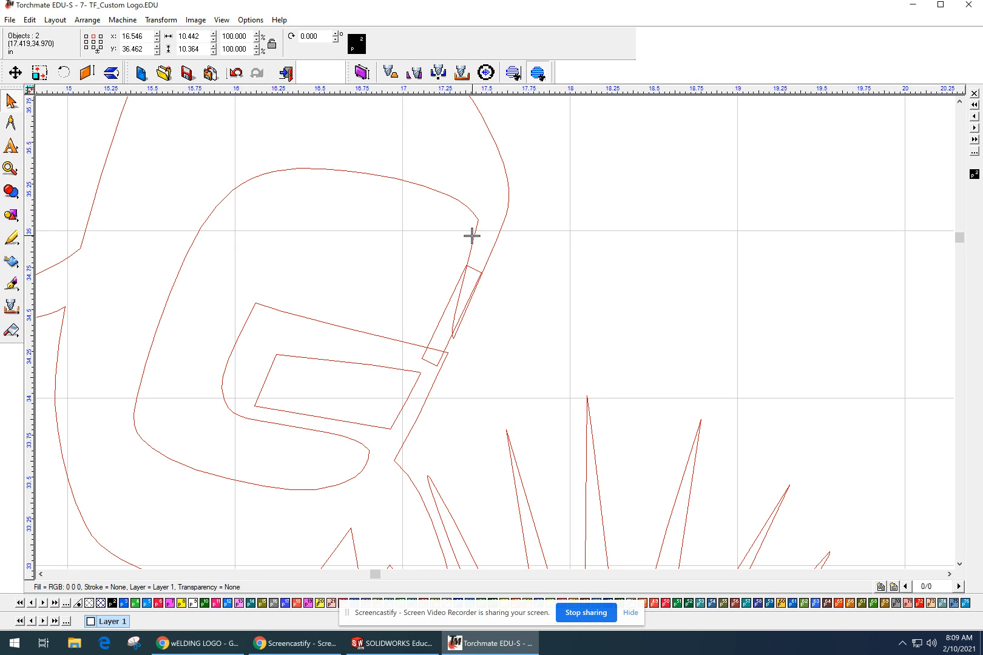
pyautogui.click(25, 193)
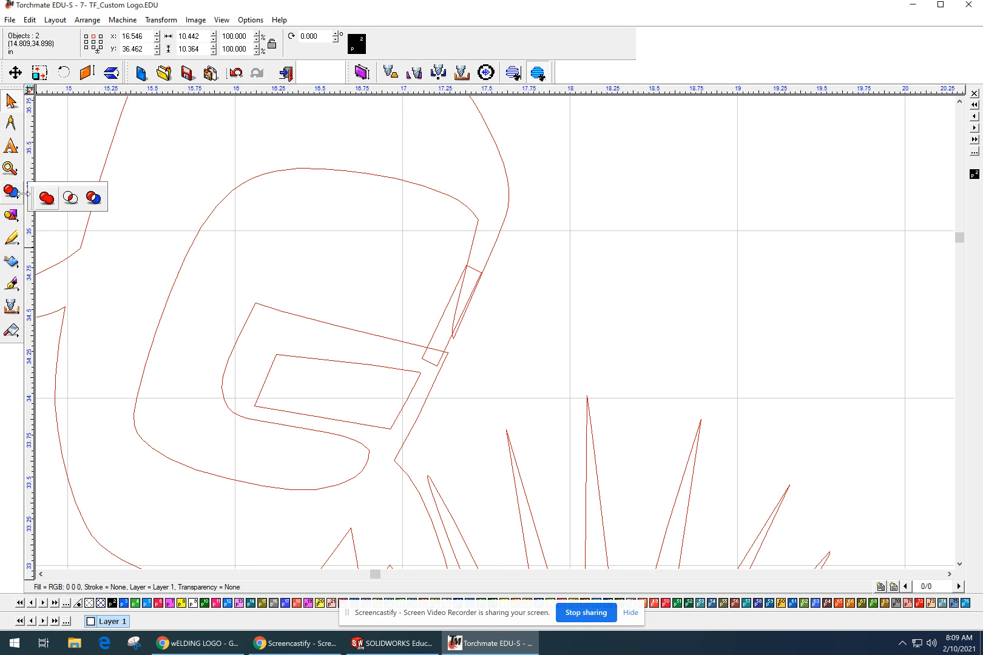
pyautogui.click(46, 197)
pyautogui.click(437, 323)
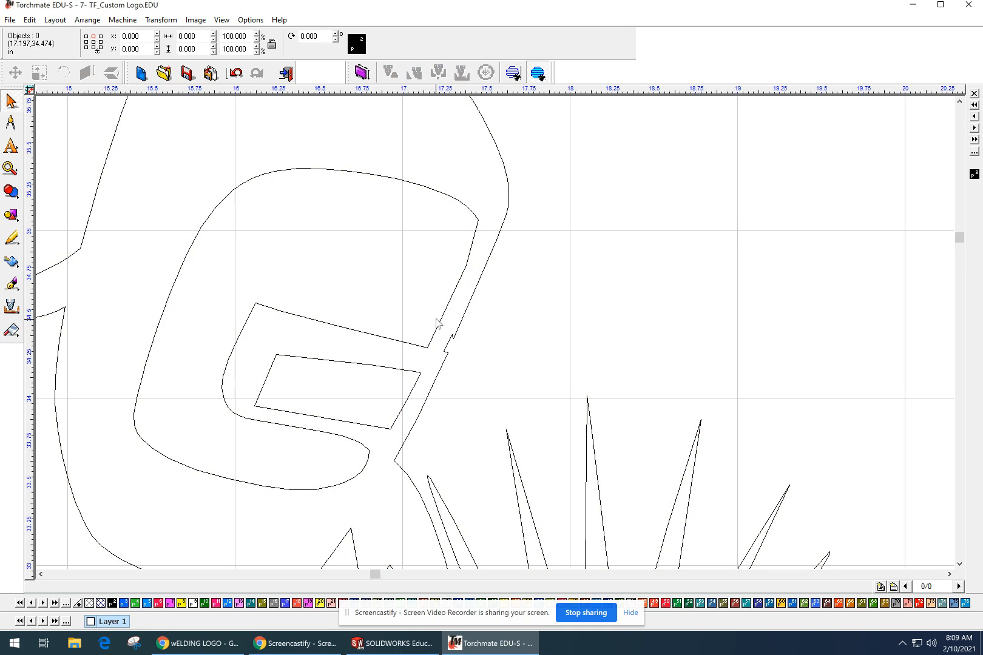
# Open the welded logo for node editing and delete the jagged nodes where the bridge meets the helmet's outer edge.
pyautogui.doubleClick(457, 329)
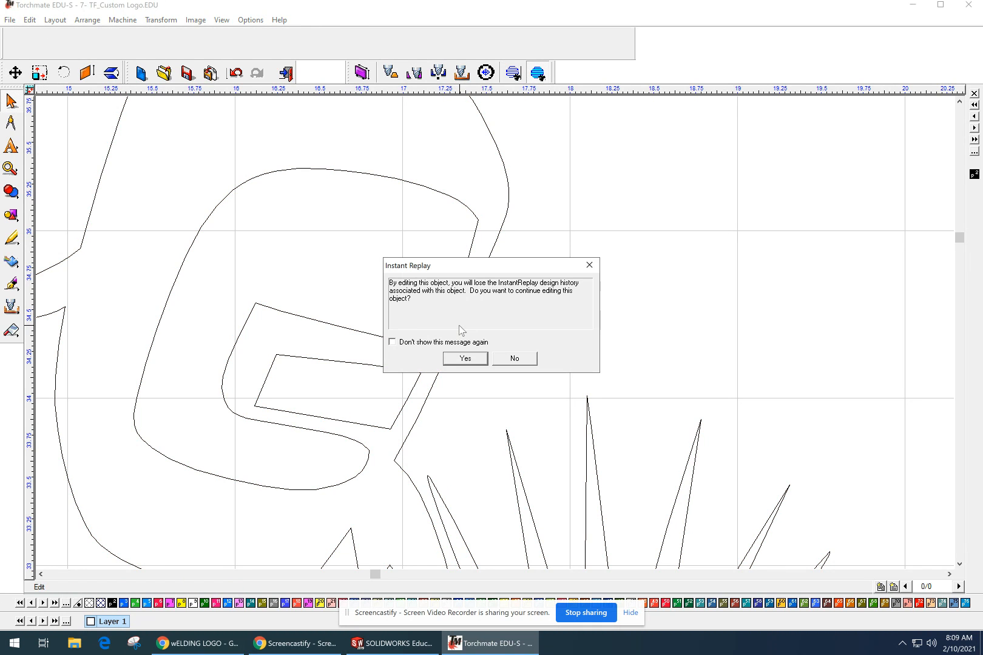
pyautogui.click(465, 359)
pyautogui.scroll(1, 465, 344)
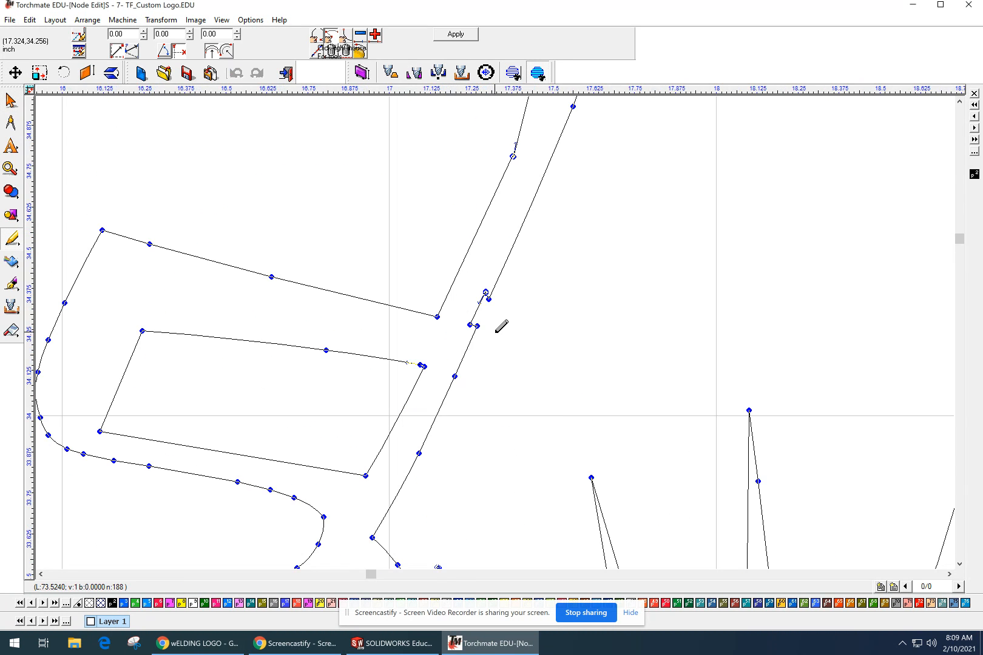
pyautogui.moveTo(515, 274); pyautogui.dragTo(468, 348)
pyautogui.press('Delete')
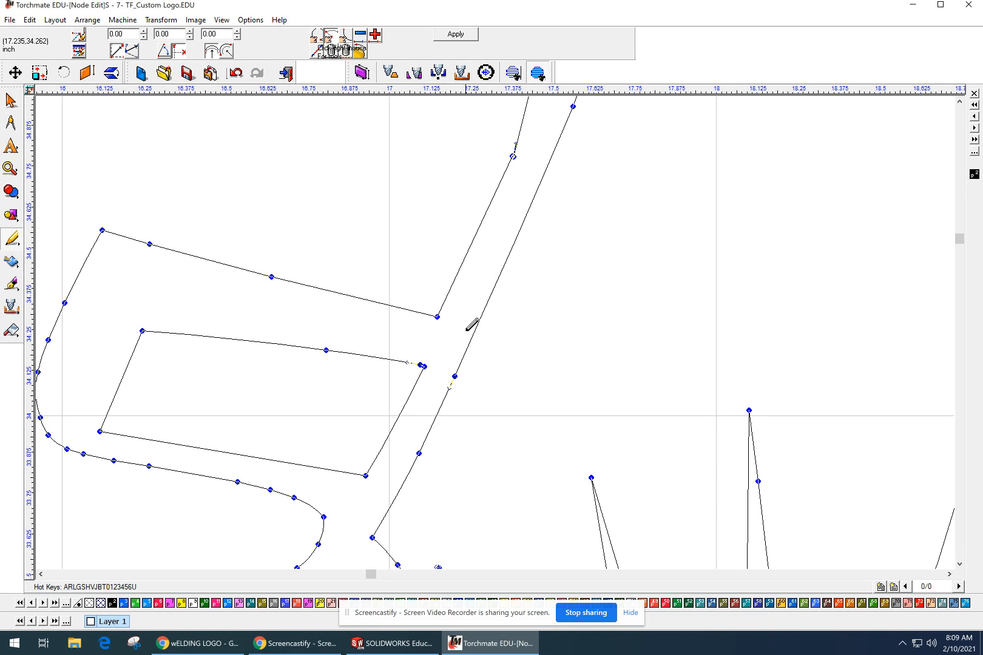
# Straighten the lens window's top edge by removing its surplus nodes, and raise the window's upper back corner.
pyautogui.click(423, 366)
pyautogui.press('Delete')
pyautogui.moveTo(325, 350); pyautogui.dragTo(420, 369)
pyautogui.moveTo(141, 330); pyautogui.dragTo(141, 314)
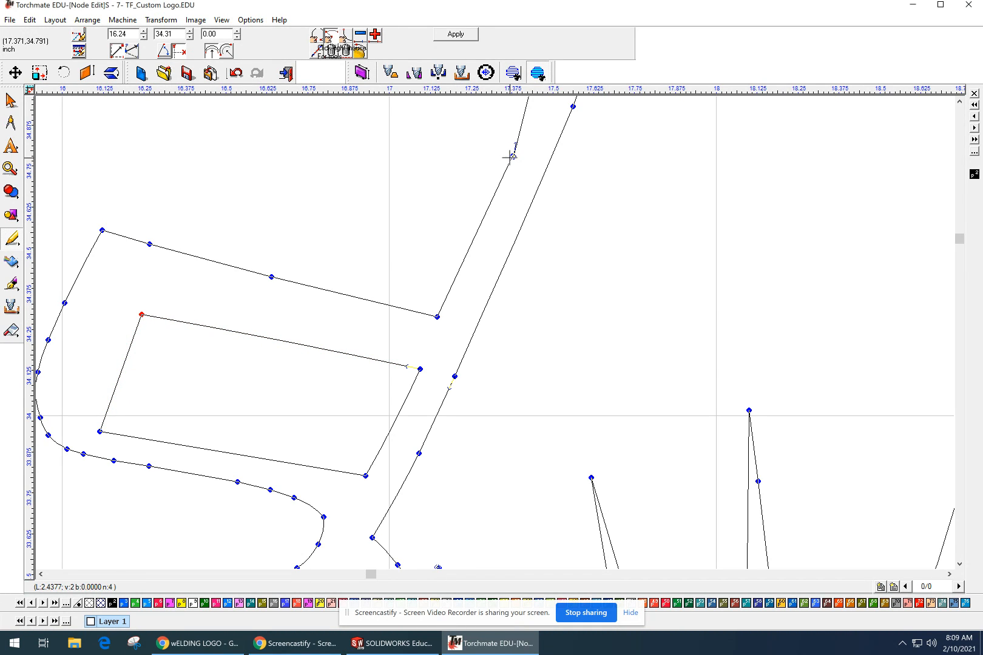
# Straighten the visor opening's front edge by removing the extra nodes at its bend, and apply the node edits.
pyautogui.scroll(-1, 510, 157)
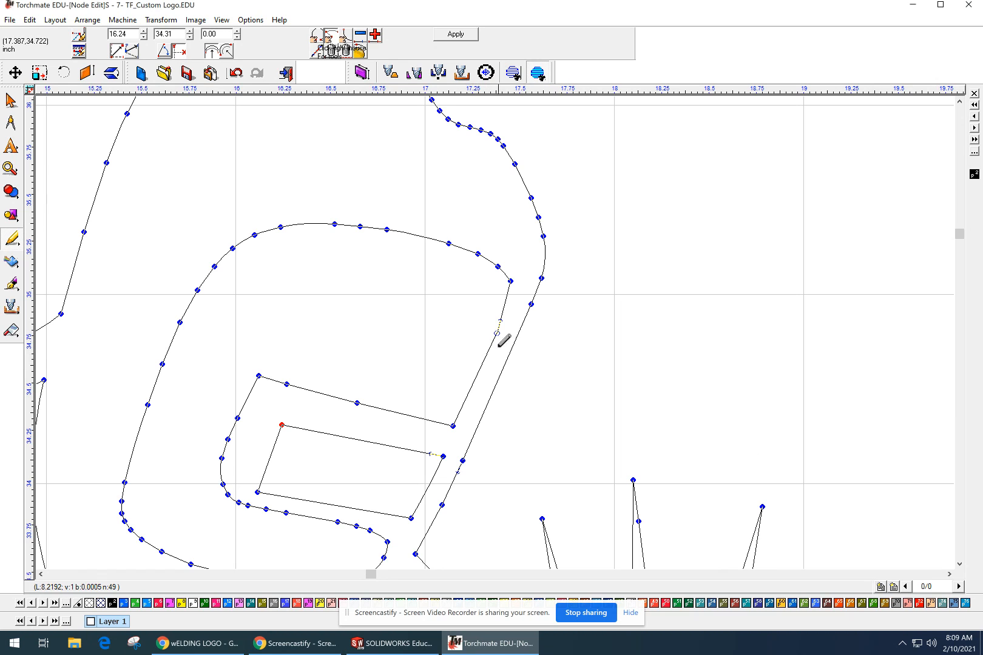
pyautogui.scroll(1, 494, 326)
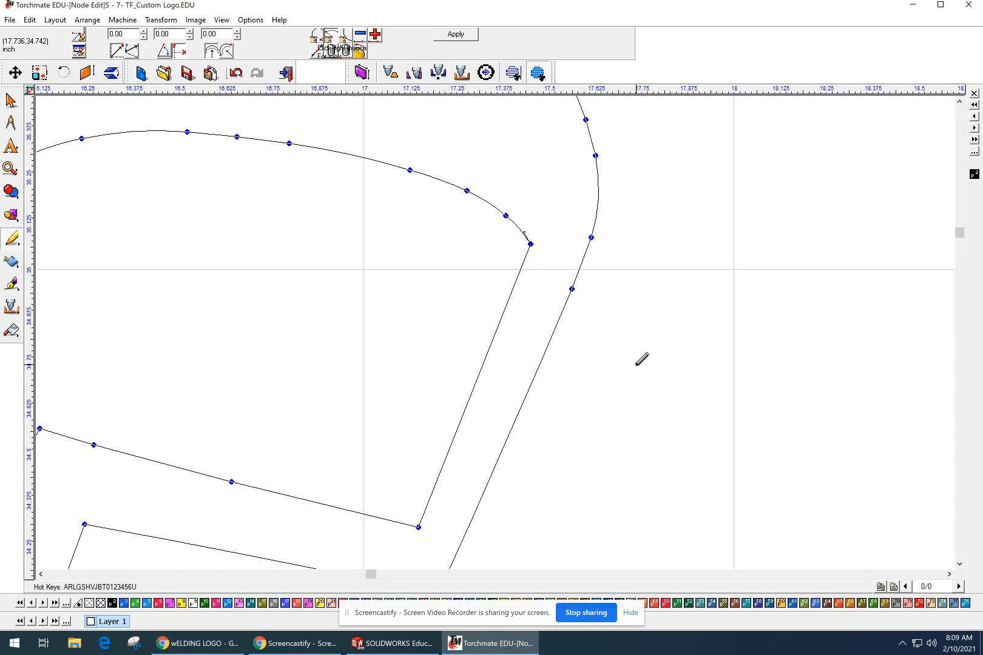
pyautogui.scroll(-1, 641, 358)
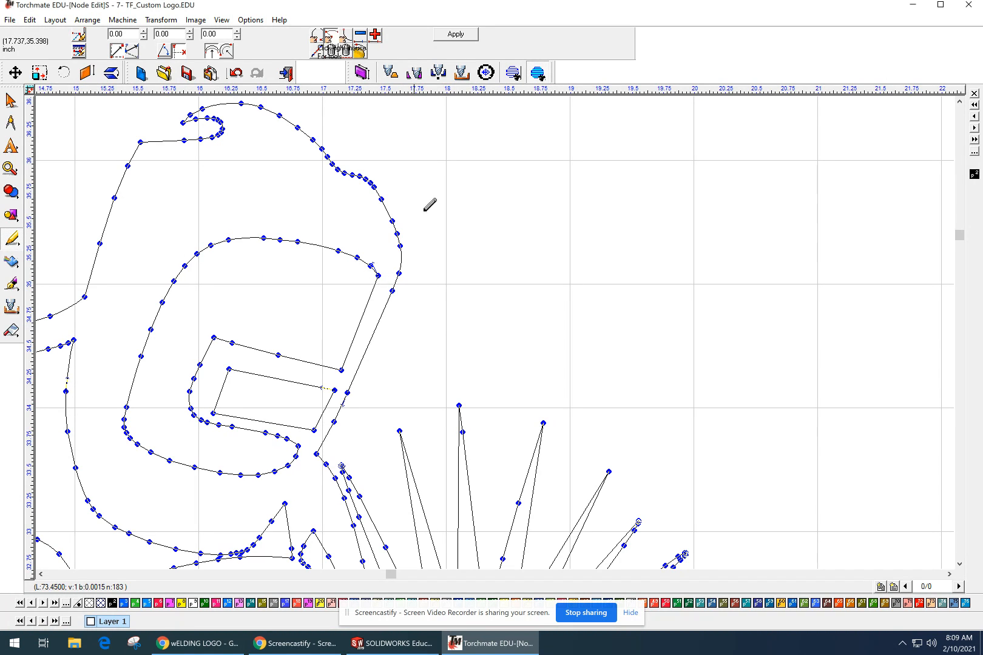
pyautogui.click(464, 35)
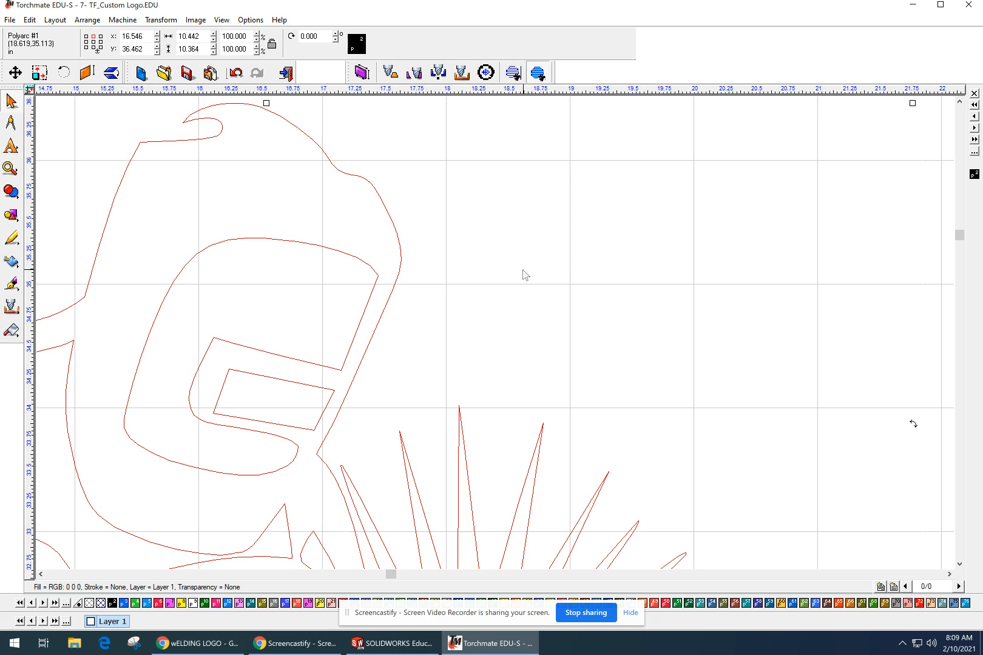
pyautogui.scroll(-5, 526, 275)
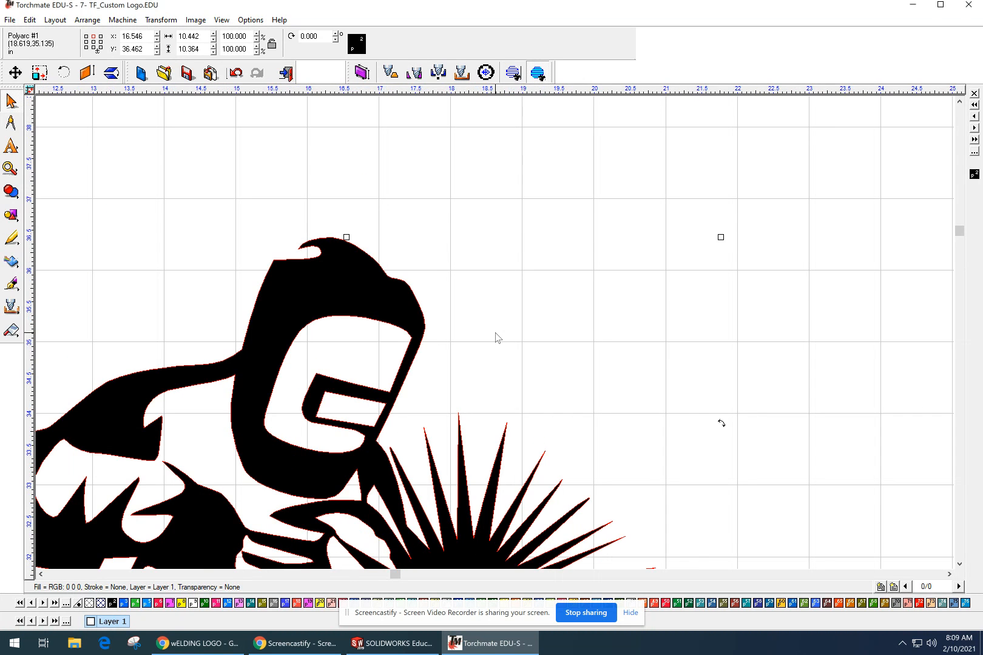
# Break the welded logo's path apart into its separate outlines.
pyautogui.moveTo(573, 341); pyautogui.dragTo(626, 214, button='middle')
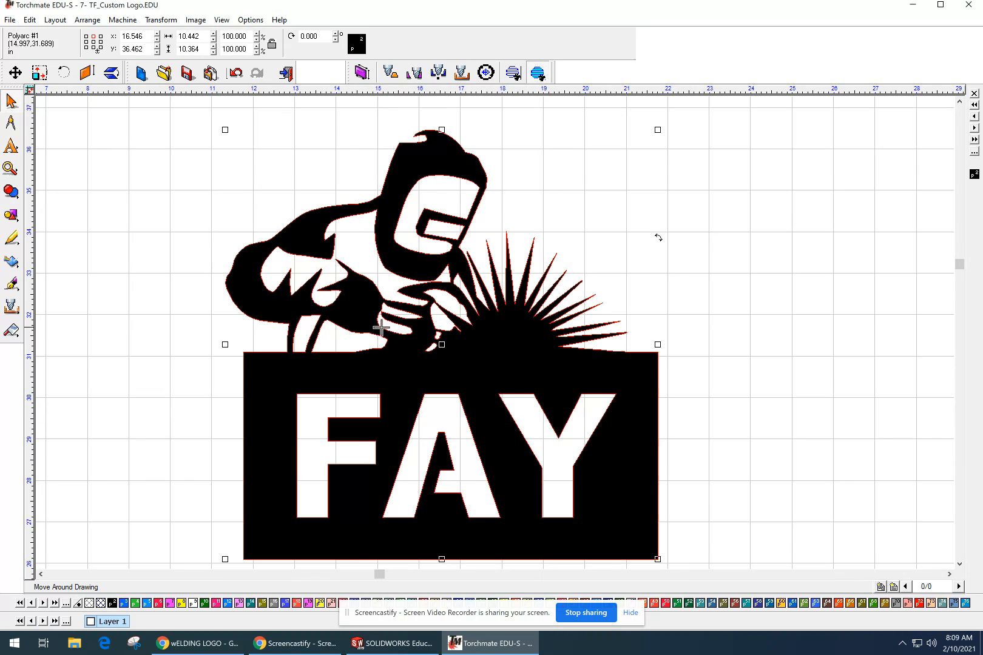
pyautogui.scroll(5, 388, 328)
pyautogui.moveTo(397, 258); pyautogui.dragTo(394, 280, button='middle')
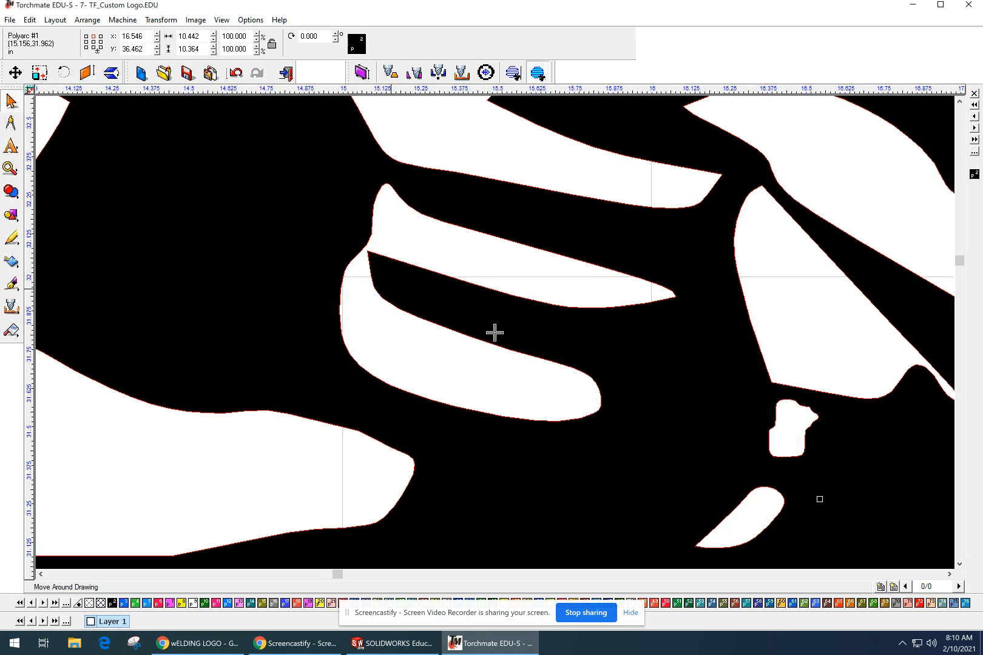
pyautogui.scroll(-1, 390, 289)
pyautogui.scroll(-1, 494, 333)
pyautogui.scroll(-1, 478, 362)
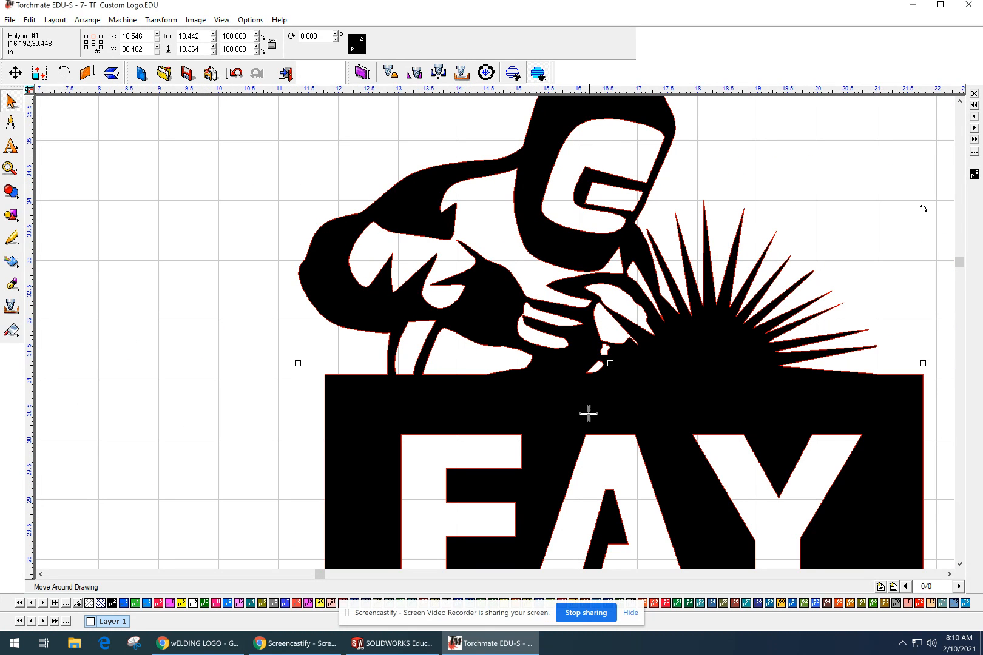
pyautogui.moveTo(577, 353); pyautogui.dragTo(422, 304, button='middle')
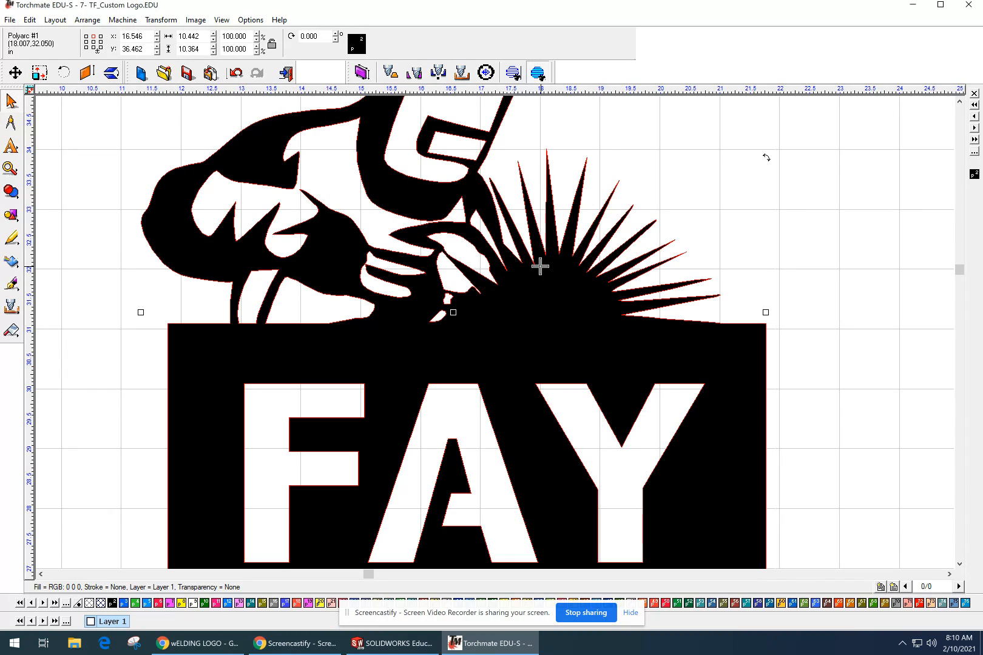
pyautogui.click(87, 20)
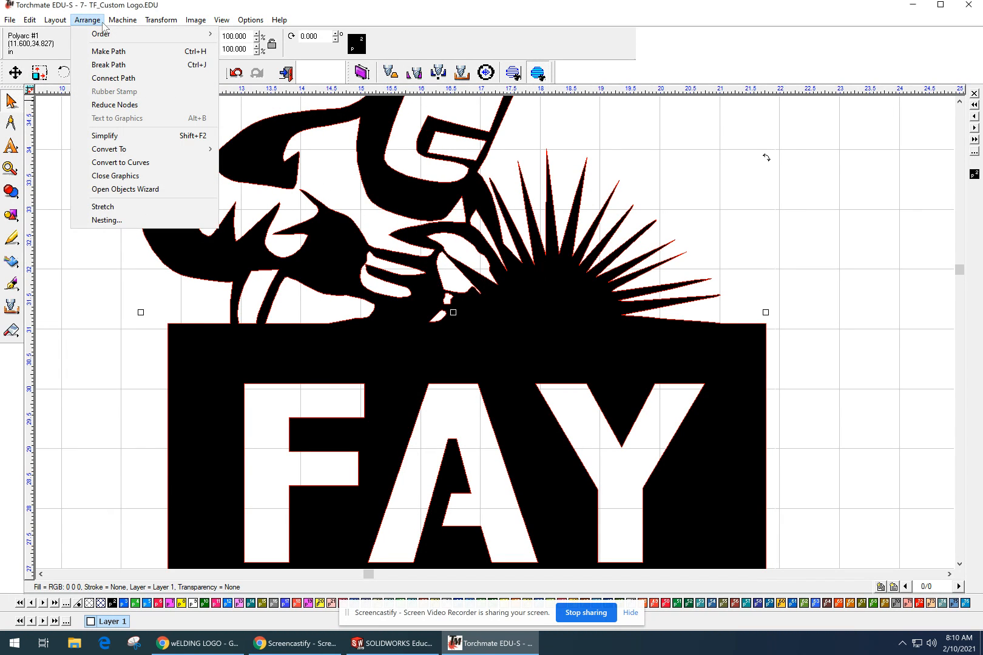
pyautogui.click(109, 65)
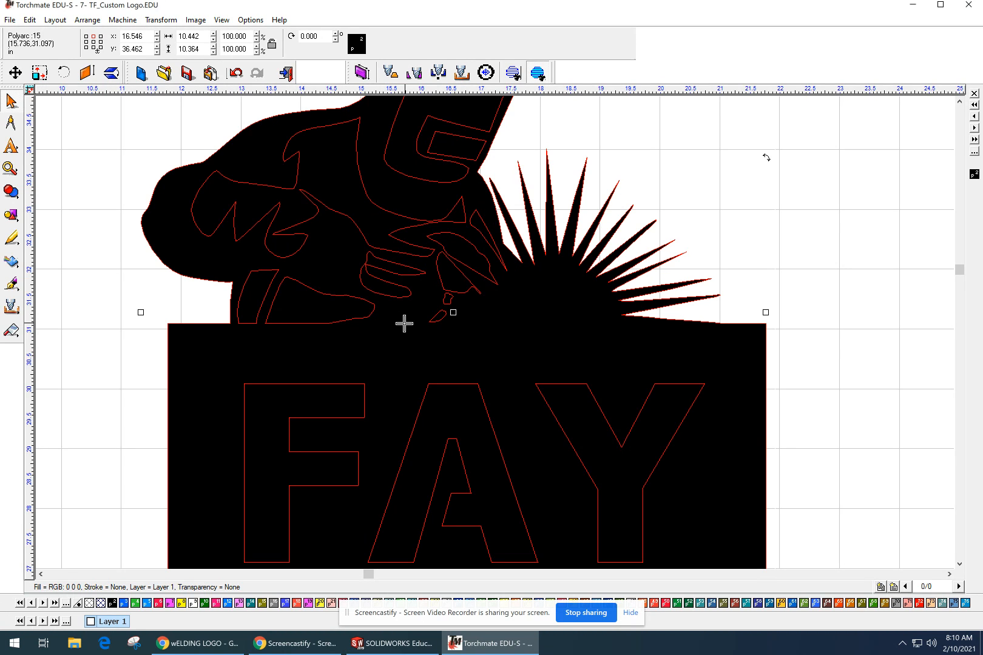
# Show the artwork as outlines and delete the two tiny cutouts between the welder's hands and the FAY plate.
pyautogui.hotkey('ctrl', 'f')
pyautogui.click(439, 317)
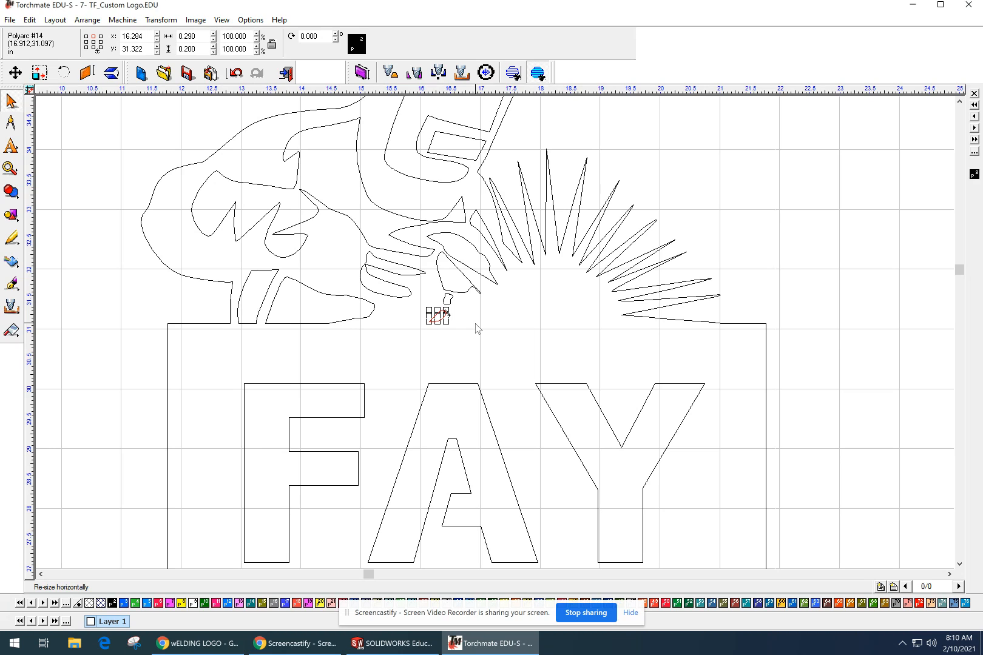
pyautogui.press('Delete')
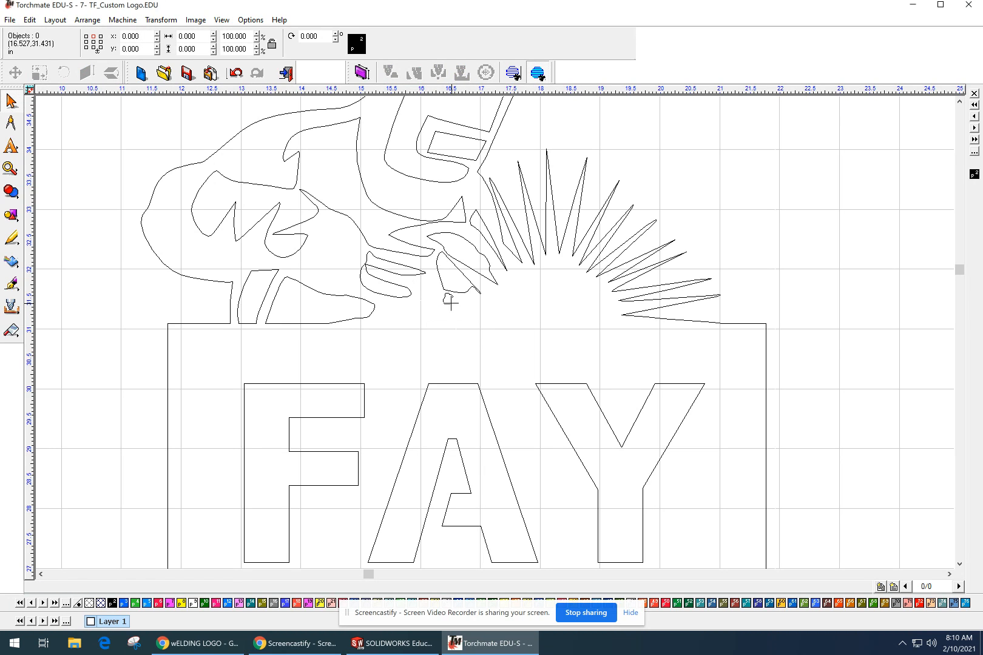
pyautogui.click(449, 299)
pyautogui.press('Delete')
# Select all the logo outlines, combine them with Make Path, and display the result filled.
pyautogui.scroll(-3, 315, 315)
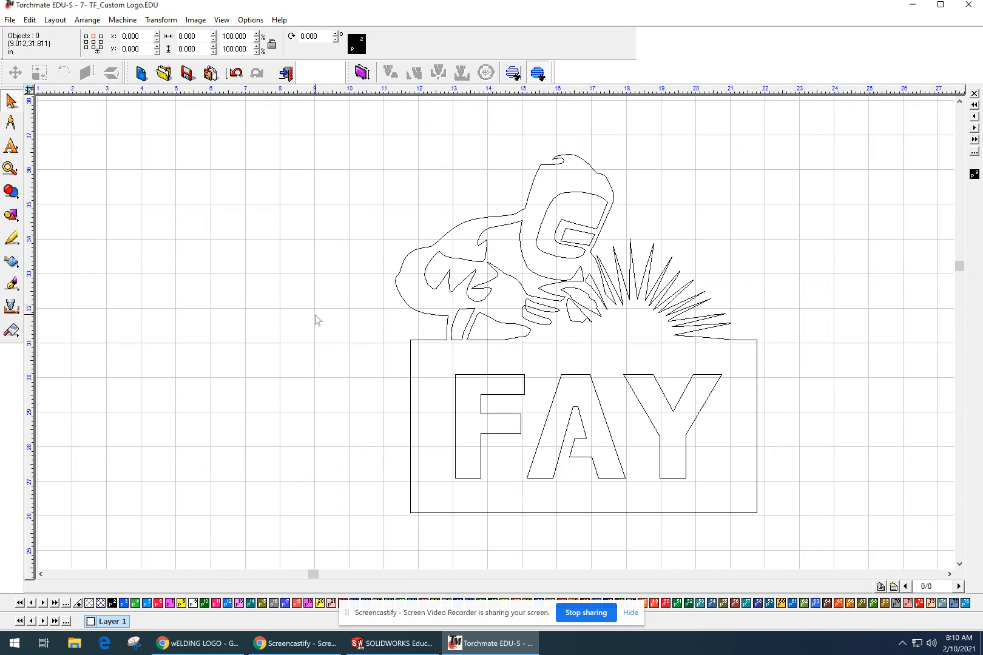
pyautogui.moveTo(499, 215); pyautogui.dragTo(845, 485)
pyautogui.click(88, 19)
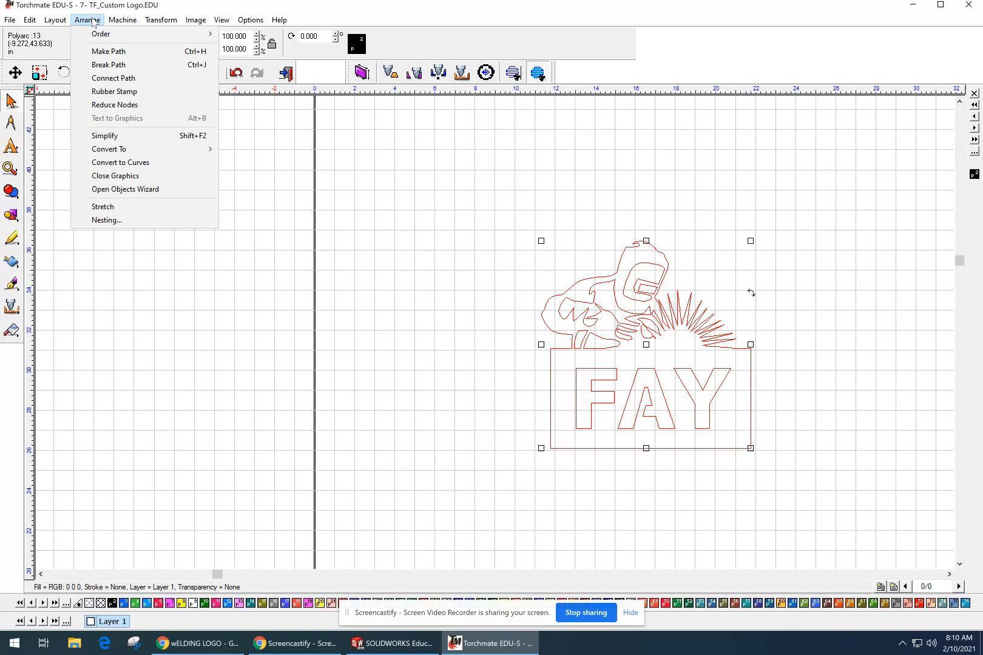
pyautogui.click(112, 50)
pyautogui.click(457, 331)
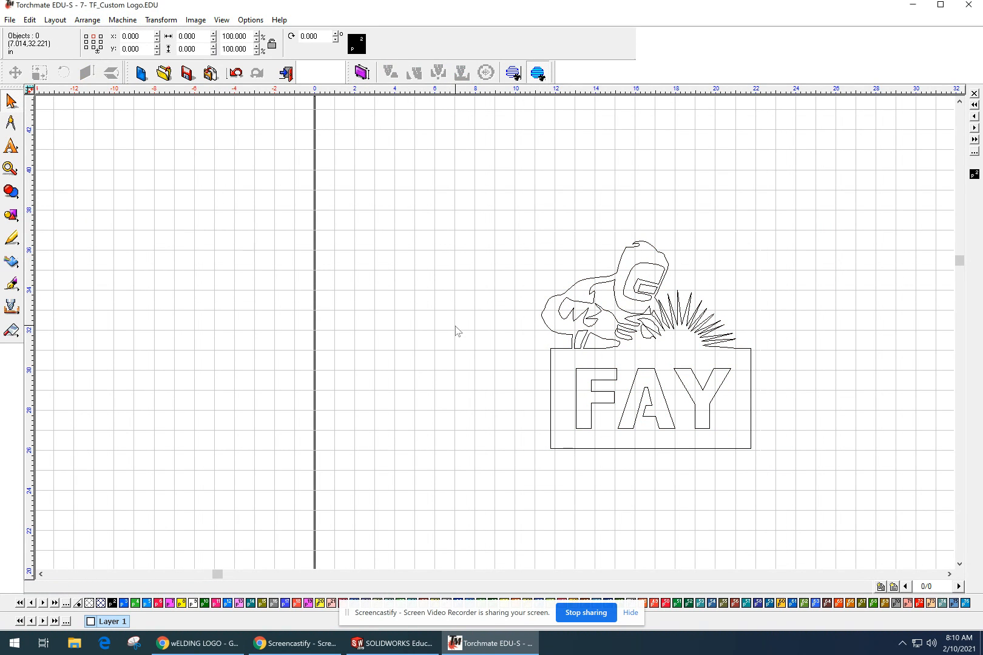
pyautogui.press('F9')
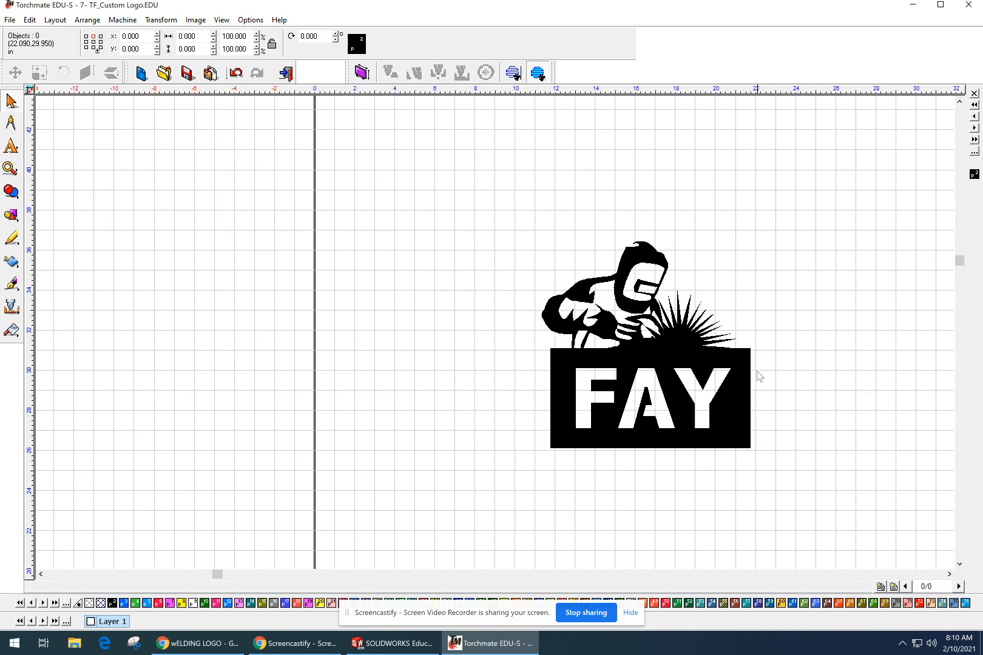
# Break the combined logo apart again into its individual outlines.
pyautogui.scroll(4, 716, 371)
pyautogui.moveTo(821, 392); pyautogui.dragTo(458, 329, button='middle')
pyautogui.scroll(4, 356, 310)
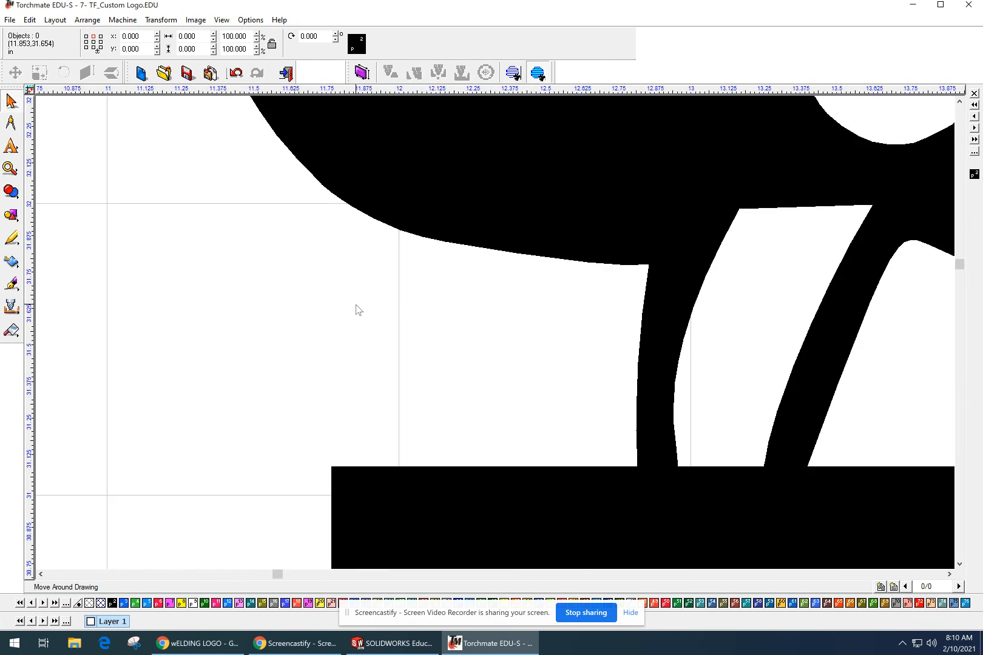
pyautogui.scroll(-5, 498, 339)
pyautogui.scroll(-3, 753, 357)
pyautogui.moveTo(753, 357); pyautogui.dragTo(647, 347, button='middle')
pyautogui.moveTo(154, 195); pyautogui.dragTo(425, 408)
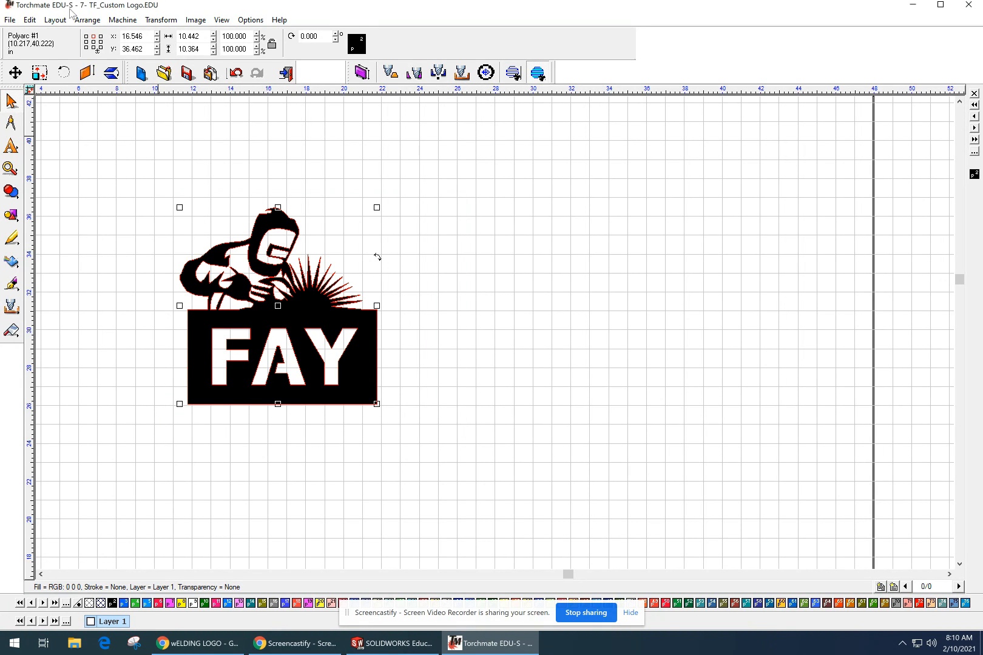
pyautogui.click(86, 19)
pyautogui.click(100, 52)
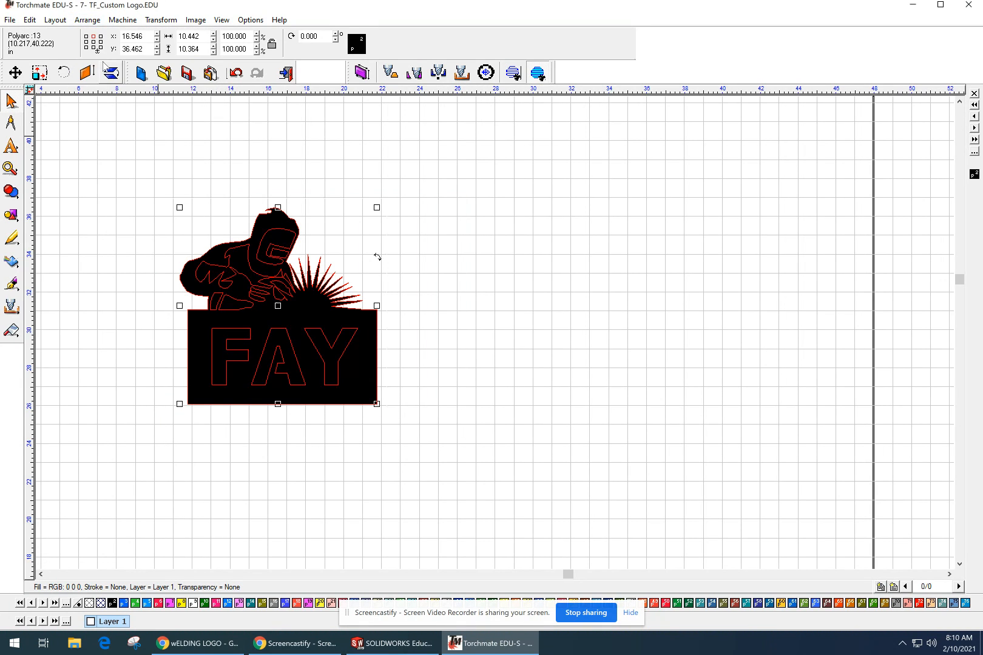
# Switch the separated logo between outline and filled display to compare how the overlapping shapes look.
pyautogui.click(475, 276)
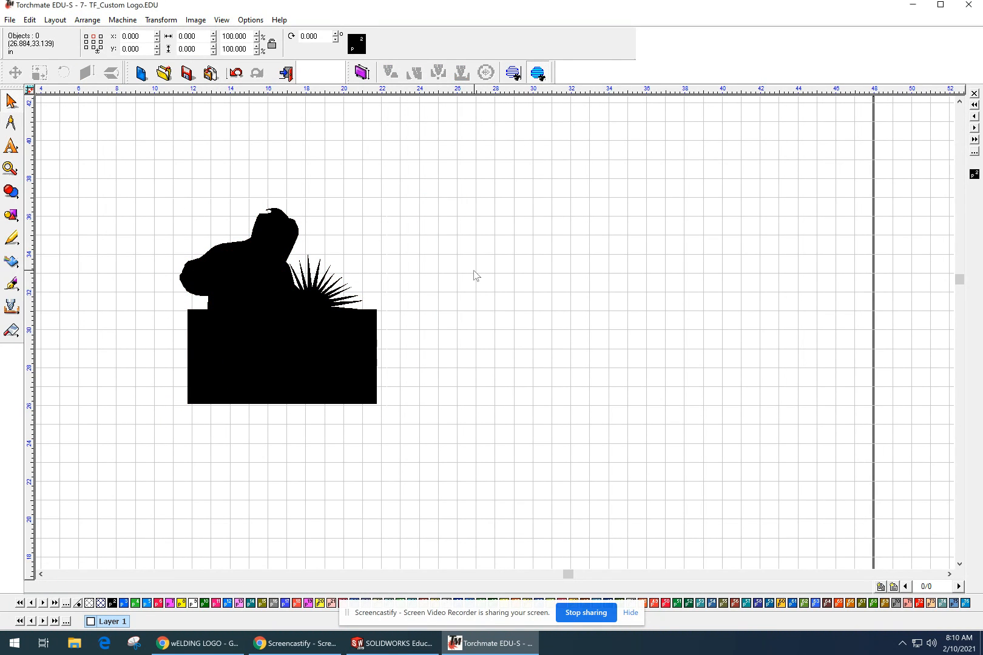
pyautogui.hotkey('ctrl', 'f')
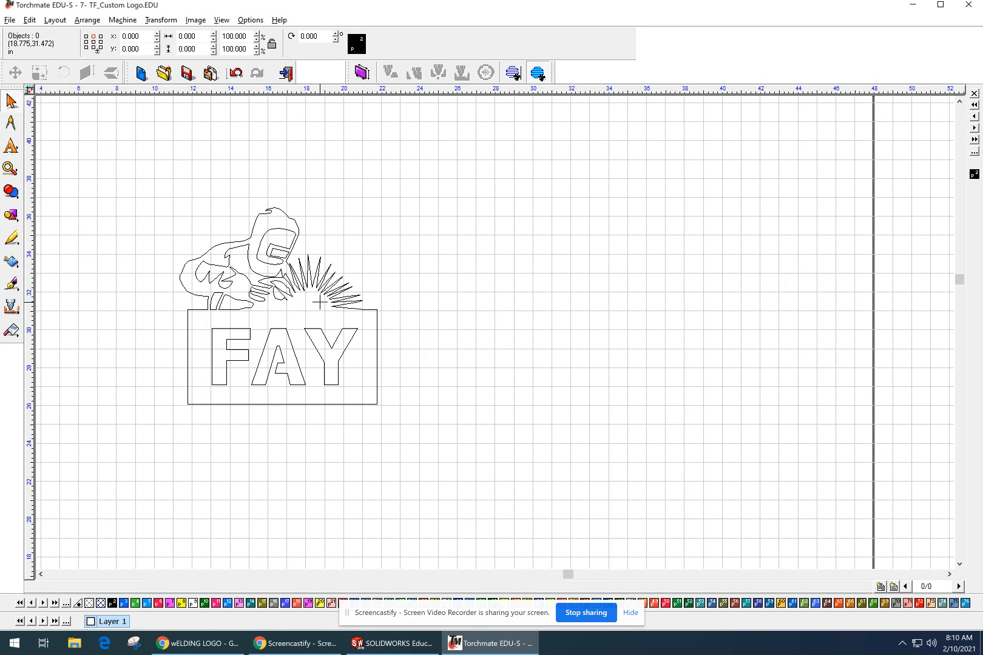
pyautogui.hotkey('ctrl', 'f')
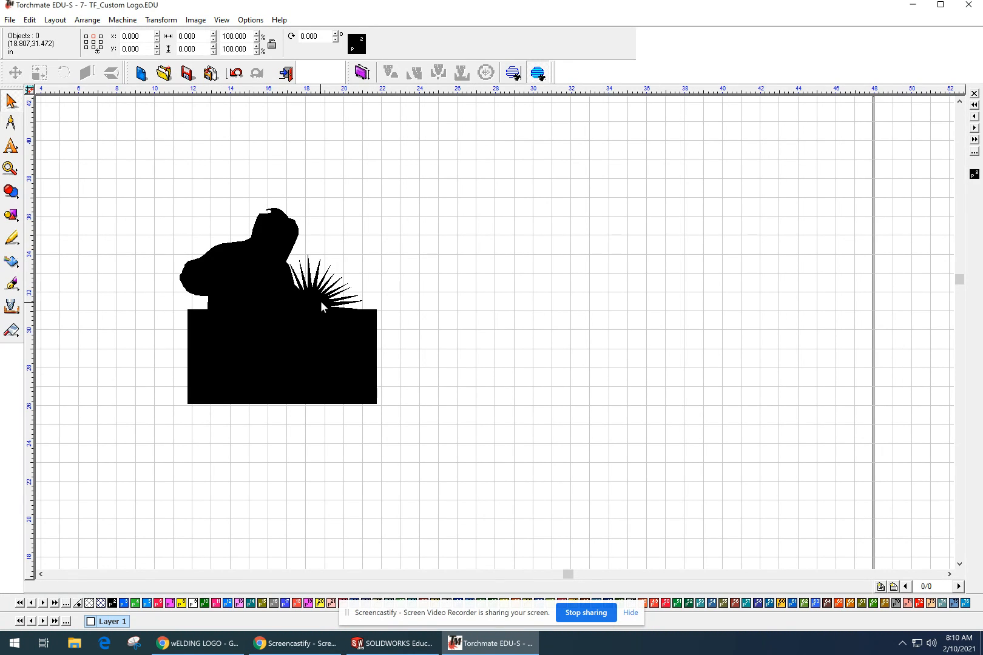
pyautogui.hotkey('ctrl', 'f')
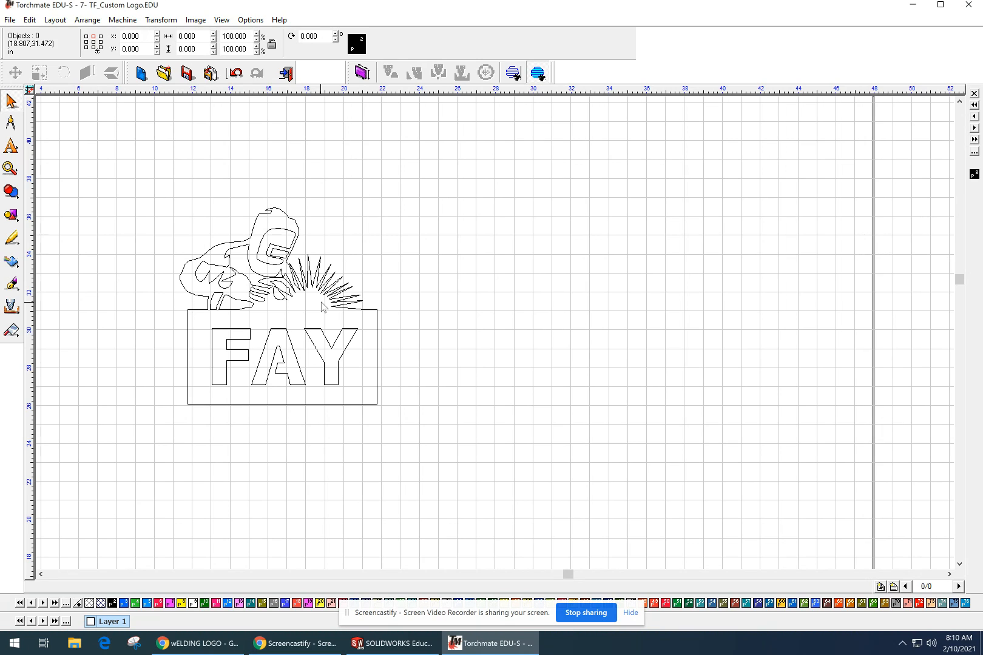
pyautogui.hotkey('ctrl', 'f')
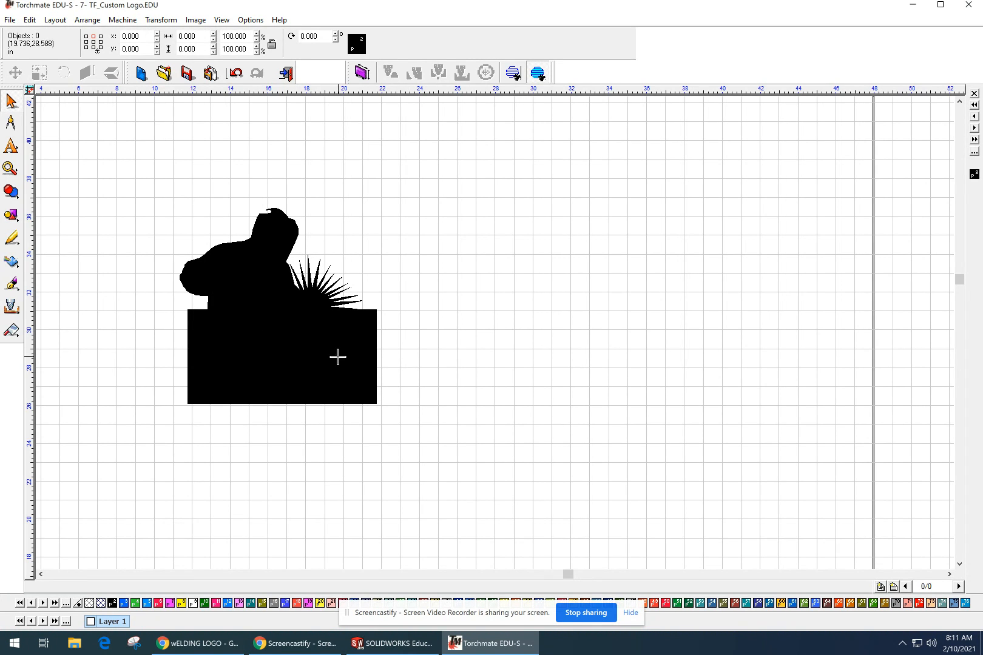
pyautogui.press('F5')
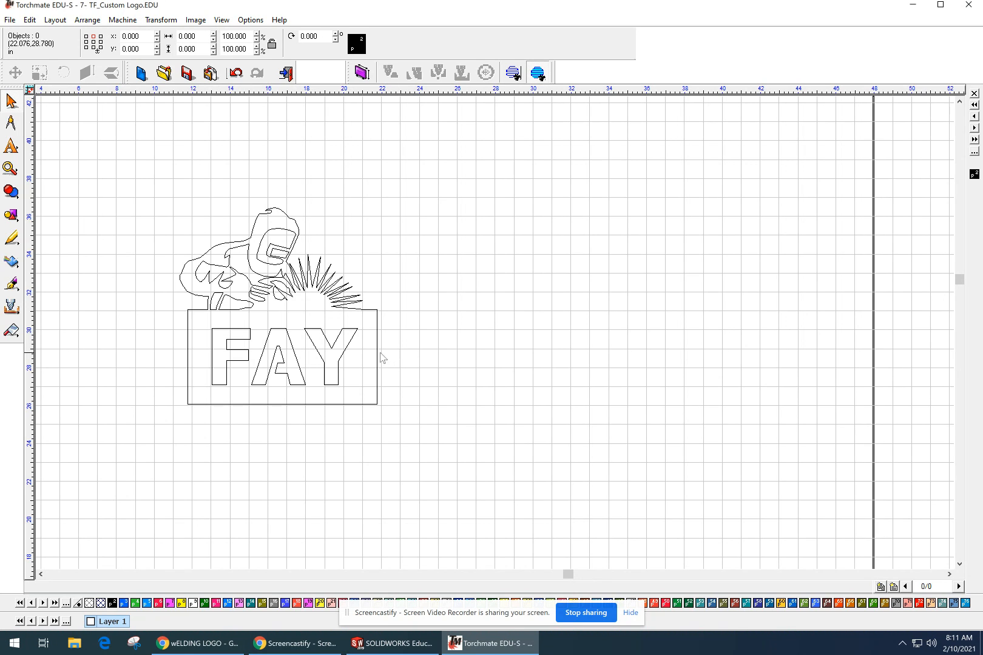
pyautogui.moveTo(136, 192); pyautogui.dragTo(458, 446)
pyautogui.press('F5')
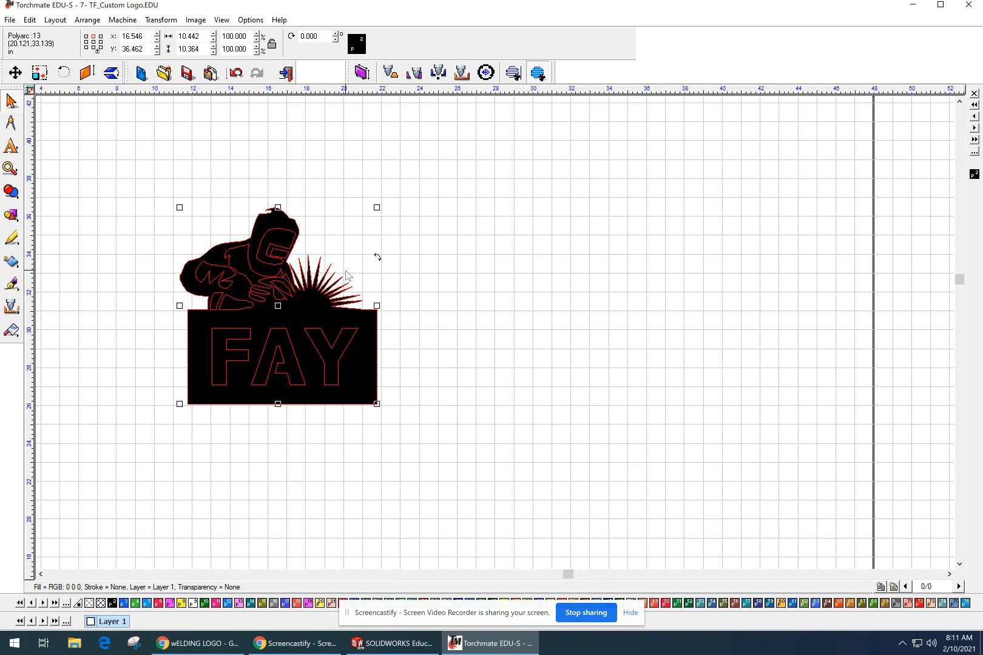
pyautogui.click(407, 273)
# Select every piece of the logo and recombine them with Make Path.
pyautogui.moveTo(119, 169); pyautogui.dragTo(472, 457)
pyautogui.click(88, 19)
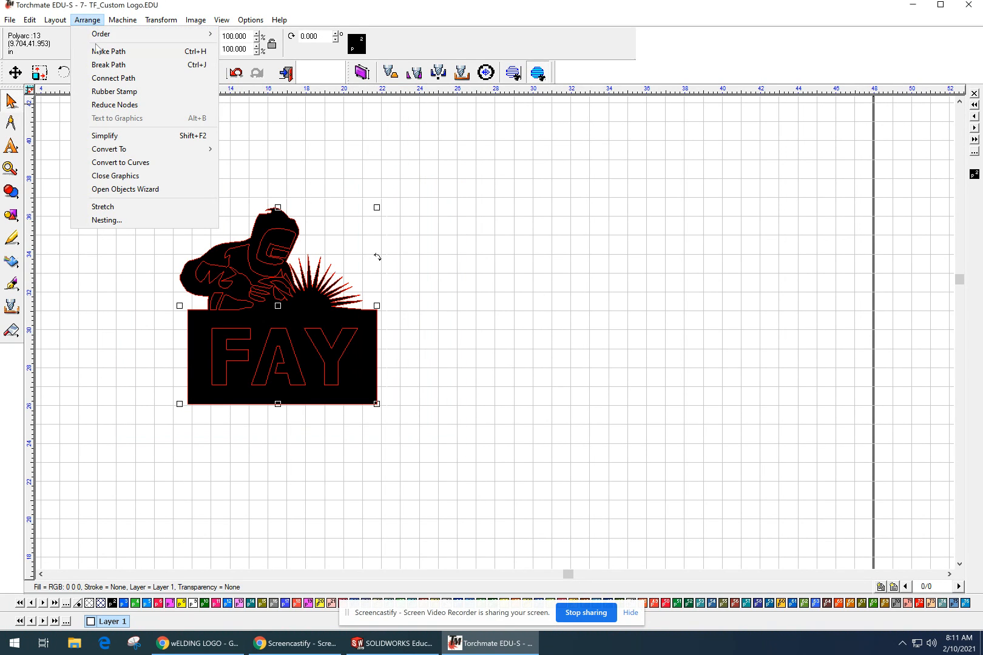
pyautogui.click(103, 50)
pyautogui.click(473, 317)
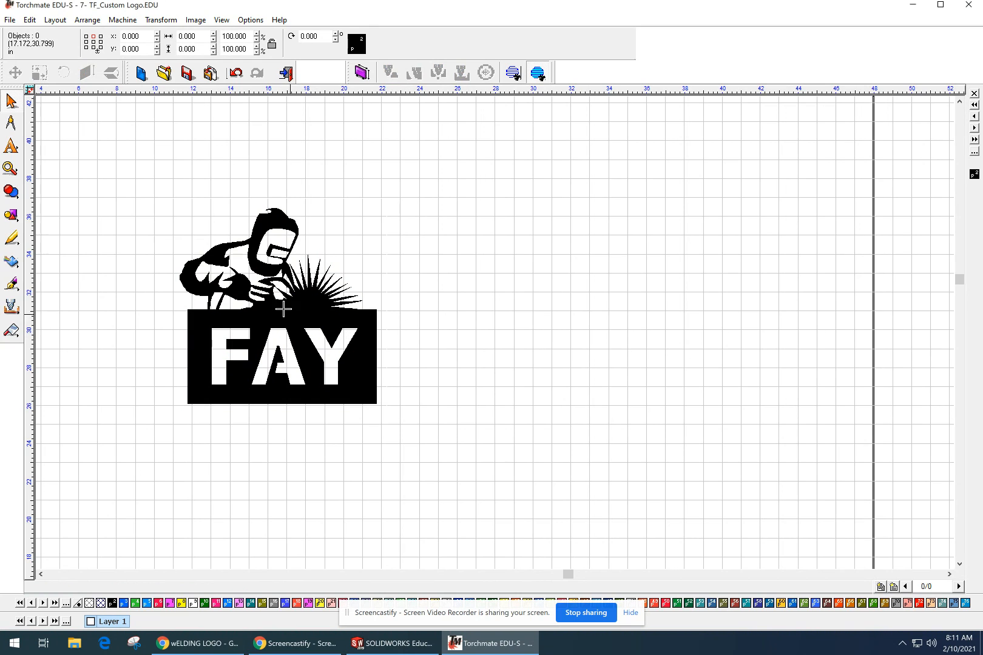
# Examine the logo's spark burst, the welder's hands and the top of the helmet for remaining flaws.
pyautogui.scroll(4, 145, 288)
pyautogui.scroll(-3, 548, 374)
pyautogui.moveTo(792, 338); pyautogui.dragTo(567, 341, button='middle')
pyautogui.scroll(3, 494, 331)
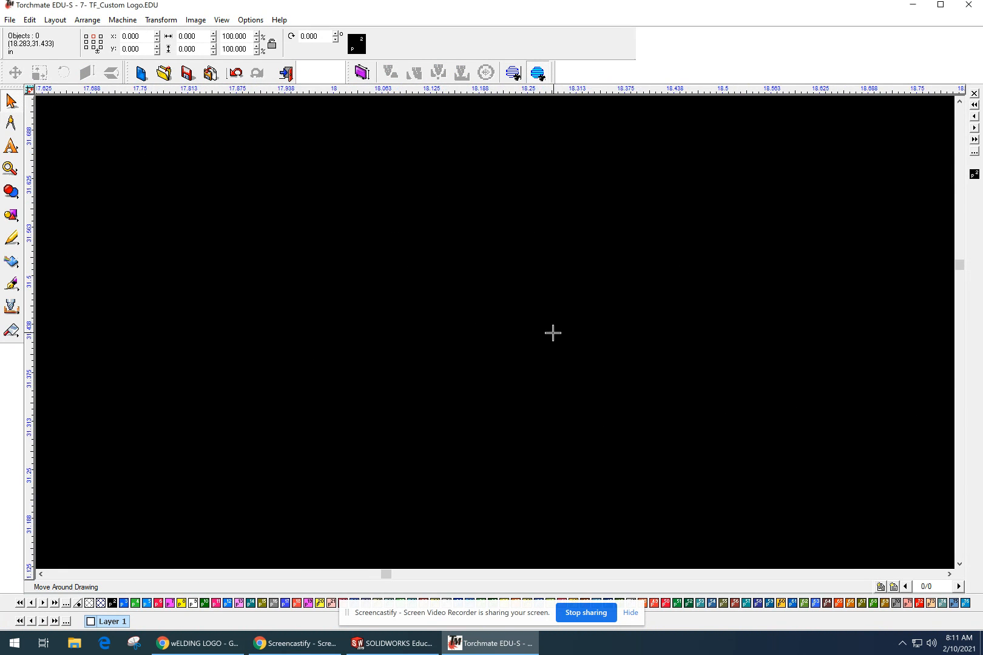
pyautogui.scroll(-2, 553, 333)
pyautogui.scroll(-3, 474, 344)
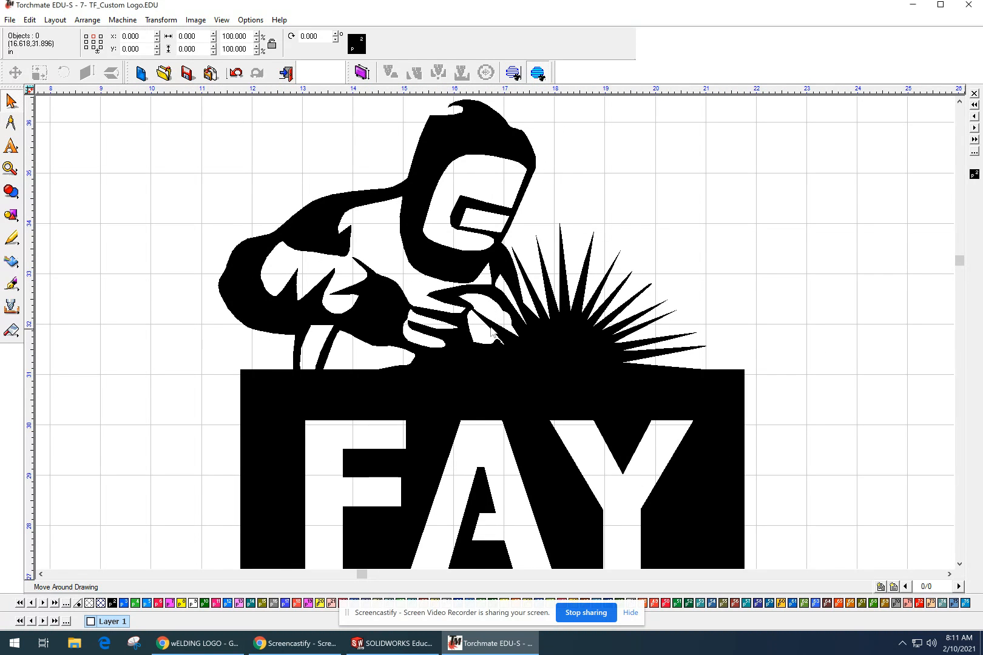
pyautogui.scroll(-1, 476, 352)
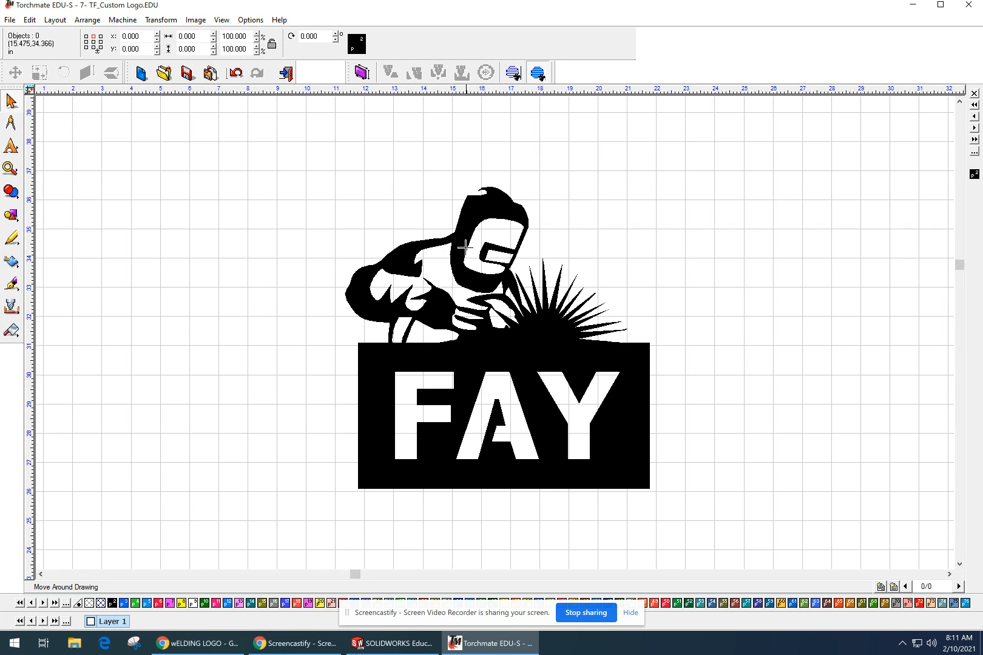
pyautogui.scroll(1, 485, 195)
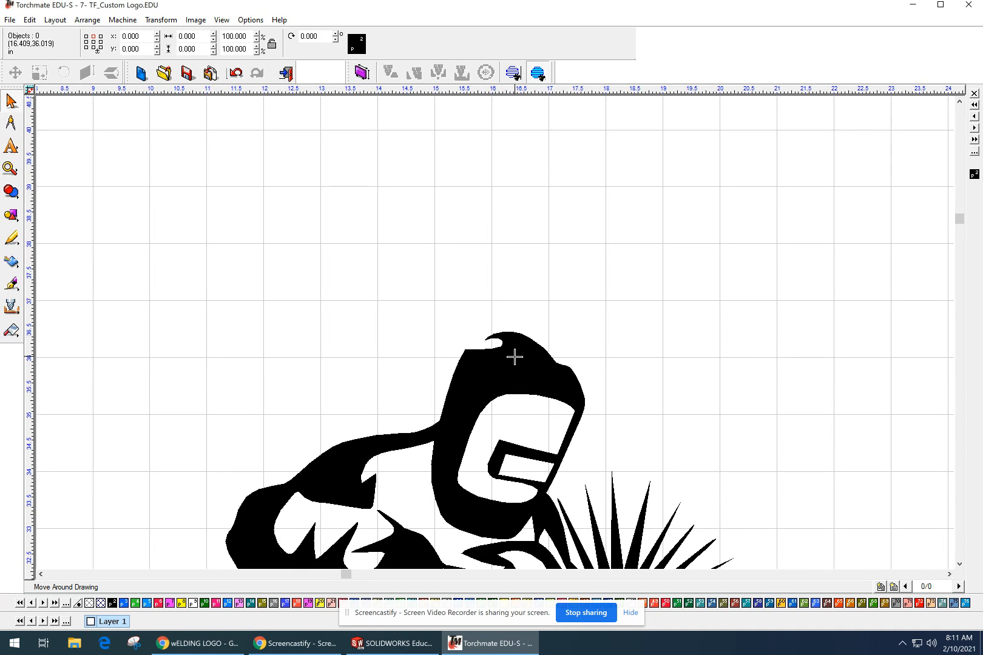
pyautogui.scroll(1, 498, 346)
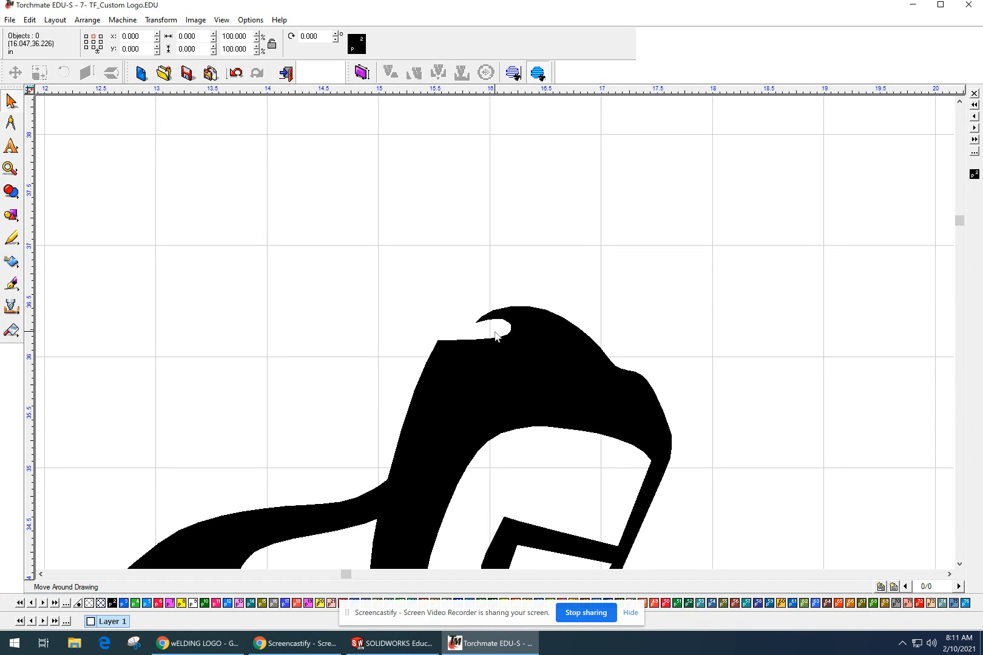
pyautogui.scroll(-2, 497, 336)
pyautogui.scroll(1, 500, 351)
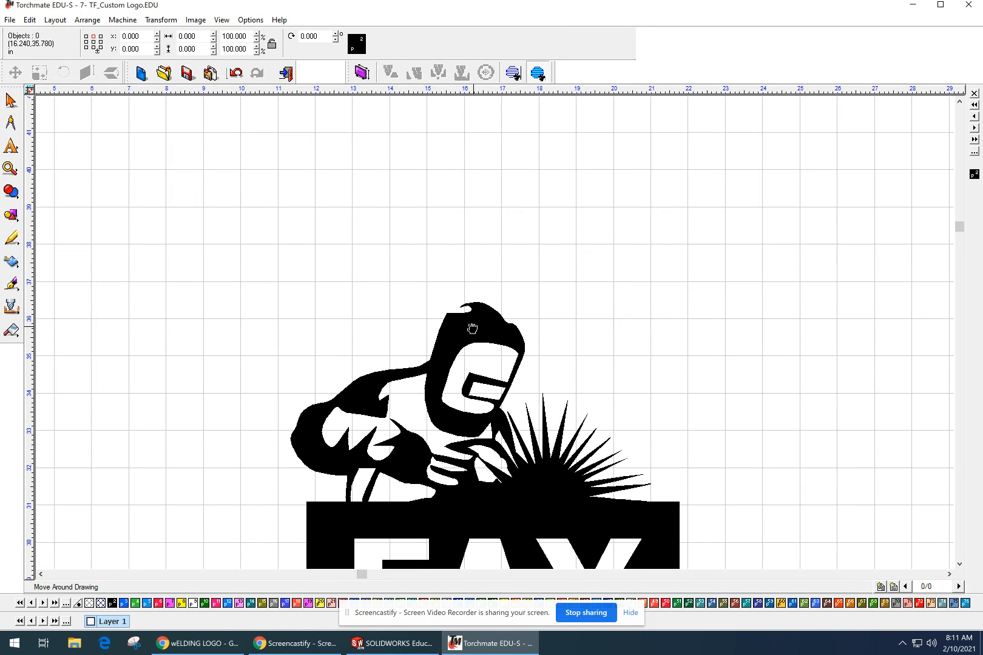
# Open the logo for node editing, delete the nodes forming the hooked notch atop the helmet, and apply the edits.
pyautogui.scroll(1, 500, 325)
pyautogui.scroll(1, 471, 300)
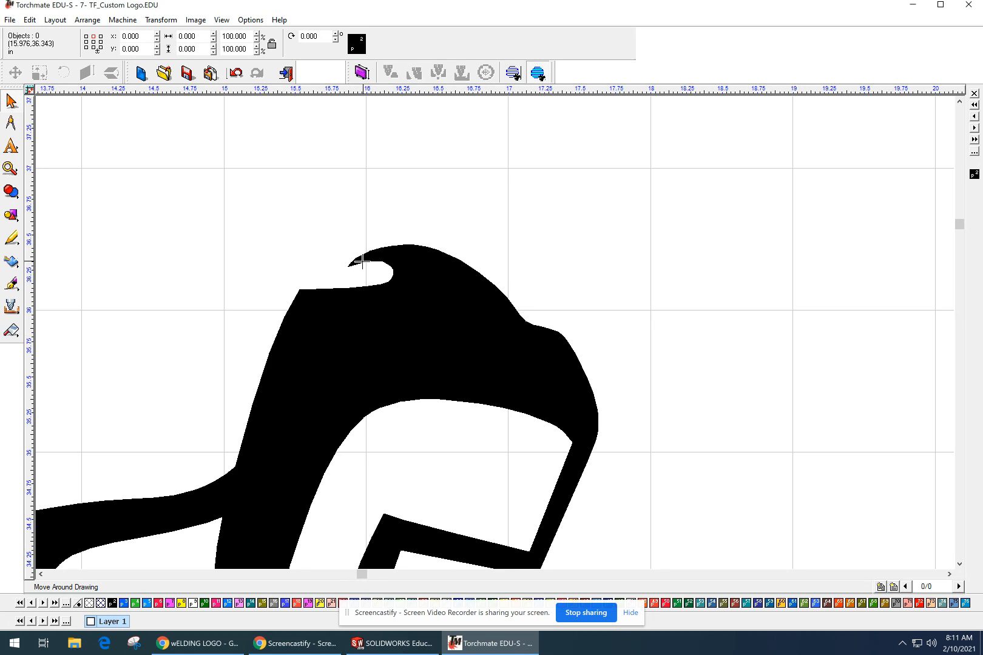
pyautogui.doubleClick(362, 261)
pyautogui.moveTo(413, 256); pyautogui.dragTo(356, 303)
pyautogui.press('Delete')
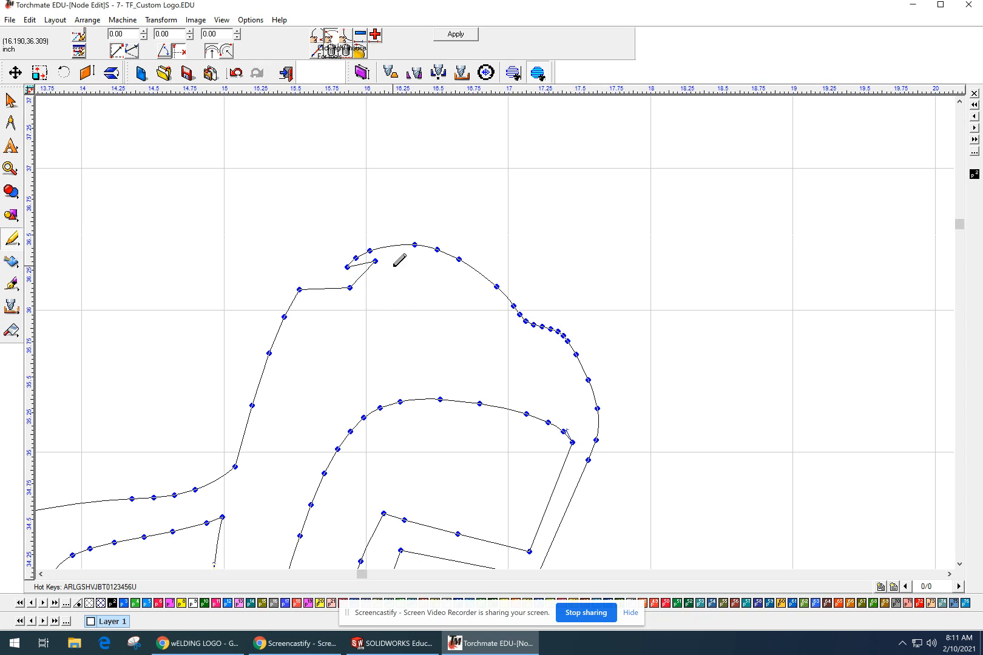
pyautogui.click(375, 261)
pyautogui.press('Delete')
pyautogui.click(350, 288)
pyautogui.press('Delete')
pyautogui.click(456, 34)
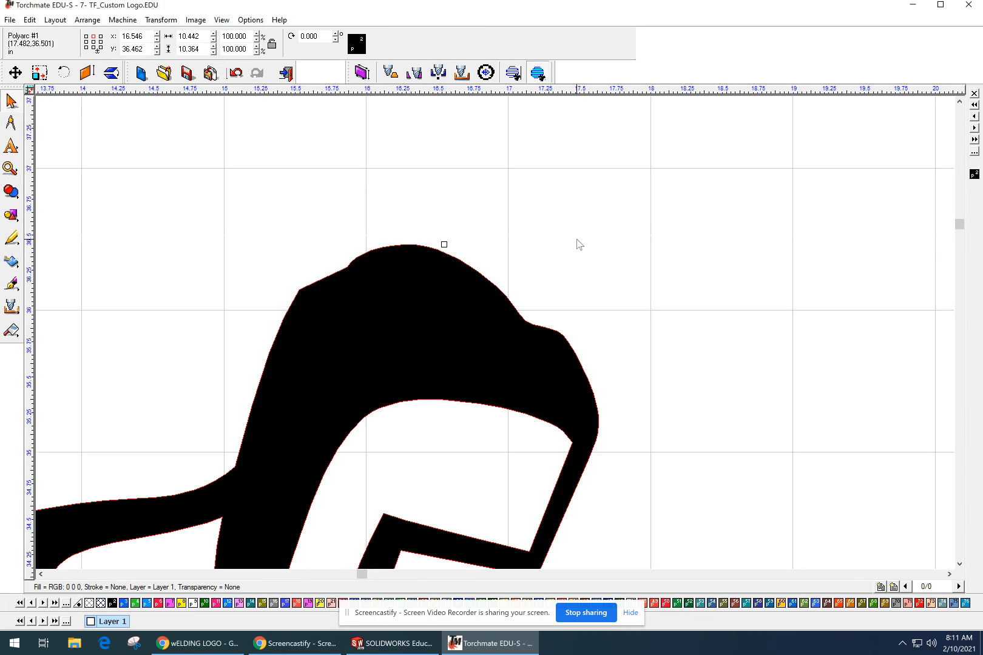
pyautogui.click(577, 240)
# Examine the helmet, hands, sparks and FAY plate of the edited logo.
pyautogui.scroll(-1, 606, 306)
pyautogui.moveTo(617, 362); pyautogui.dragTo(626, 195, button='middle')
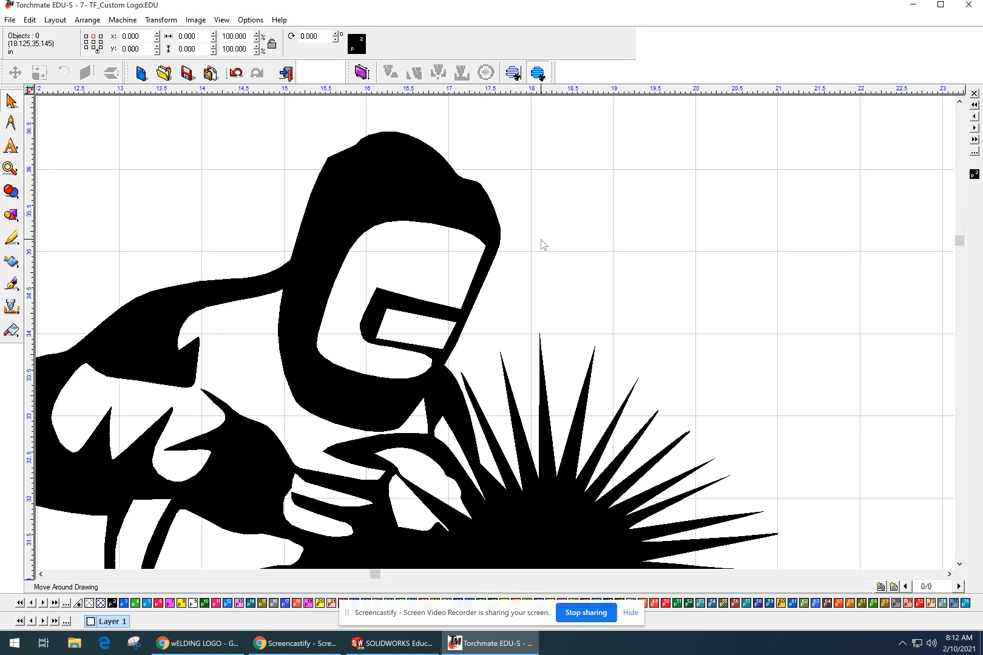
pyautogui.scroll(-3, 528, 333)
pyautogui.moveTo(476, 385); pyautogui.dragTo(524, 290, button='middle')
pyautogui.scroll(3, 661, 279)
pyautogui.moveTo(348, 291); pyautogui.dragTo(417, 290, button='middle')
pyautogui.scroll(-2, 303, 296)
pyautogui.moveTo(316, 321); pyautogui.dragTo(564, 230, button='middle')
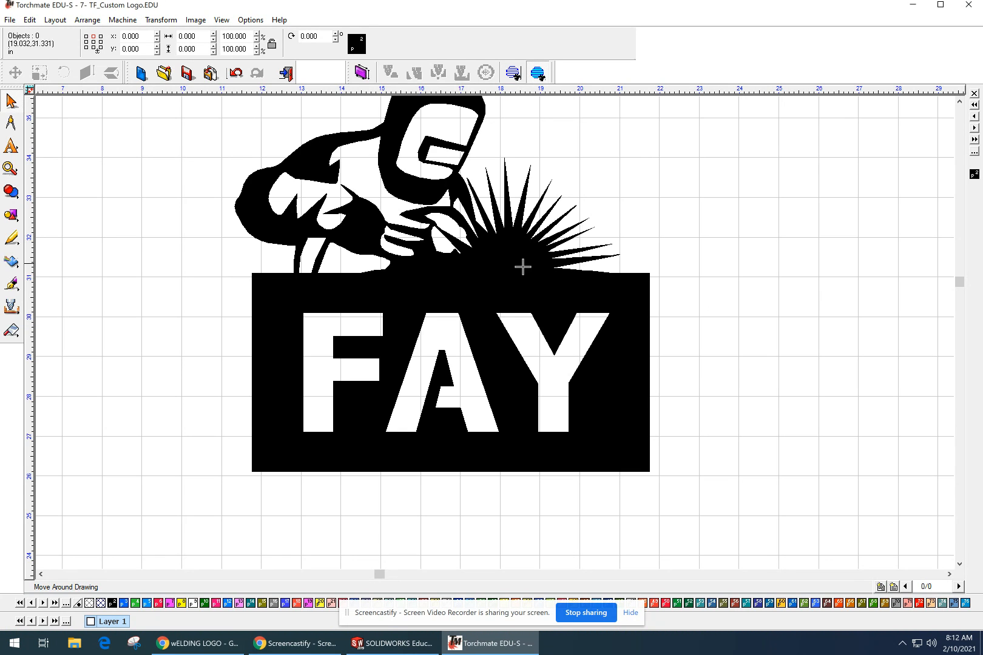
# Review the complete logo, checking how the welder's arms, hands and spark burst join the upper edge of the FAY plate.
pyautogui.scroll(2, 483, 231)
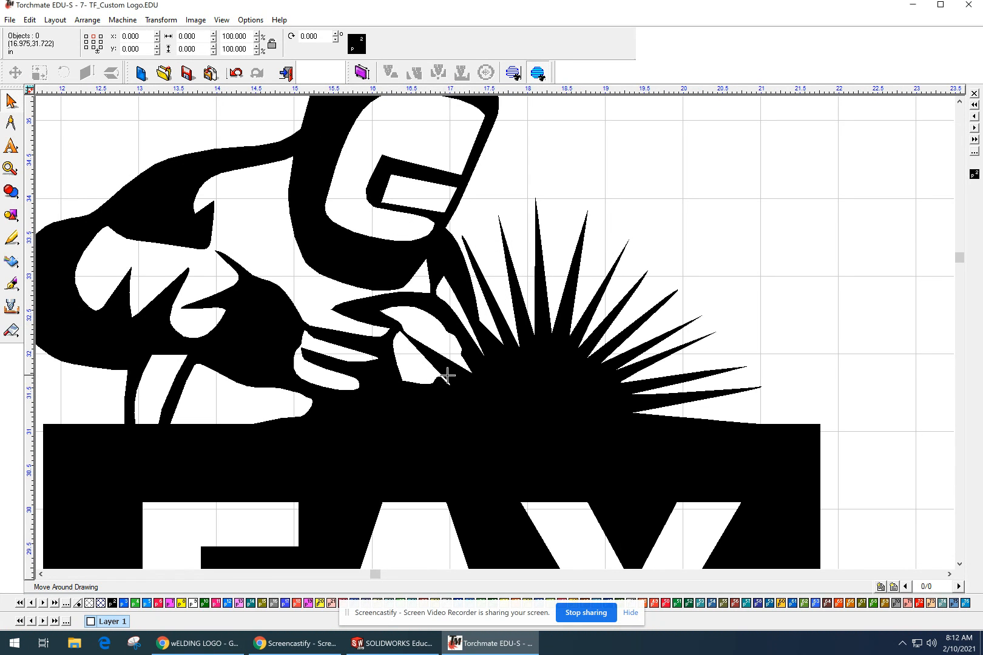
pyautogui.scroll(-4, 569, 335)
pyautogui.moveTo(427, 402); pyautogui.dragTo(440, 384, button='middle')
pyautogui.scroll(2, 401, 367)
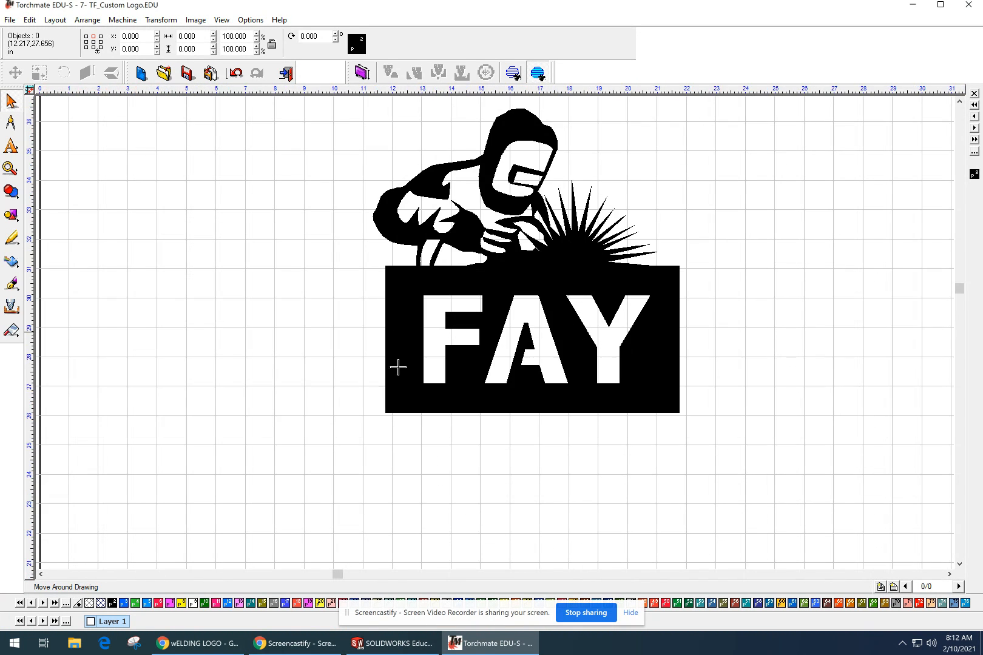
pyautogui.moveTo(487, 353); pyautogui.dragTo(430, 408, button='middle')
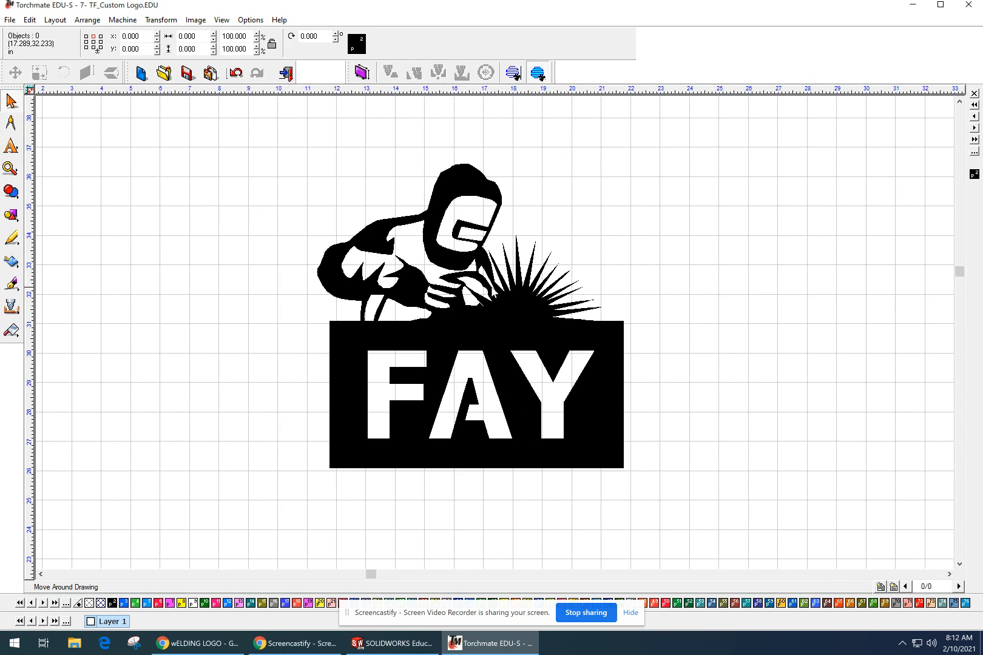
pyautogui.scroll(2, 494, 332)
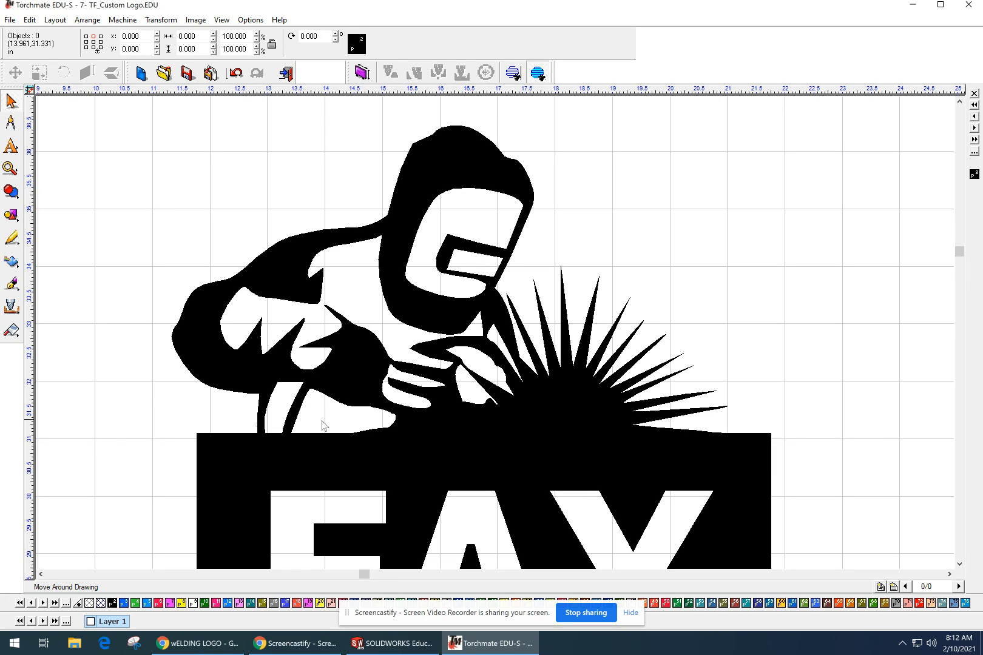
pyautogui.scroll(-3, 349, 408)
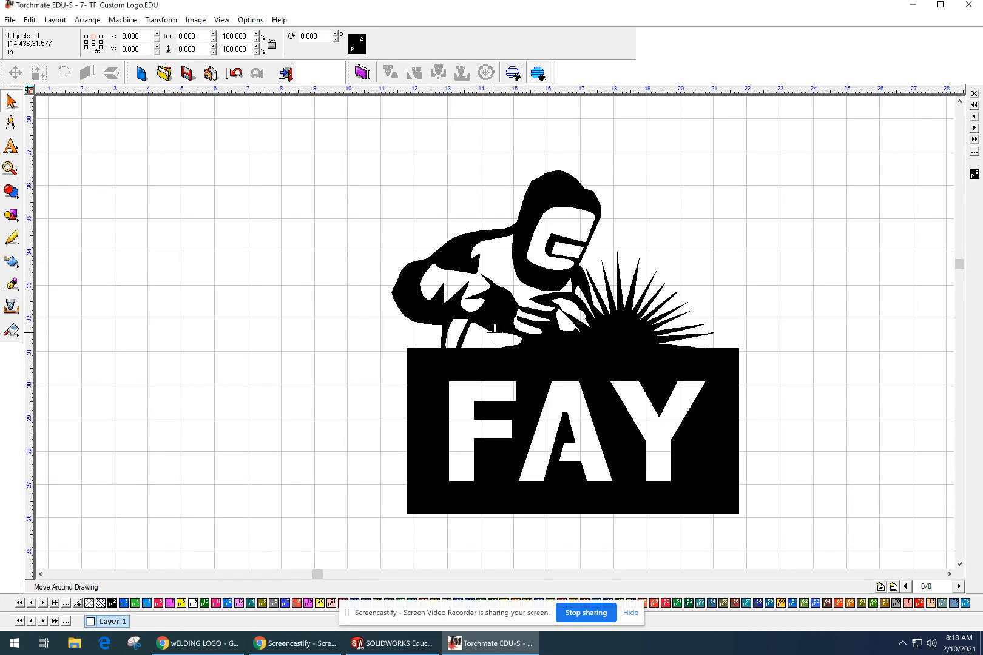
pyautogui.moveTo(407, 413); pyautogui.dragTo(343, 423, button='middle')
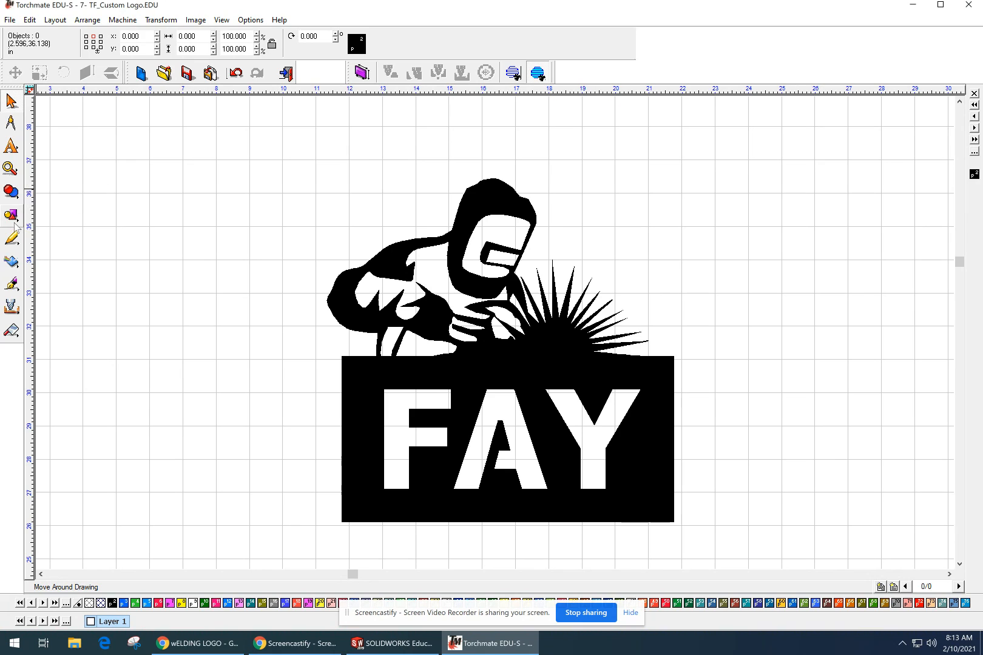
# Draw a circle with a radius of about 0.215 in inside the open white area of the welder's chest.
pyautogui.moveTo(12, 215)
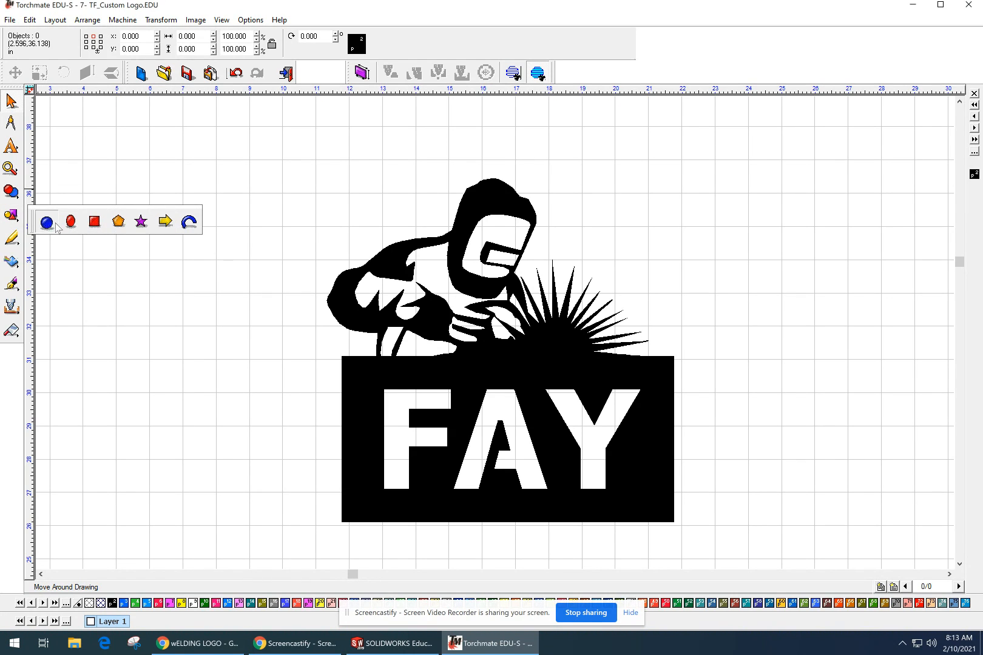
pyautogui.click(46, 222)
pyautogui.moveTo(436, 271); pyautogui.dragTo(443, 275)
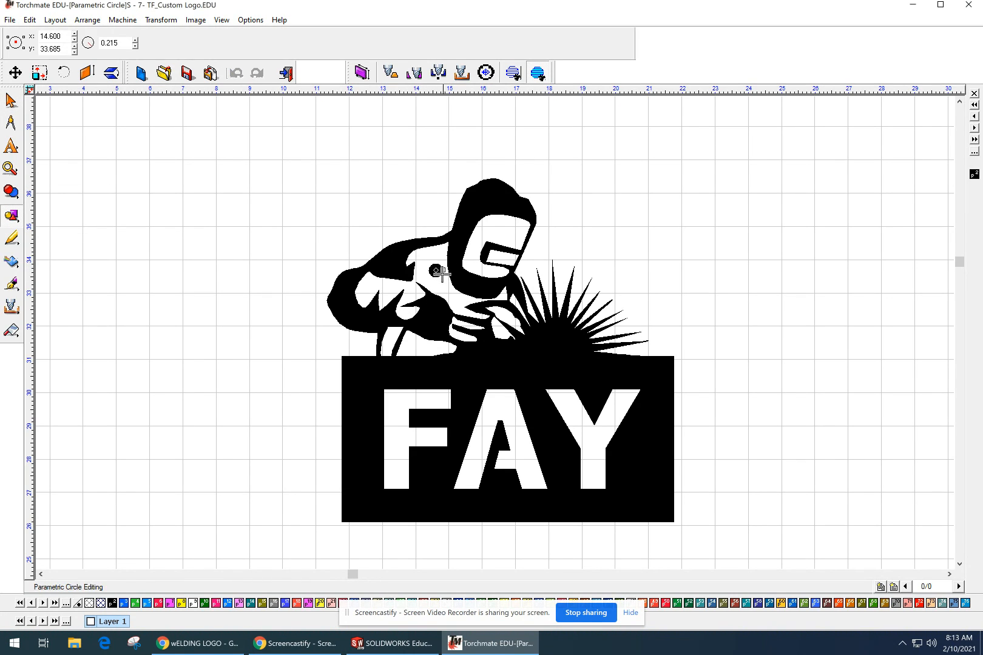
pyautogui.rightClick(420, 194)
pyautogui.click(422, 195)
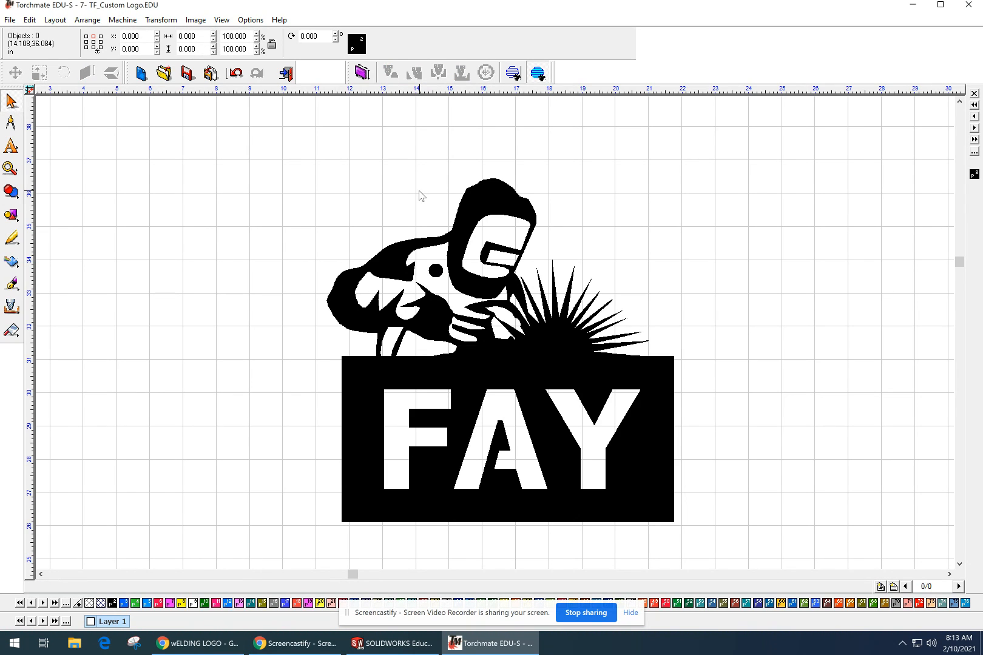
pyautogui.click(435, 271)
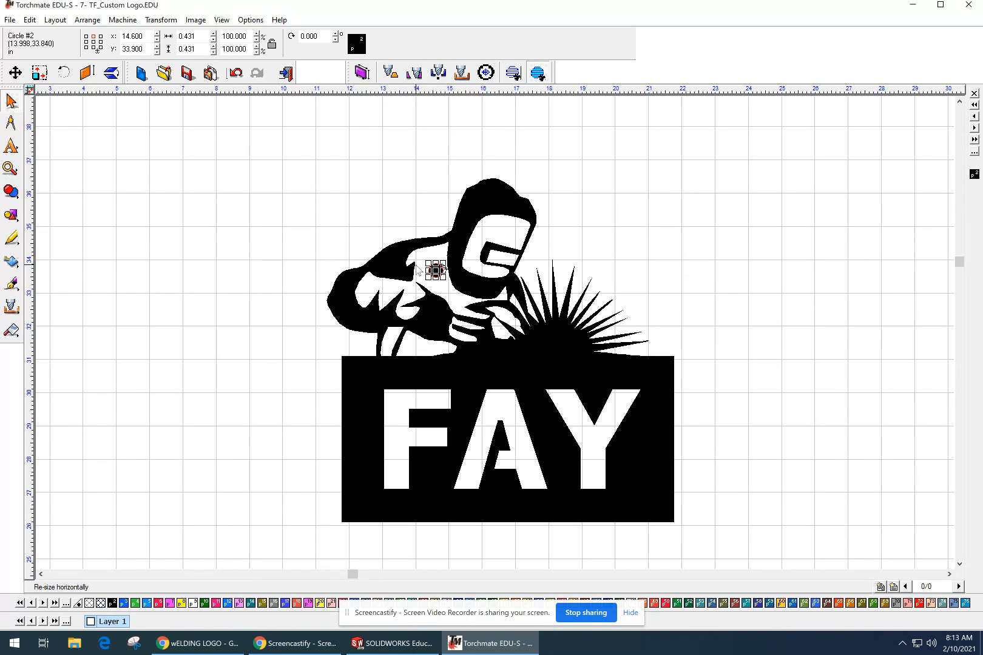
pyautogui.click(362, 207)
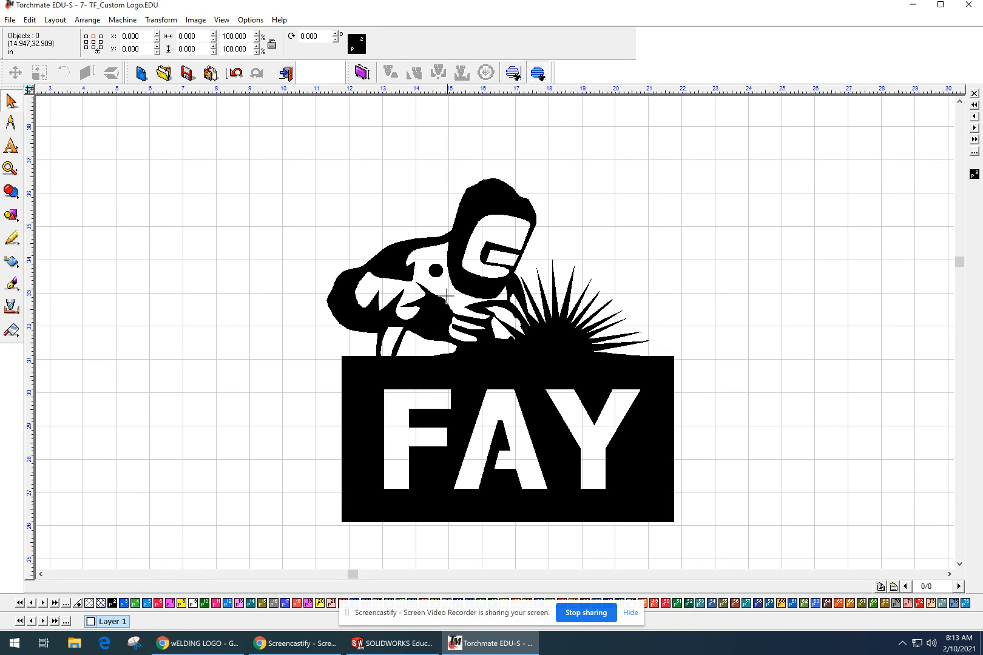
# Shift the small circle slightly within the welder's chest and delete it from the drawing.
pyautogui.click(435, 270)
pyautogui.moveTo(435, 271); pyautogui.dragTo(434, 272)
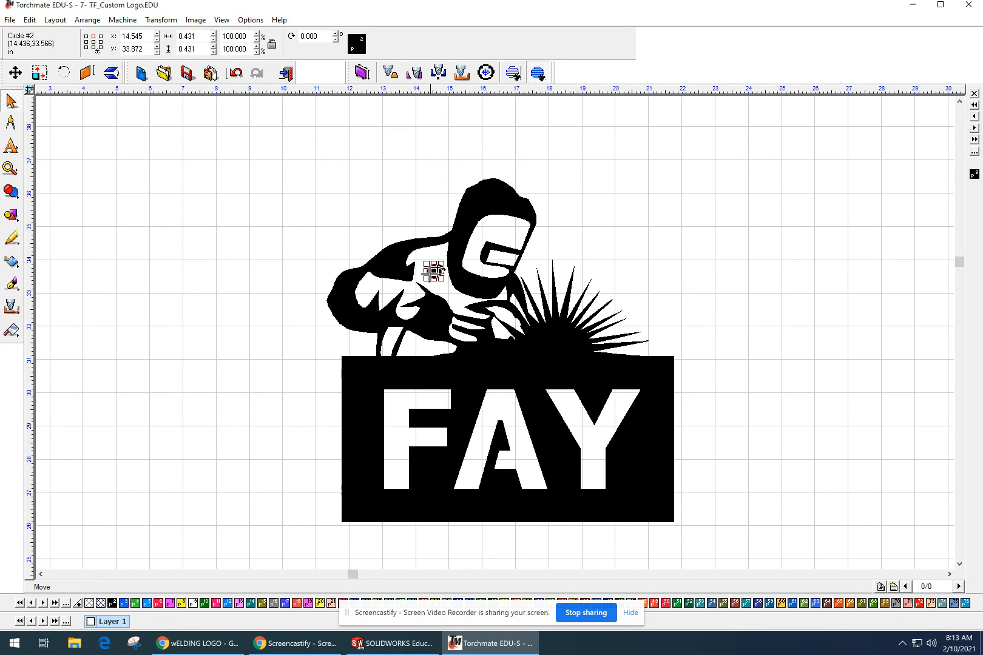
pyautogui.scroll(2, 435, 279)
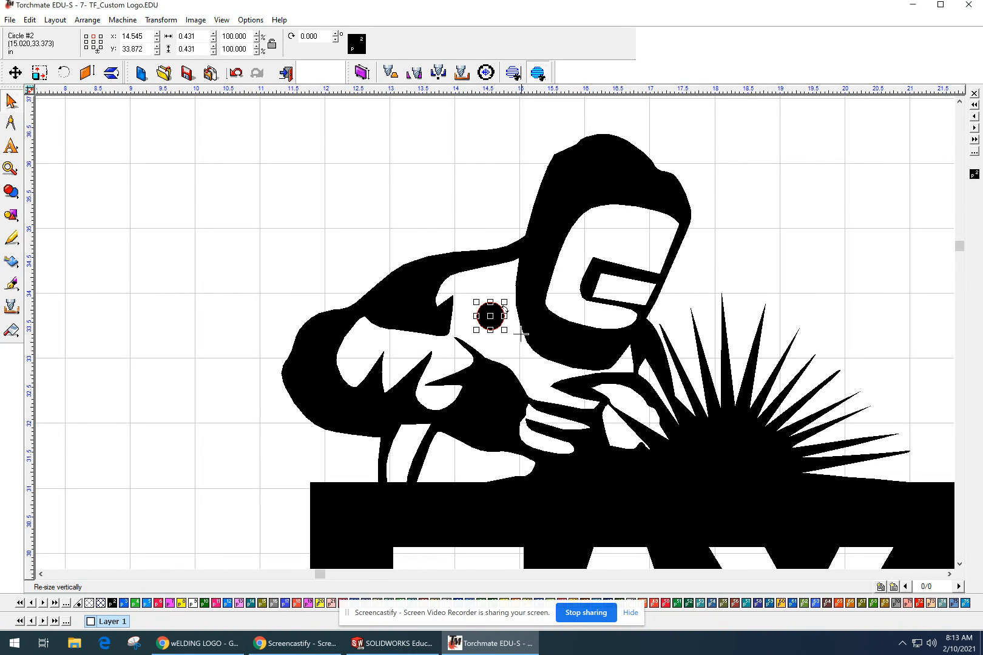
pyautogui.scroll(-3, 515, 438)
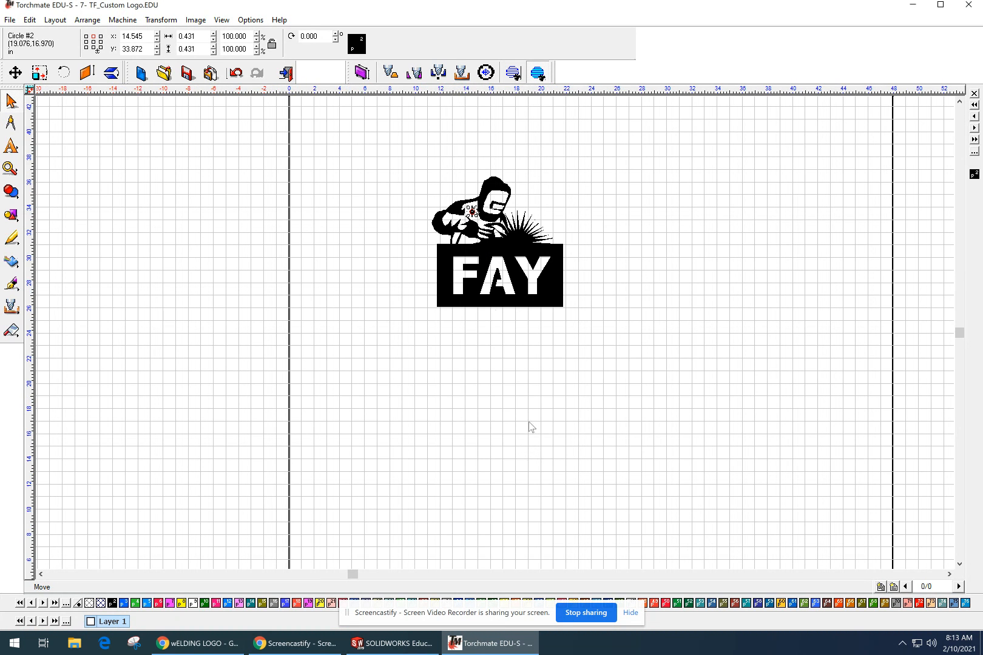
pyautogui.scroll(2, 470, 231)
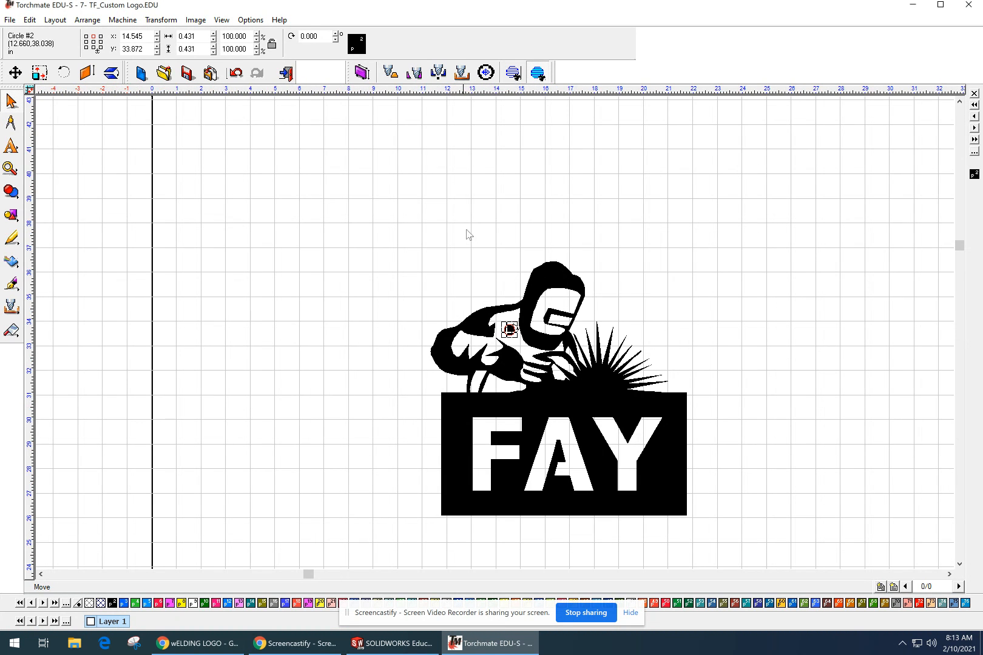
pyautogui.scroll(2, 507, 331)
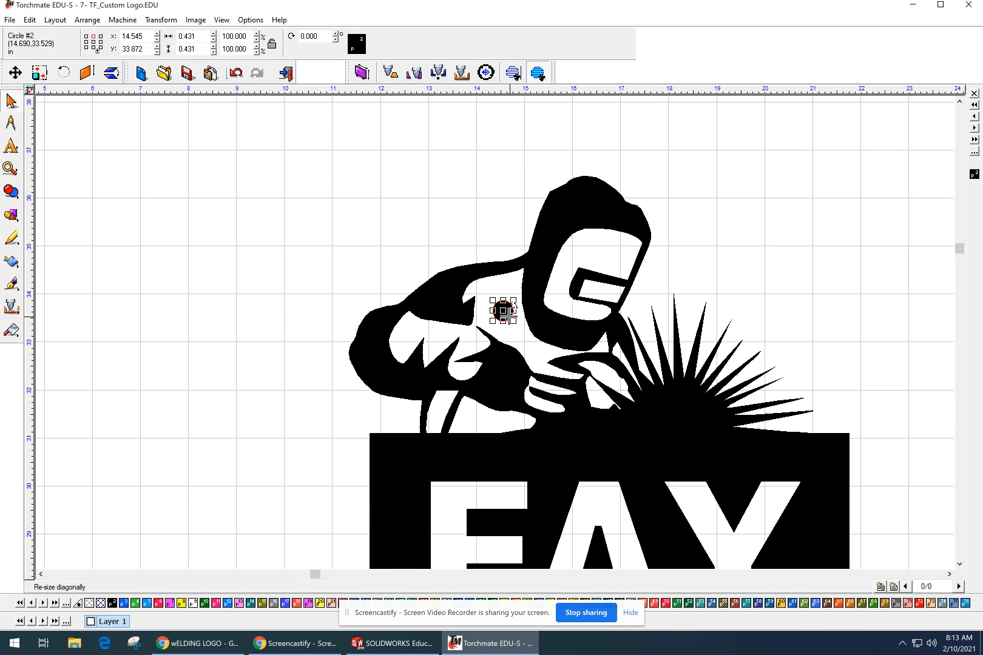
pyautogui.scroll(-3, 512, 315)
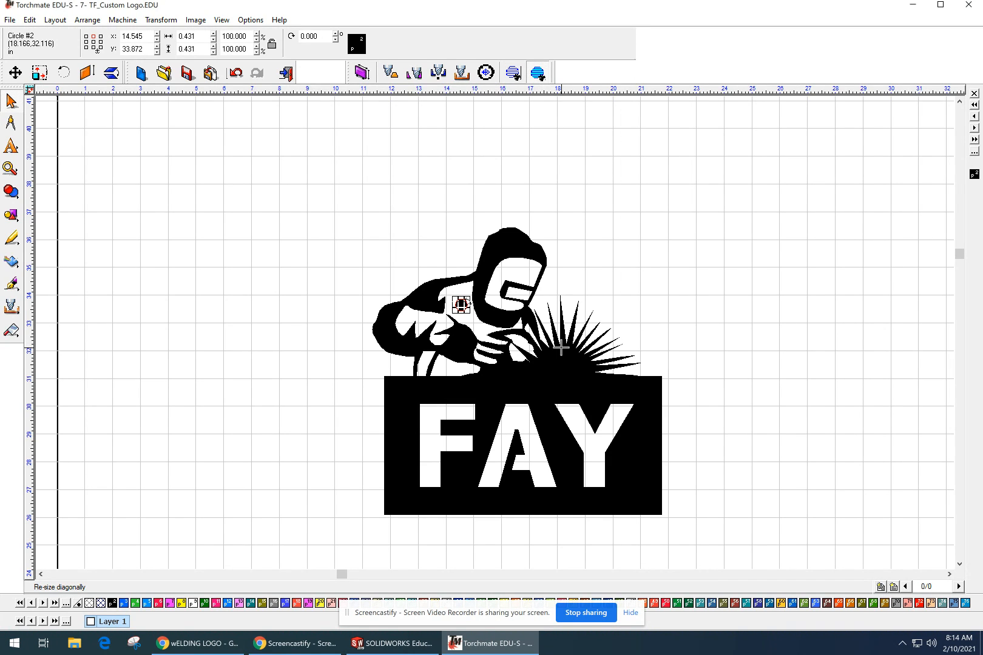
pyautogui.press('Delete')
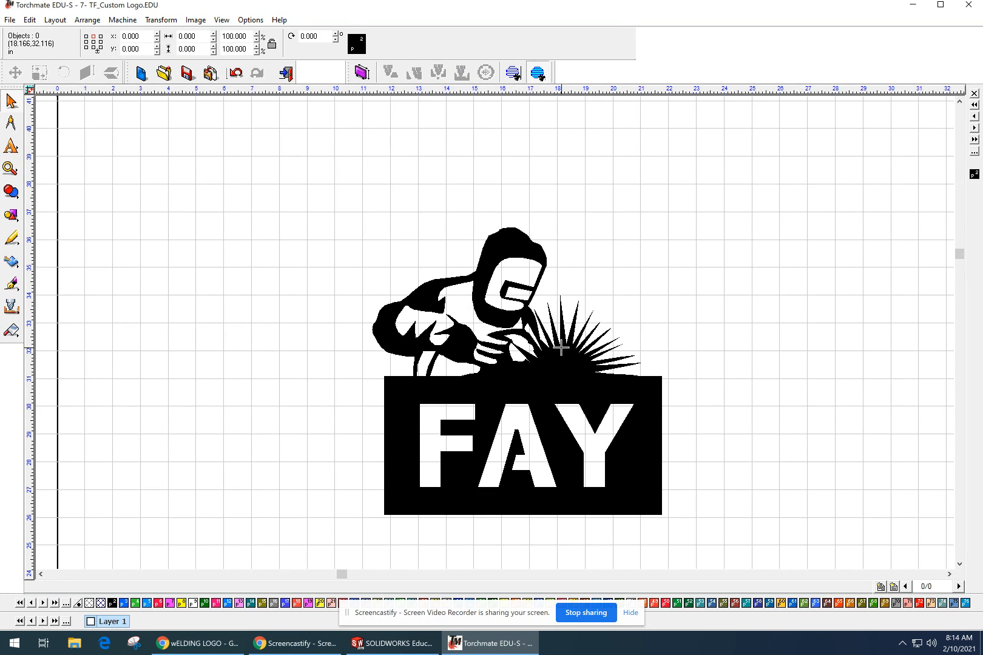